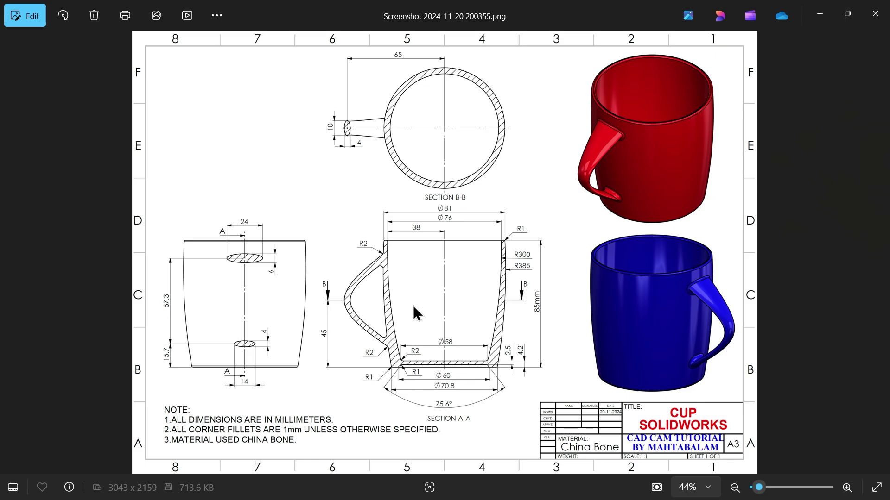
{"action": "scroll", "coordinate": [414, 313], "scroll_direction": "up", "scroll_amount": 2}
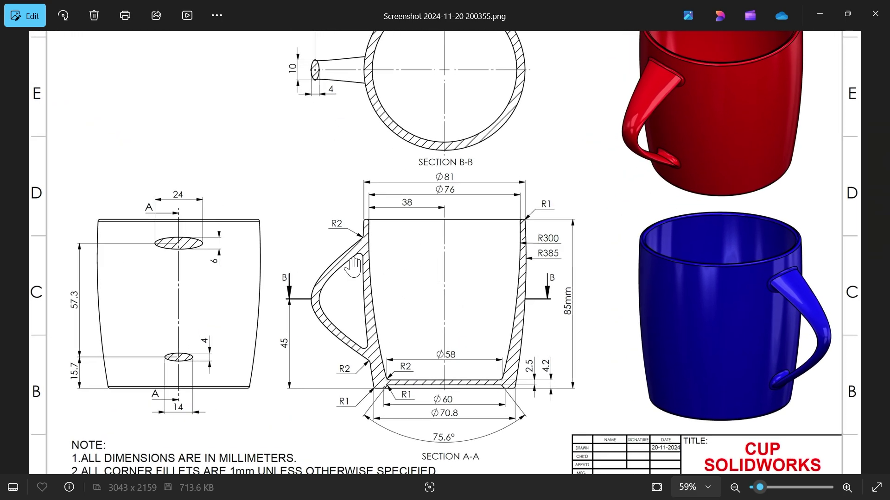
{"action": "scroll", "coordinate": [417, 347], "scroll_direction": "down", "scroll_amount": 2}
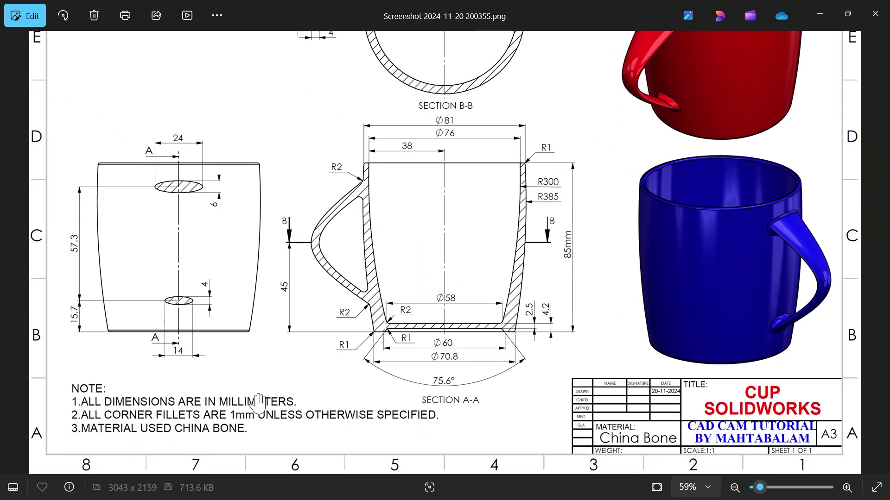
{"action": "scroll", "coordinate": [164, 420], "scroll_direction": "up", "scroll_amount": 1}
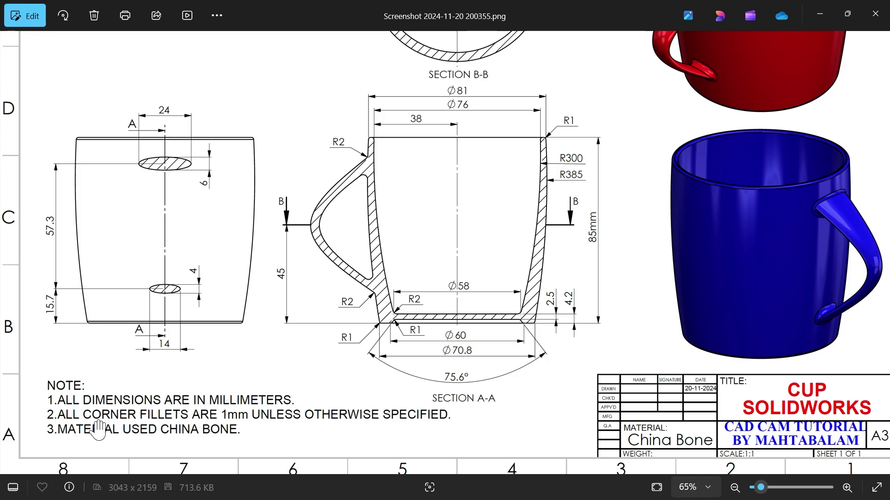
{"action": "scroll", "coordinate": [431, 299], "scroll_direction": "up", "scroll_amount": 2}
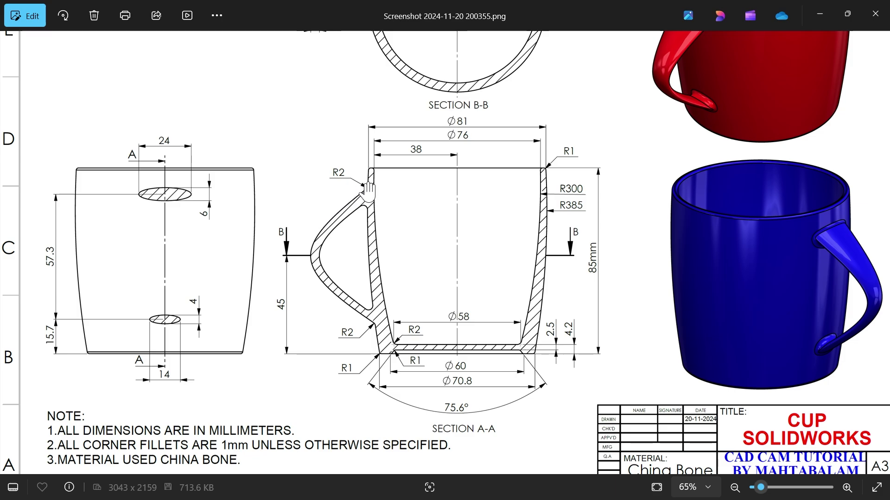
Review the mug drawing's Section A-A and B-B views, then close the drawing viewer.
{"action": "left_click_drag", "start_coordinate": [280, 199], "coordinate": [272, 350]}
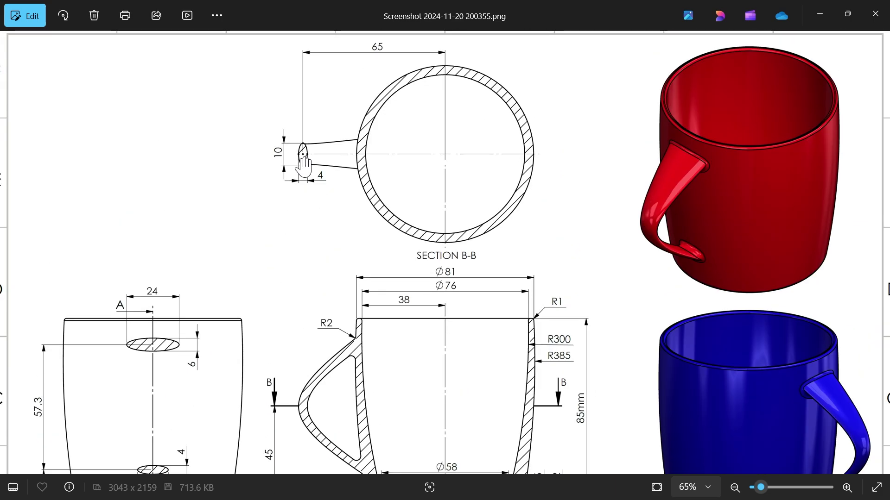
{"action": "mouse_move", "coordinate": [333, 234]}
{"action": "left_mouse_down"}
{"action": "mouse_move", "coordinate": [324, 190]}
{"action": "mouse_move", "coordinate": [328, 139]}
{"action": "left_mouse_up"}
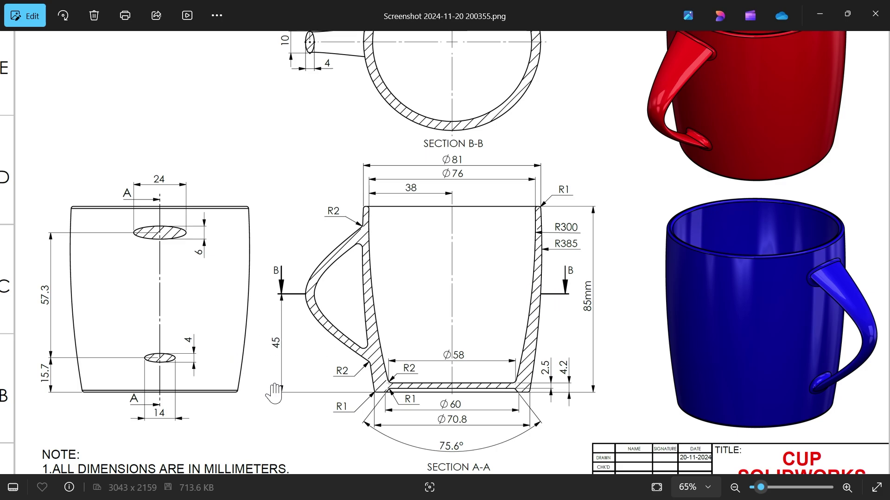
{"action": "left_click_drag", "start_coordinate": [426, 321], "coordinate": [409, 281]}
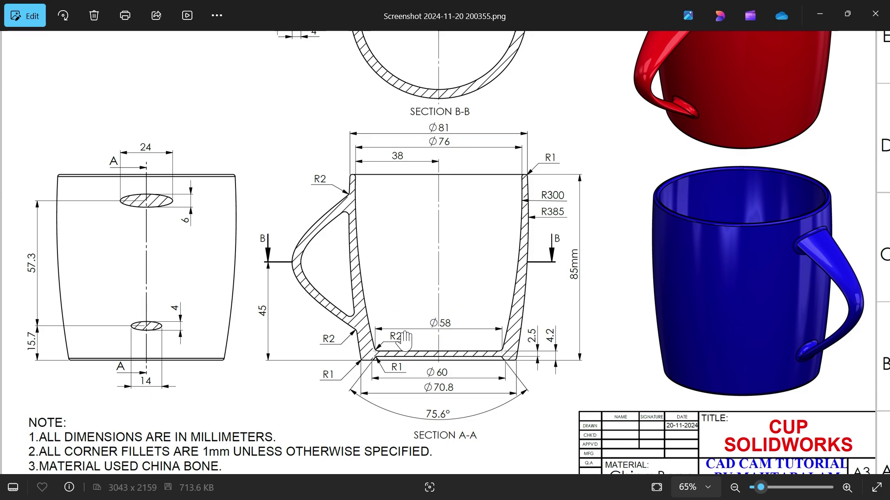
{"action": "scroll", "coordinate": [429, 334], "scroll_direction": "up", "scroll_amount": 1}
{"action": "scroll", "coordinate": [429, 336], "scroll_direction": "up", "scroll_amount": 1}
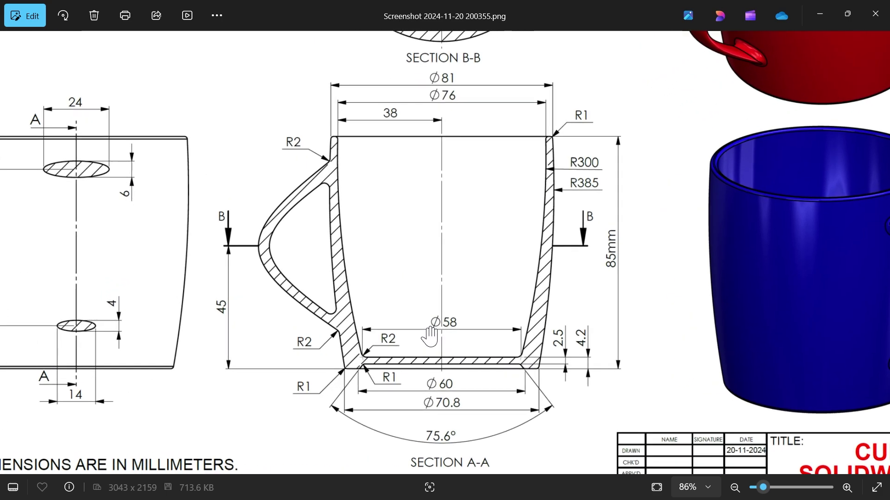
{"action": "scroll", "coordinate": [487, 204], "scroll_direction": "up", "scroll_amount": 1}
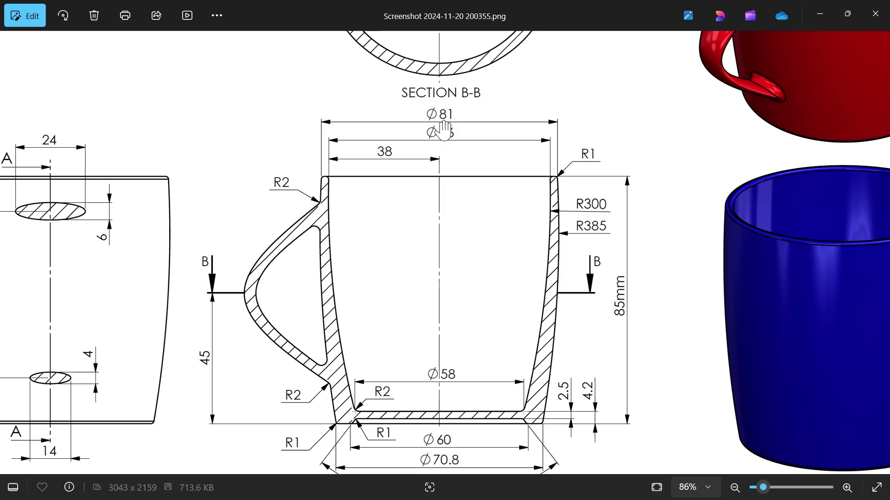
{"action": "left_click_drag", "start_coordinate": [427, 226], "coordinate": [423, 152]}
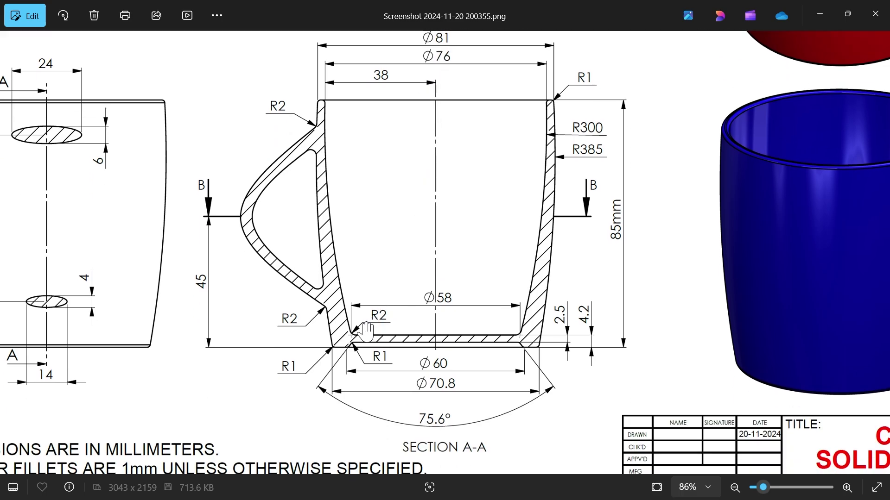
{"action": "scroll", "coordinate": [362, 387], "scroll_direction": "up", "scroll_amount": 2}
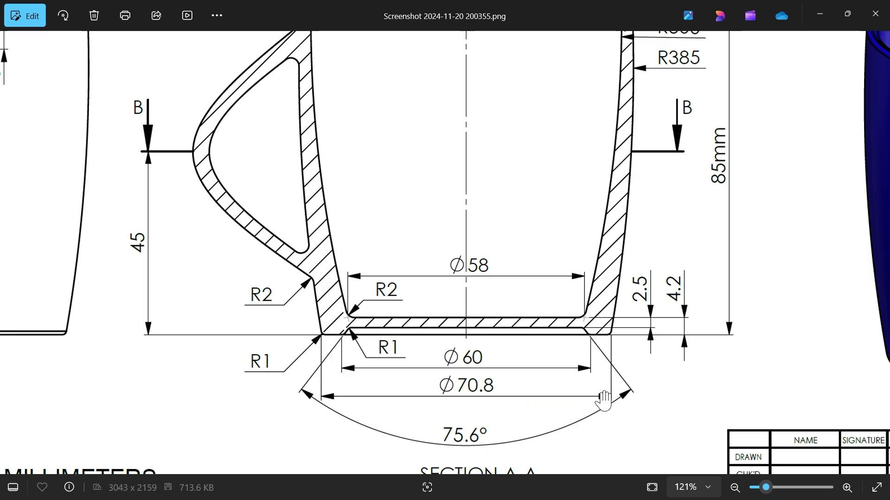
{"action": "left_click_drag", "start_coordinate": [550, 220], "coordinate": [701, 334]}
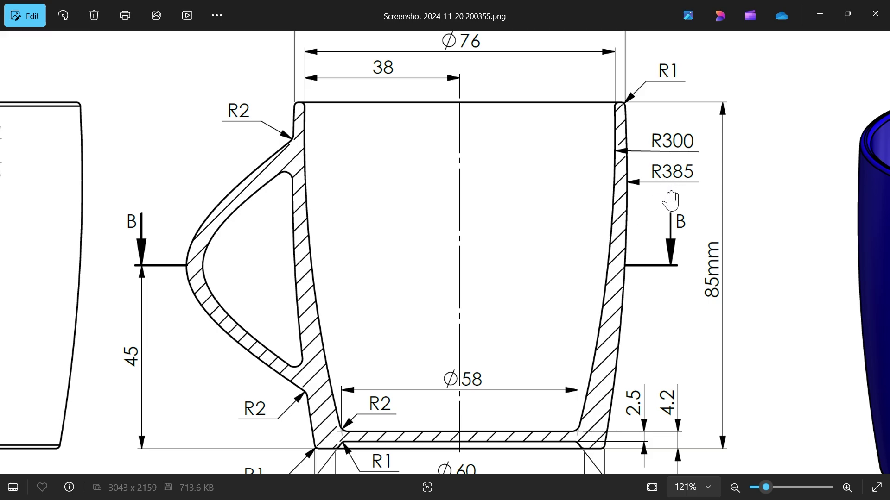
{"action": "left_click_drag", "start_coordinate": [543, 286], "coordinate": [553, 237]}
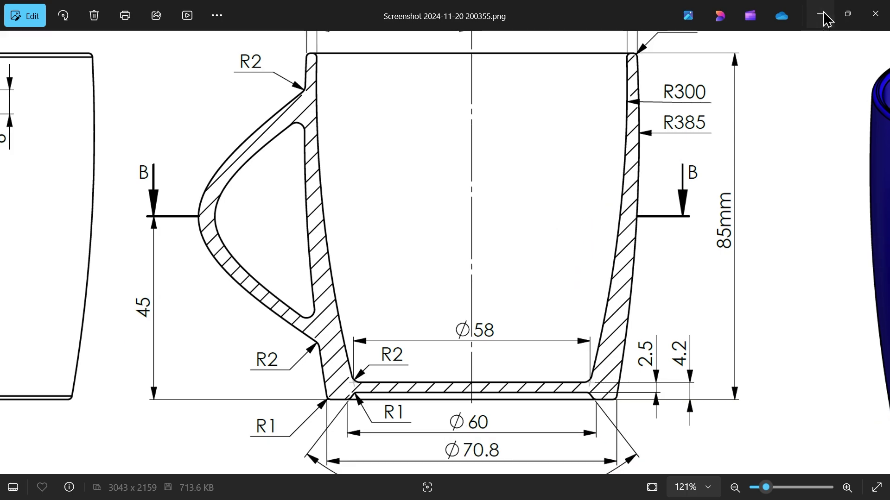
{"action": "left_click", "coordinate": [821, 14]}
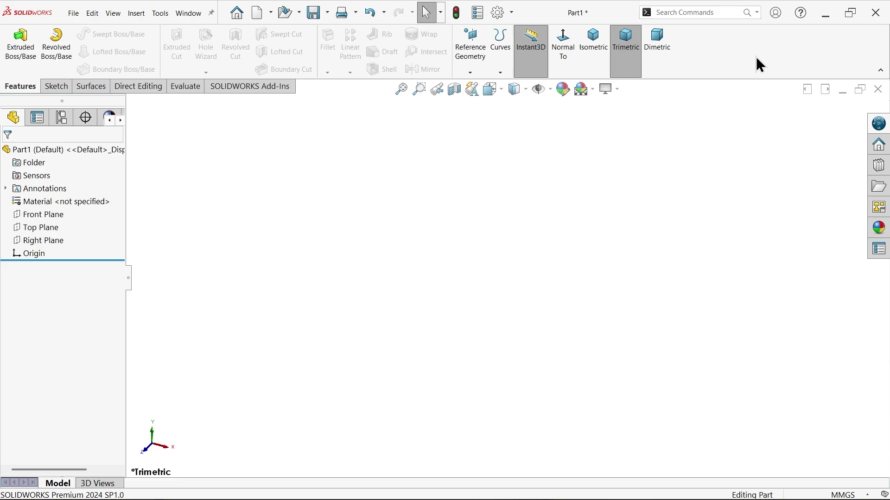
Start a Front Plane sketch and draw the top horizontal line from the origin.
{"action": "left_click", "coordinate": [54, 214]}
{"action": "left_click", "coordinate": [60, 201]}
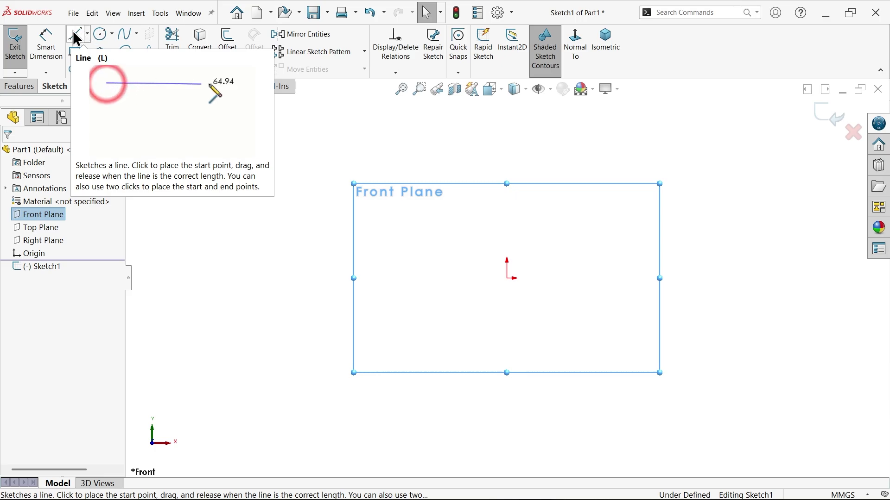
{"action": "left_click", "coordinate": [77, 39]}
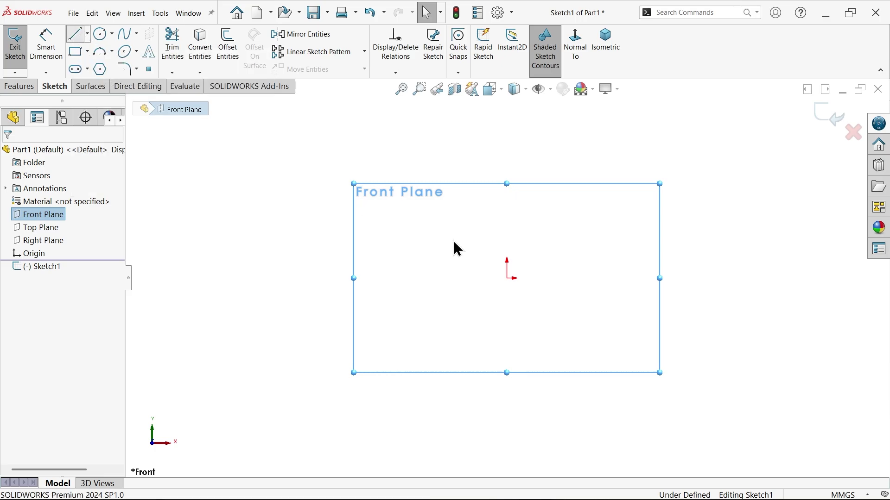
{"action": "left_click", "coordinate": [507, 279]}
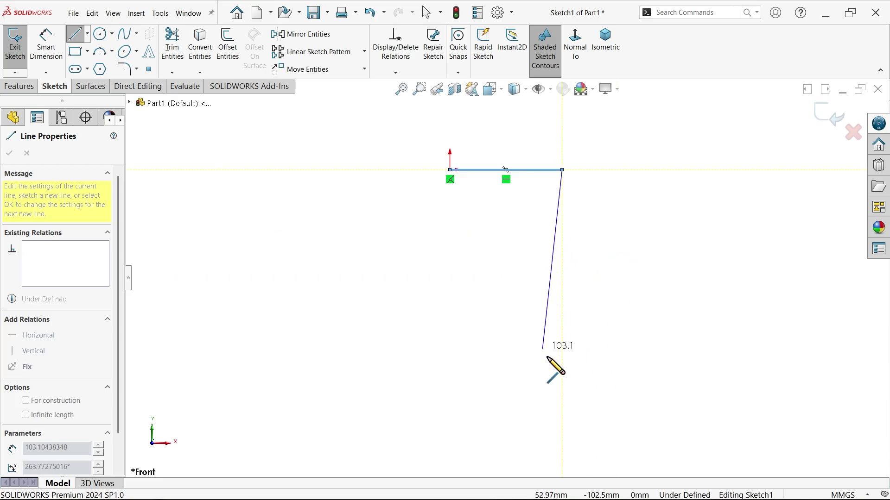
{"action": "right_click", "coordinate": [602, 324]}
{"action": "left_click", "coordinate": [606, 334]}
{"action": "key", "text": "Escape"}
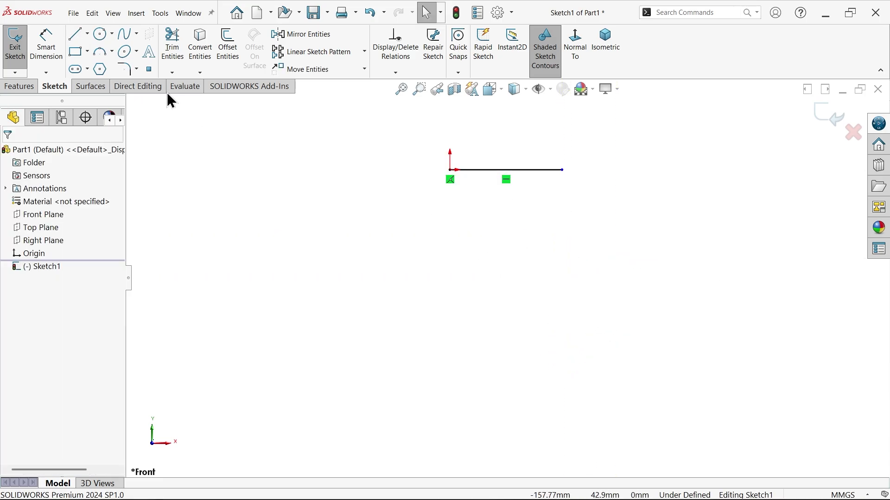
Draw a vertical centerline running down from the origin.
{"action": "left_click", "coordinate": [88, 33]}
{"action": "left_click", "coordinate": [106, 64]}
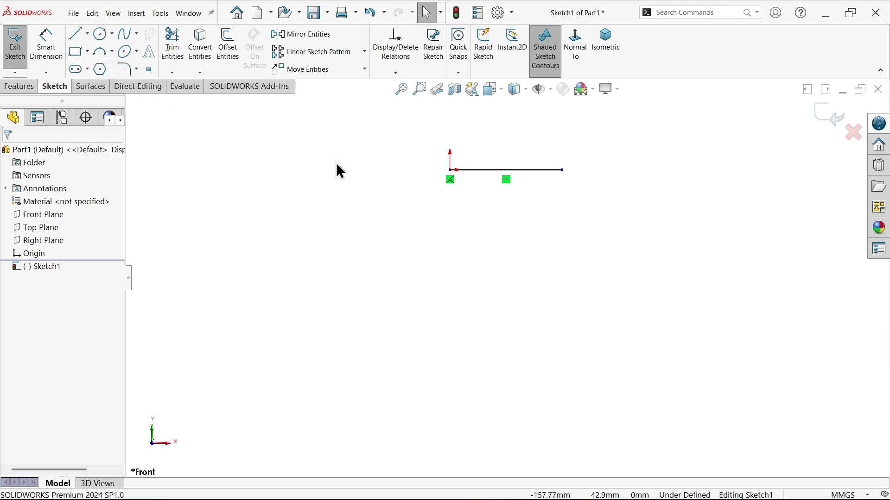
{"action": "left_click", "coordinate": [449, 170]}
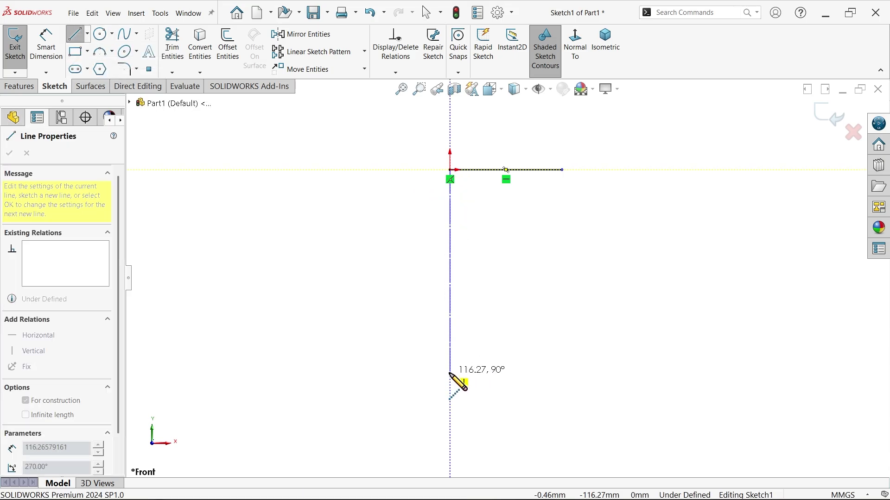
{"action": "left_click", "coordinate": [450, 396]}
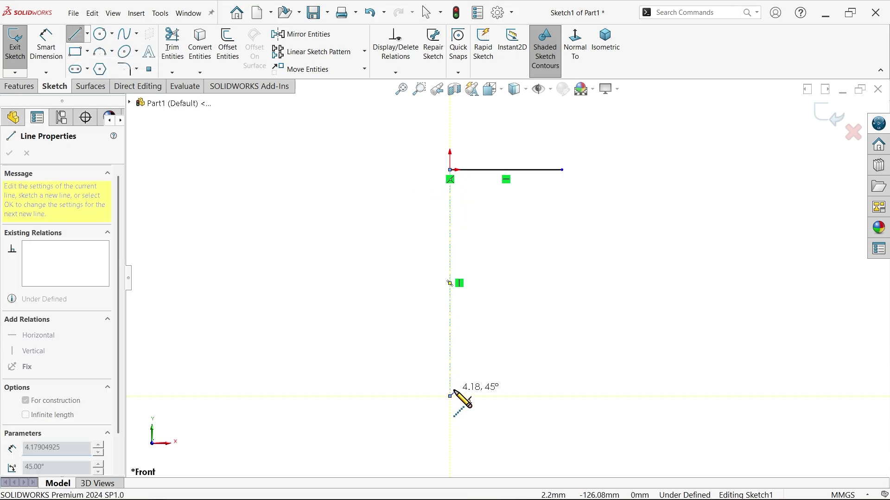
{"action": "right_click", "coordinate": [565, 396]}
{"action": "left_click", "coordinate": [590, 373]}
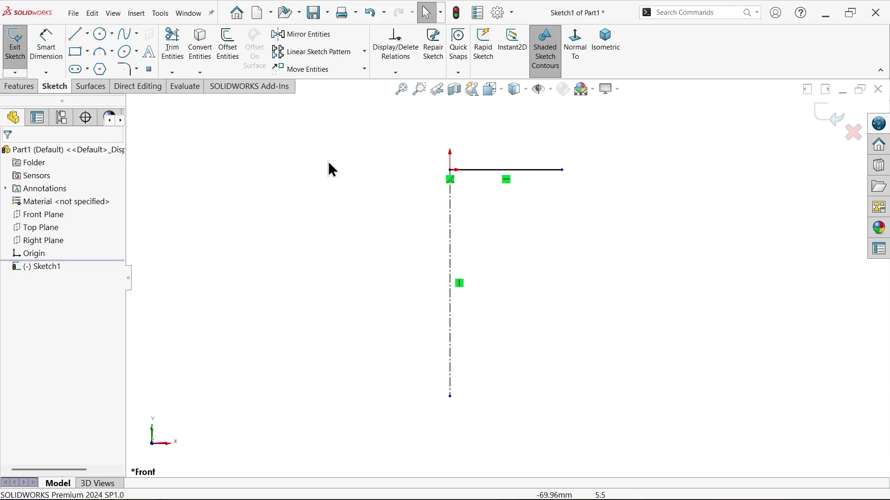
Draw the horizontal bottom line from the centerline's lower end.
{"action": "left_click", "coordinate": [75, 42]}
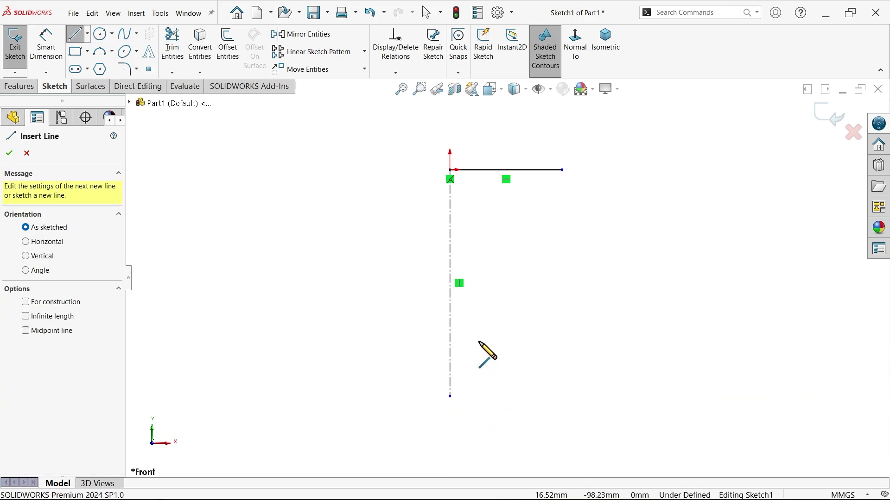
{"action": "scroll", "coordinate": [485, 353], "scroll_direction": "down", "scroll_amount": 2}
{"action": "left_click", "coordinate": [441, 415]}
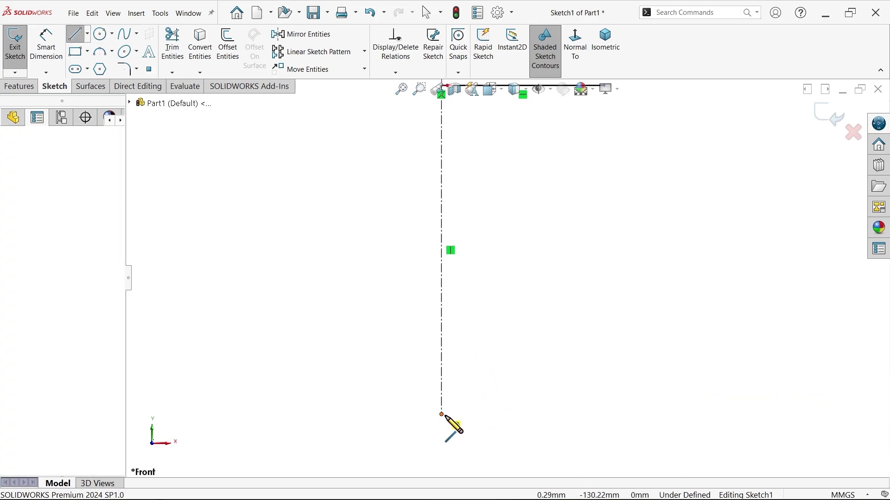
{"action": "left_click", "coordinate": [552, 414]}
{"action": "right_click", "coordinate": [569, 379]}
{"action": "left_click", "coordinate": [618, 375]}
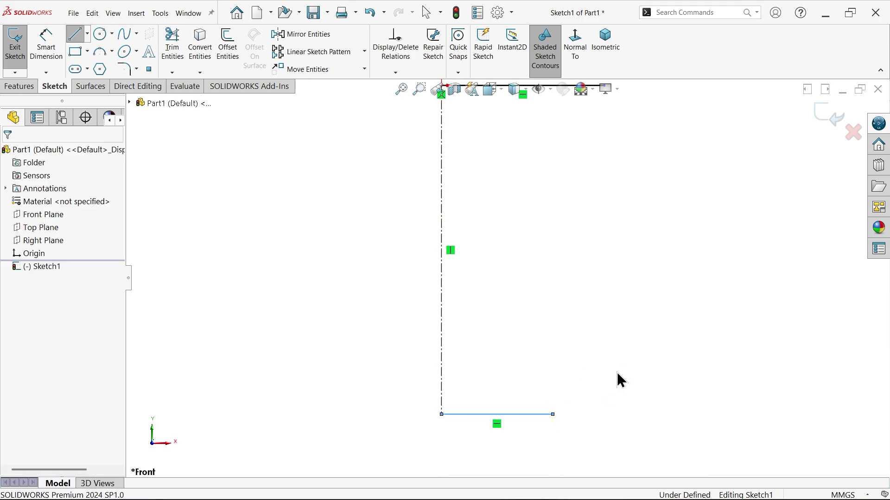
Join the top and bottom line ends with a 3-point arc for the cup wall.
{"action": "left_click", "coordinate": [112, 51]}
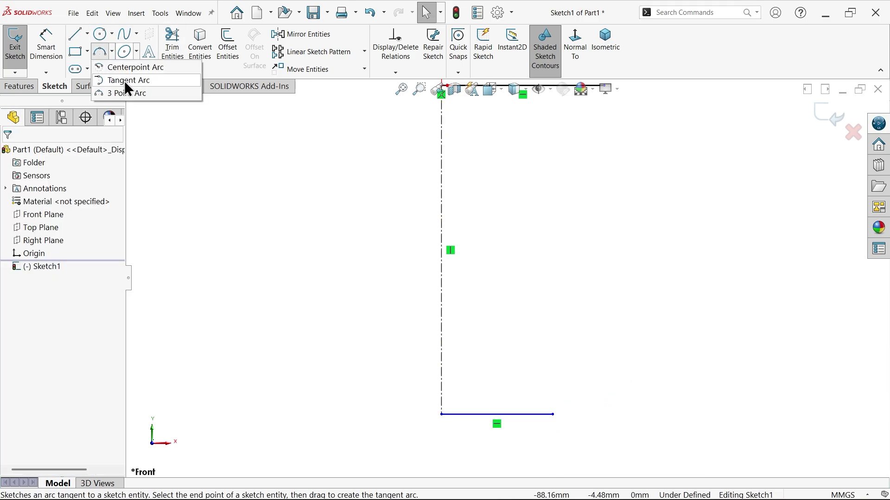
{"action": "left_click", "coordinate": [132, 93]}
{"action": "scroll", "coordinate": [506, 276], "scroll_direction": "up", "scroll_amount": 2}
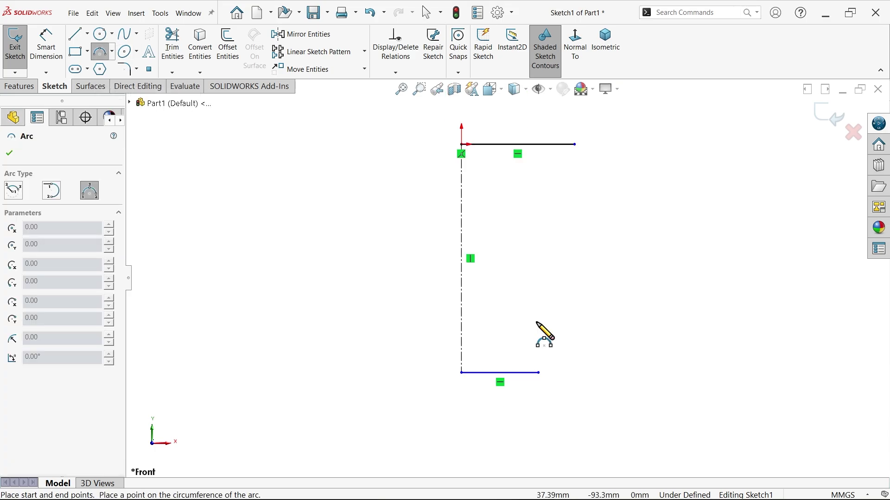
{"action": "left_click", "coordinate": [575, 145]}
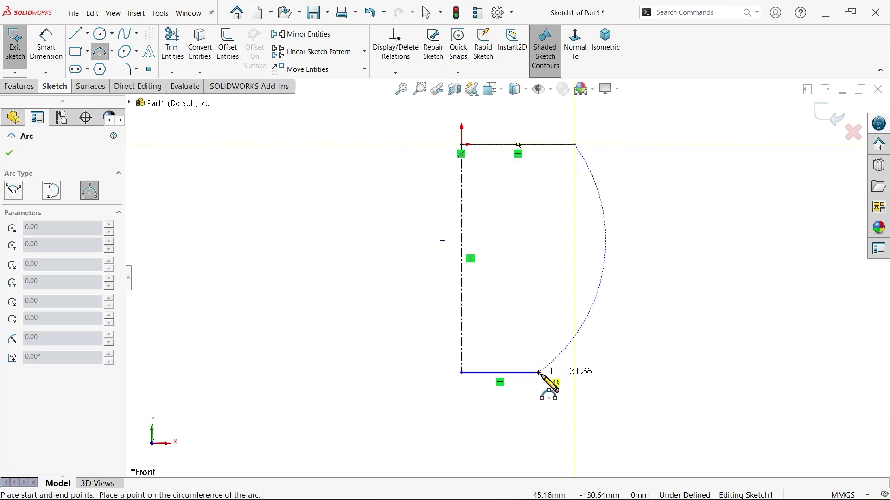
{"action": "left_click", "coordinate": [539, 373]}
{"action": "left_click", "coordinate": [558, 284]}
{"action": "right_click", "coordinate": [626, 227]}
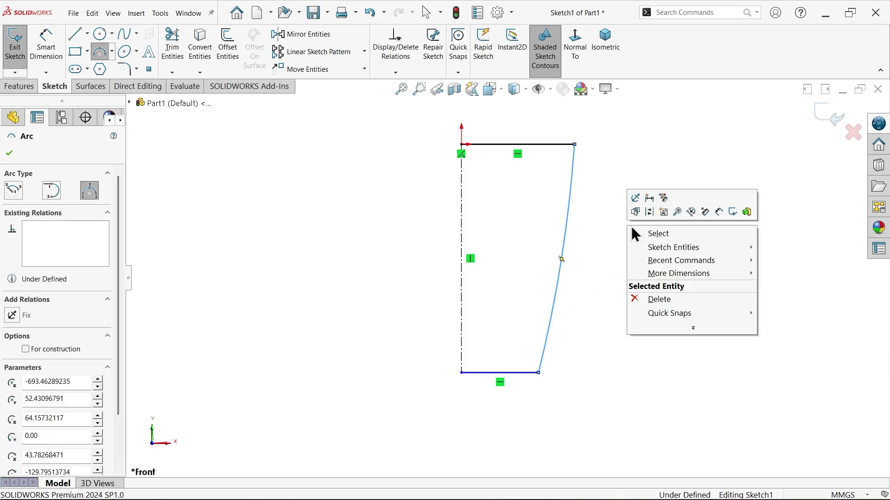
{"action": "left_click", "coordinate": [664, 230]}
{"action": "scroll", "coordinate": [597, 226], "scroll_direction": "down", "scroll_amount": 1}
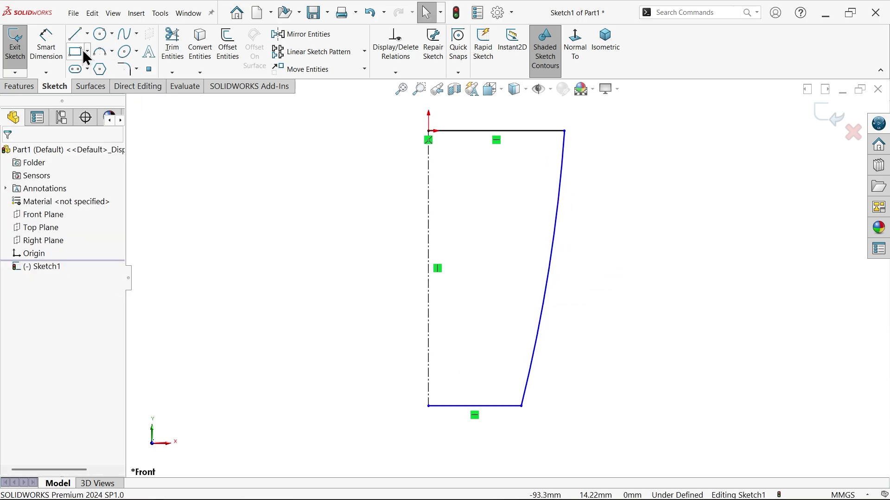
Dimension the centerline to 85 mm and save the part as CUP EXRCISE.
{"action": "left_click", "coordinate": [46, 44]}
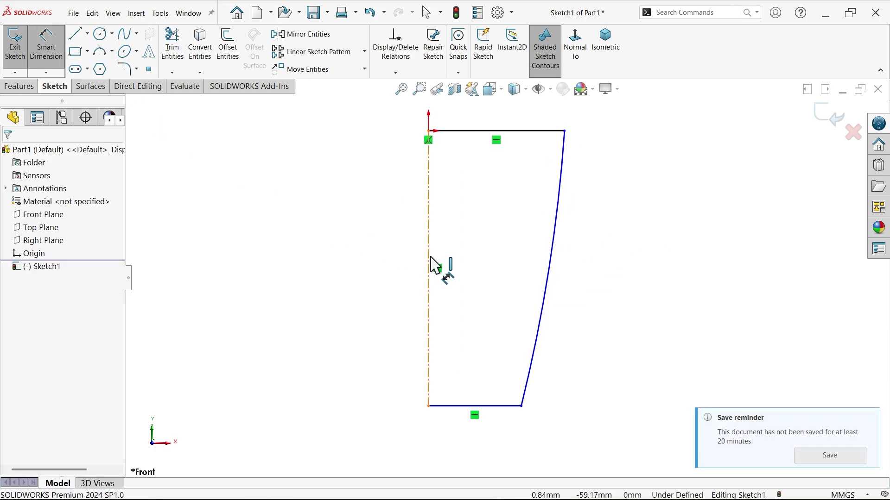
{"action": "left_click", "coordinate": [429, 266]}
{"action": "left_click", "coordinate": [373, 243]}
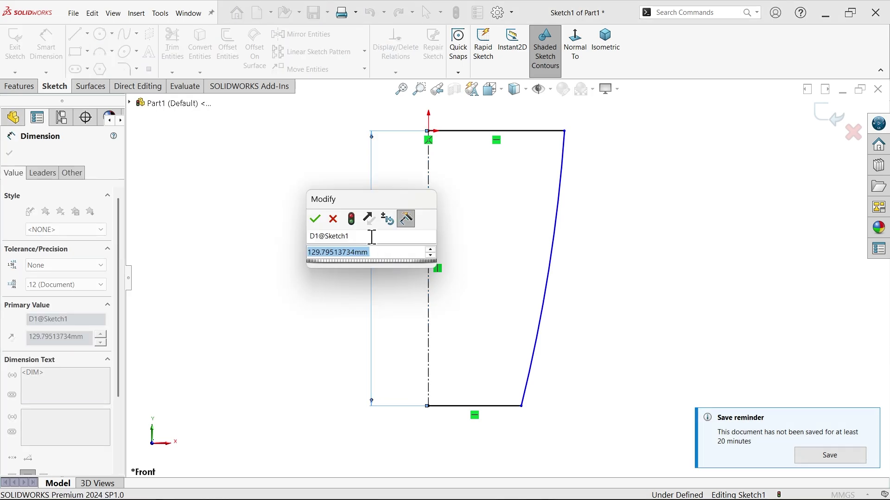
{"action": "type", "text": "85"}
{"action": "left_click", "coordinate": [315, 219]}
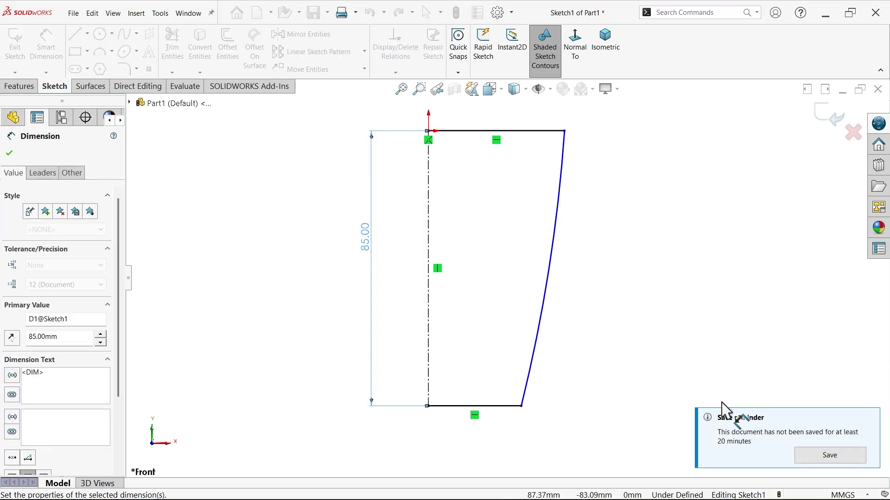
{"action": "left_click", "coordinate": [819, 456]}
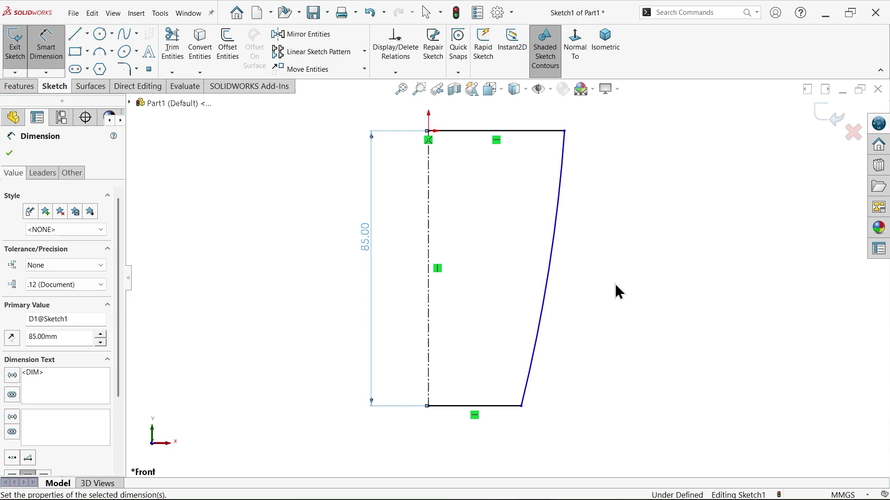
{"action": "type", "text": "CUP EXRCISE"}
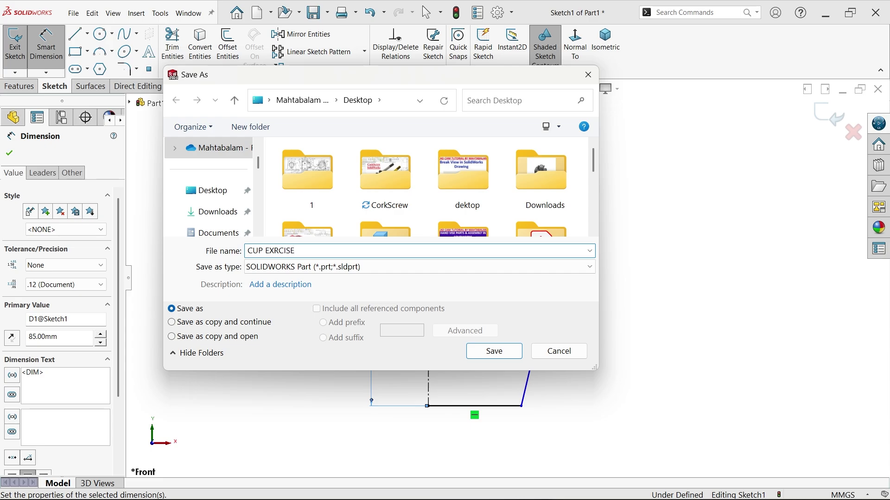
{"action": "key", "text": "Return"}
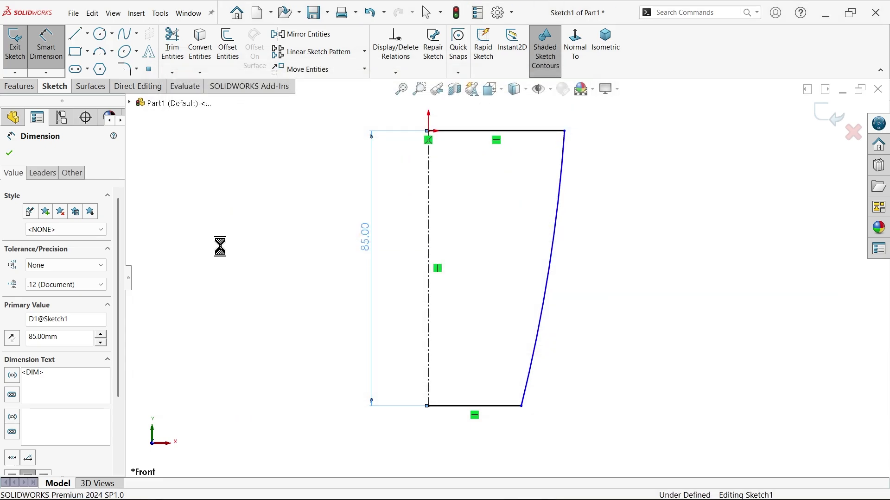
Dimension the top-right corner to the centreline as an 81 mm diameter.
{"action": "left_click", "coordinate": [45, 40]}
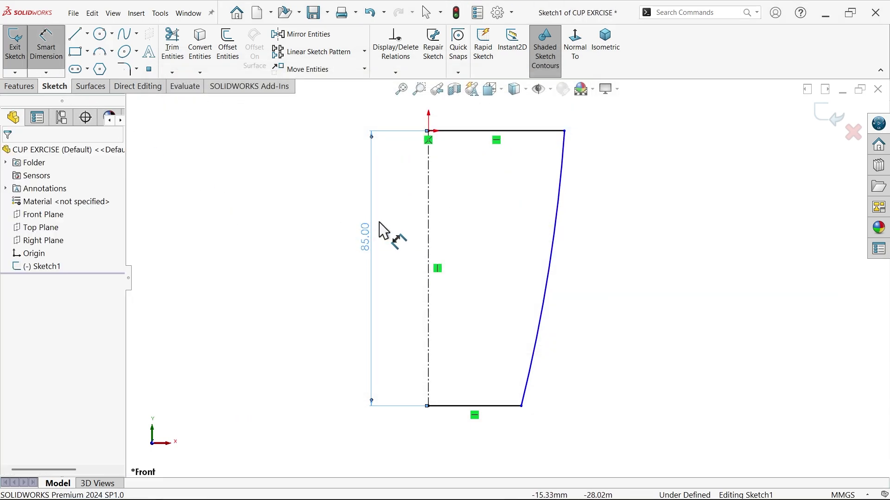
{"action": "left_click", "coordinate": [564, 132]}
{"action": "middle_click_drag", "start_coordinate": [543, 156], "coordinate": [516, 149], "text": "ctrl"}
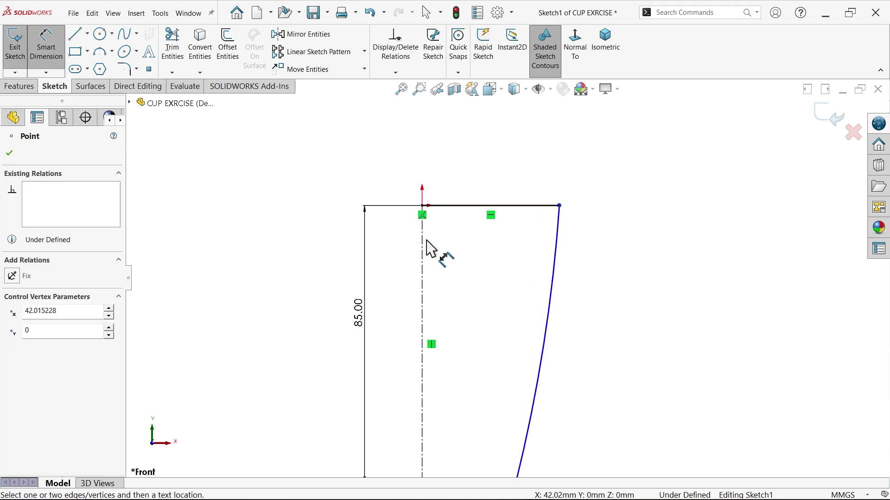
{"action": "left_click", "coordinate": [419, 251]}
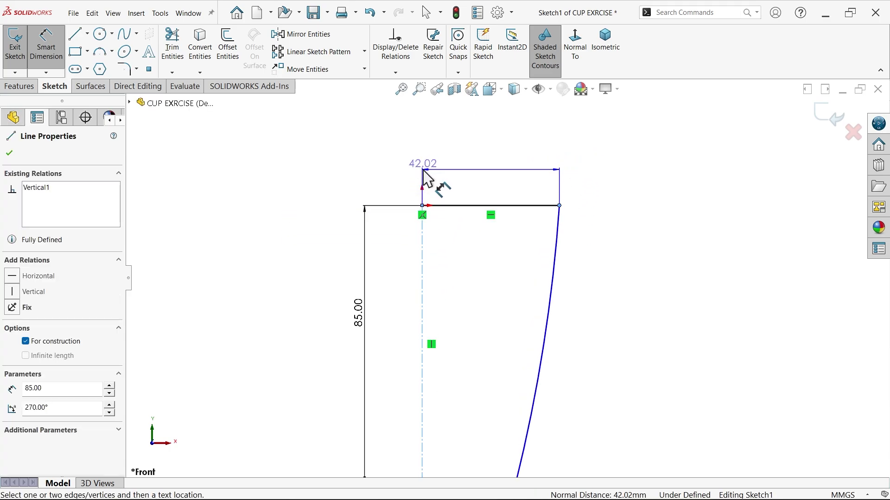
{"action": "scroll", "coordinate": [417, 184], "scroll_direction": "down", "scroll_amount": 3}
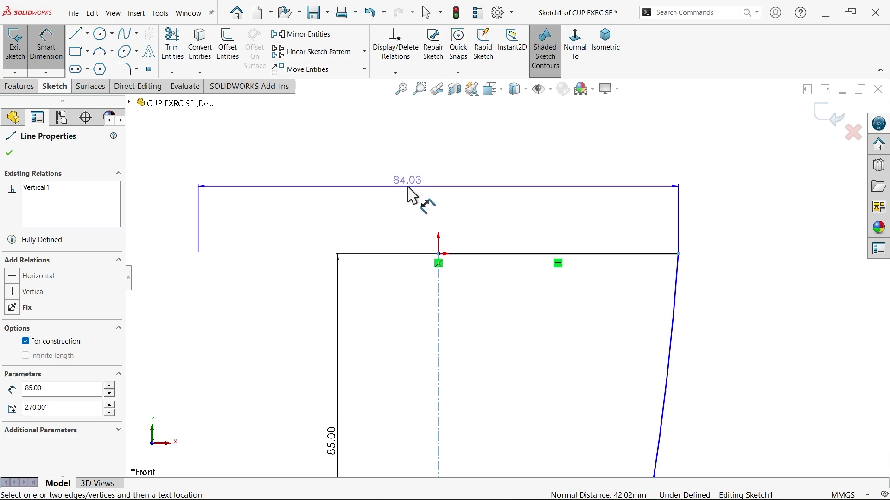
{"action": "left_click", "coordinate": [408, 193]}
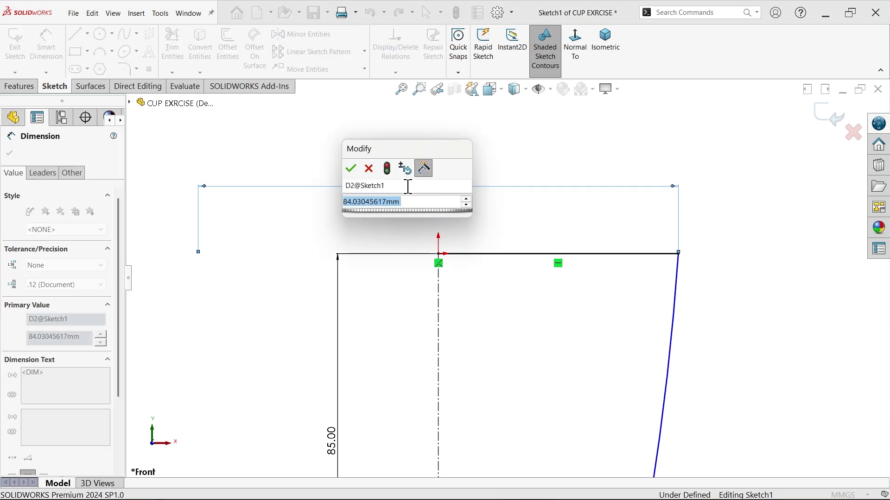
{"action": "type", "text": "4"}
{"action": "left_click", "coordinate": [366, 169]}
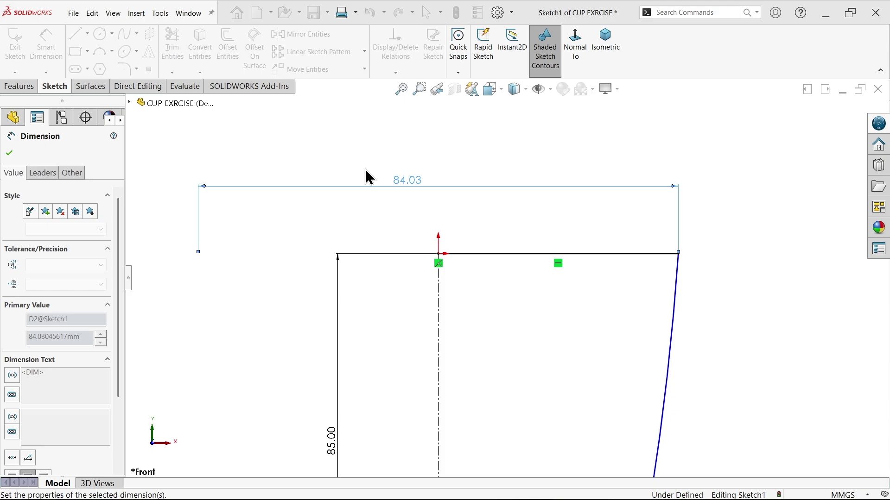
{"action": "scroll", "coordinate": [512, 348], "scroll_direction": "up", "scroll_amount": 4}
{"action": "scroll", "coordinate": [522, 408], "scroll_direction": "up", "scroll_amount": 2}
{"action": "scroll", "coordinate": [506, 377], "scroll_direction": "down", "scroll_amount": 5}
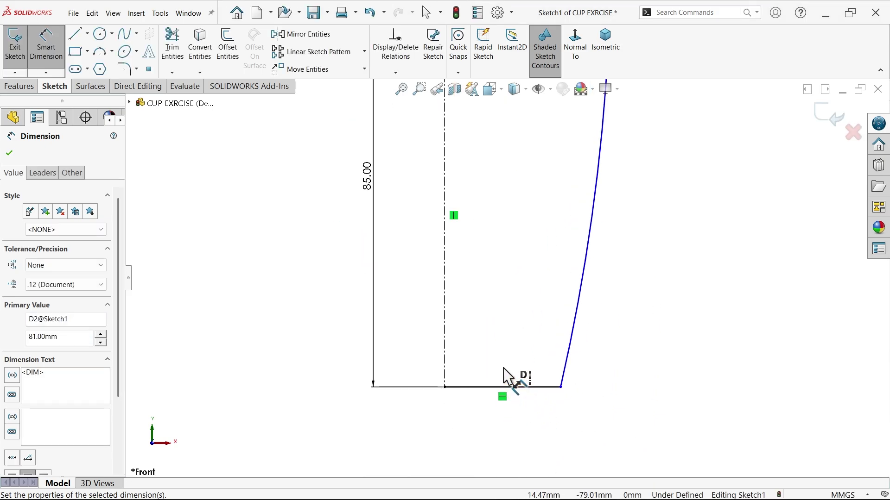
{"action": "scroll", "coordinate": [506, 378], "scroll_direction": "down", "scroll_amount": 1}
Add the 70.8 mm base diameter and the 385 mm side arc radius.
{"action": "left_click", "coordinate": [572, 386]}
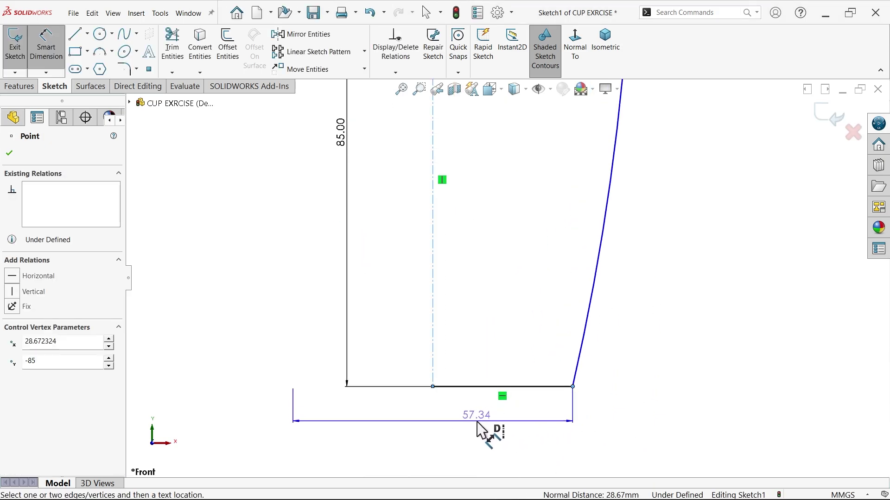
{"action": "left_click", "coordinate": [470, 428]}
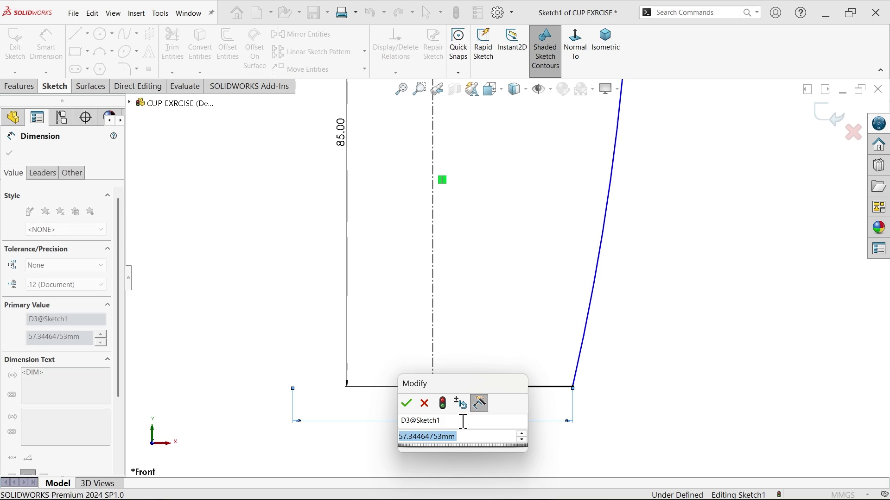
{"action": "type", "text": "70.8"}
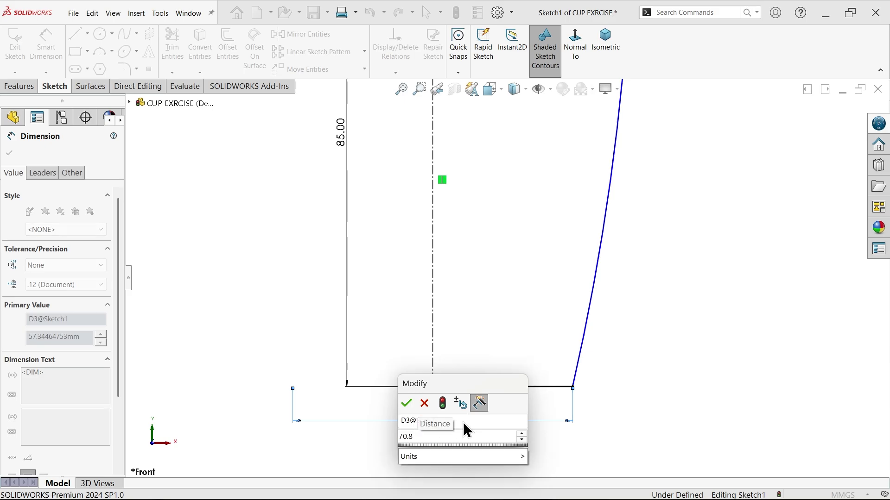
{"action": "left_click", "coordinate": [407, 402]}
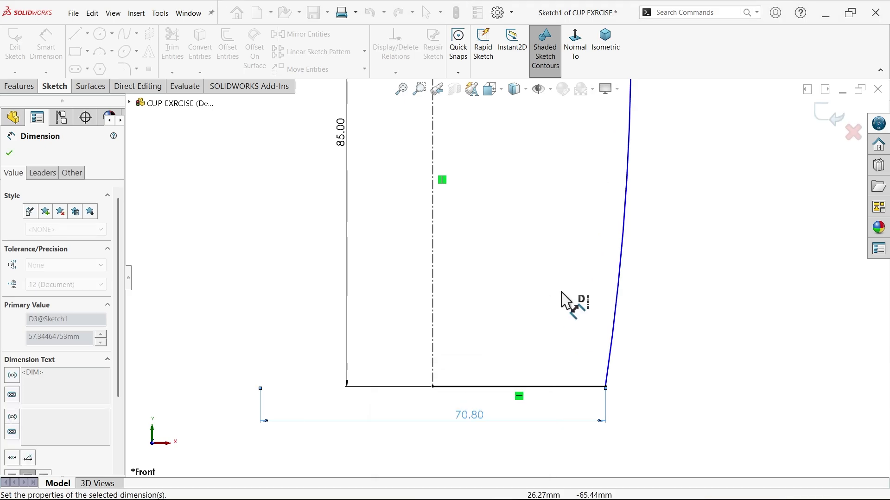
{"action": "key", "text": "f"}
{"action": "scroll", "coordinate": [563, 226], "scroll_direction": "down", "scroll_amount": 2}
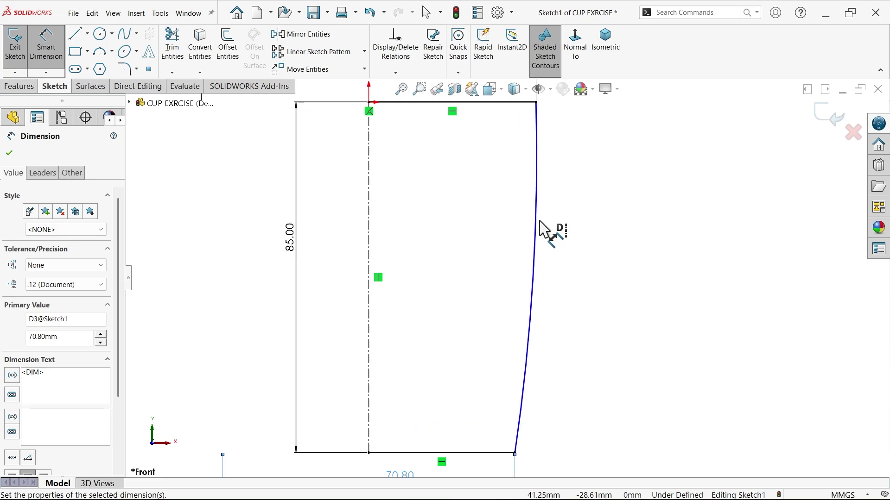
{"action": "left_click", "coordinate": [537, 228]}
{"action": "left_click", "coordinate": [582, 216]}
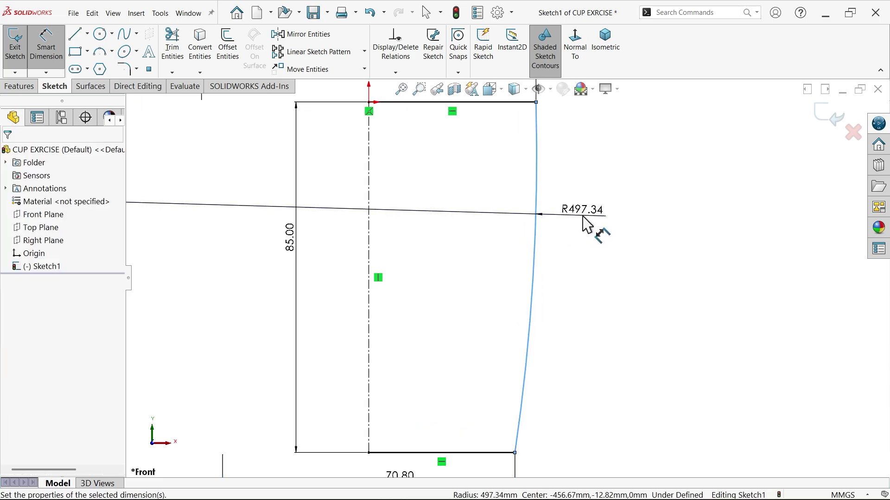
{"action": "type", "text": "300"}
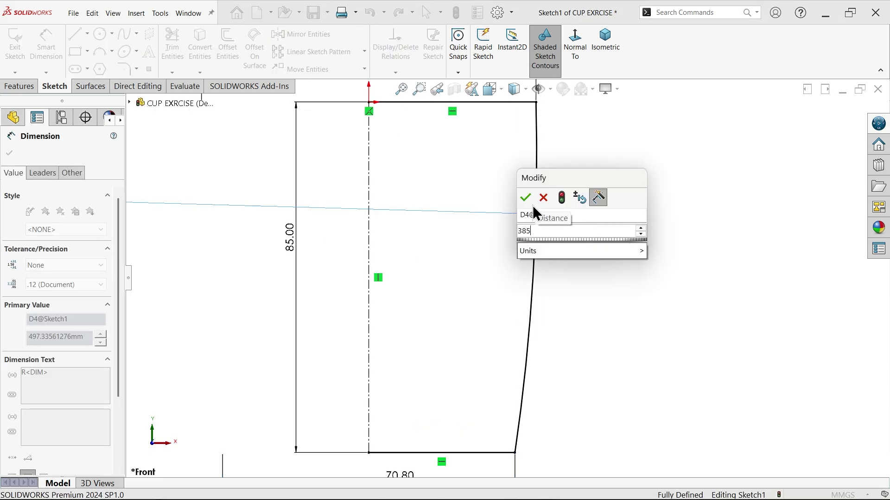
{"action": "left_click", "coordinate": [526, 198]}
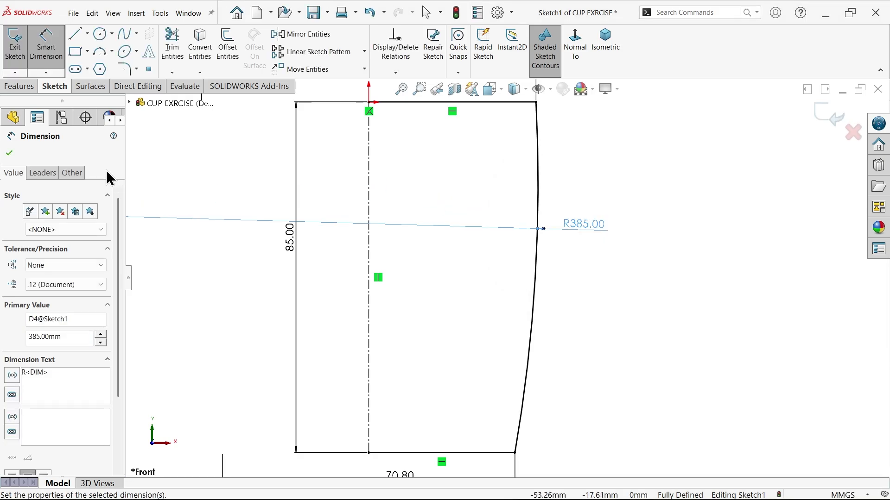
Set up a 360° blind Revolve of the profile about the centreline.
{"action": "left_click", "coordinate": [9, 153]}
{"action": "left_click", "coordinate": [21, 86]}
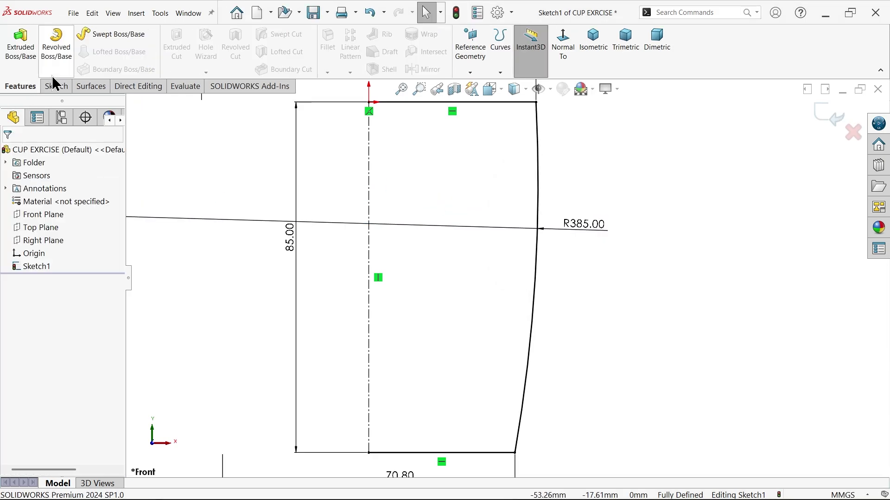
{"action": "left_click", "coordinate": [59, 51]}
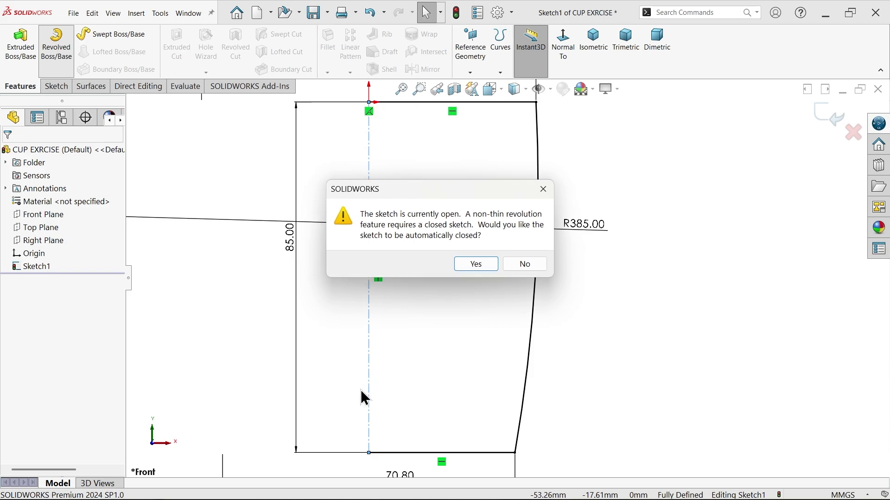
{"action": "left_click", "coordinate": [473, 263]}
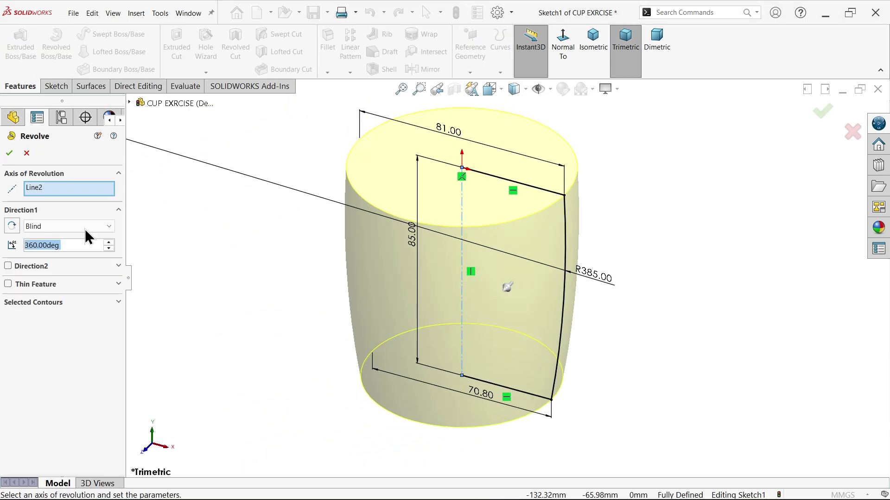
{"action": "left_click", "coordinate": [43, 189]}
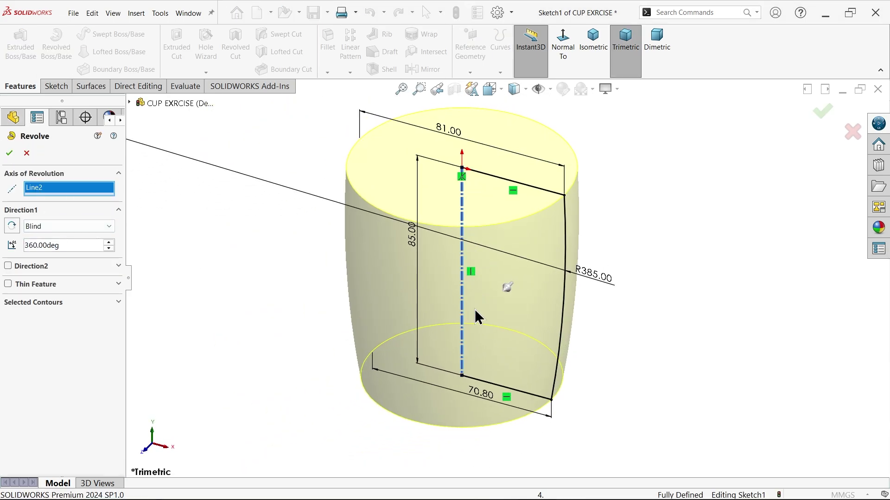
{"action": "scroll", "coordinate": [478, 202], "scroll_direction": "down", "scroll_amount": 1}
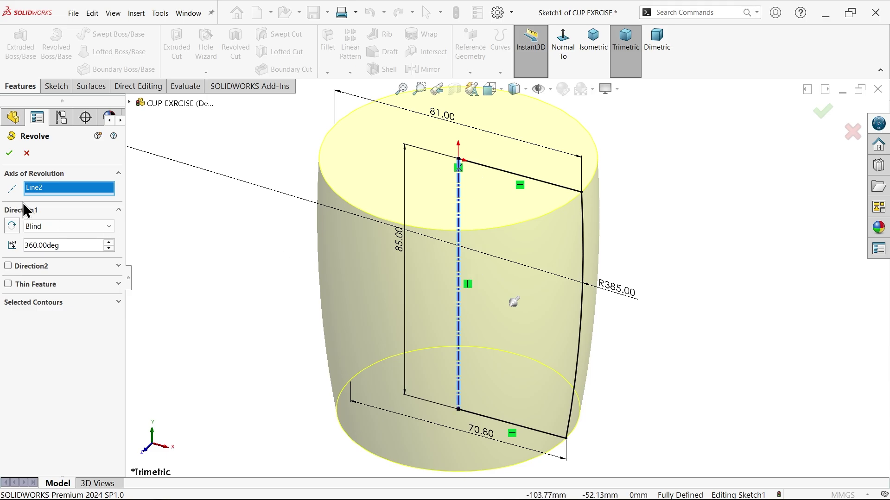
{"action": "left_click", "coordinate": [63, 231]}
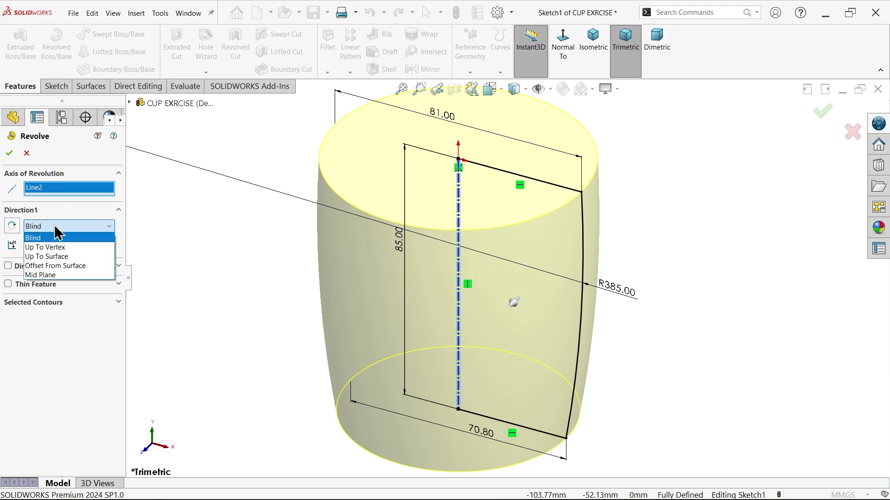
{"action": "left_click", "coordinate": [55, 225]}
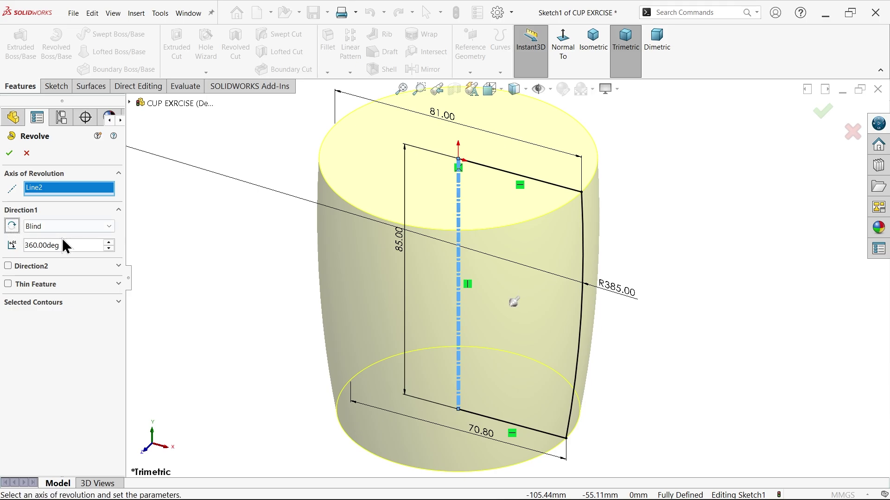
{"action": "left_click_drag", "start_coordinate": [69, 250], "coordinate": [17, 241]}
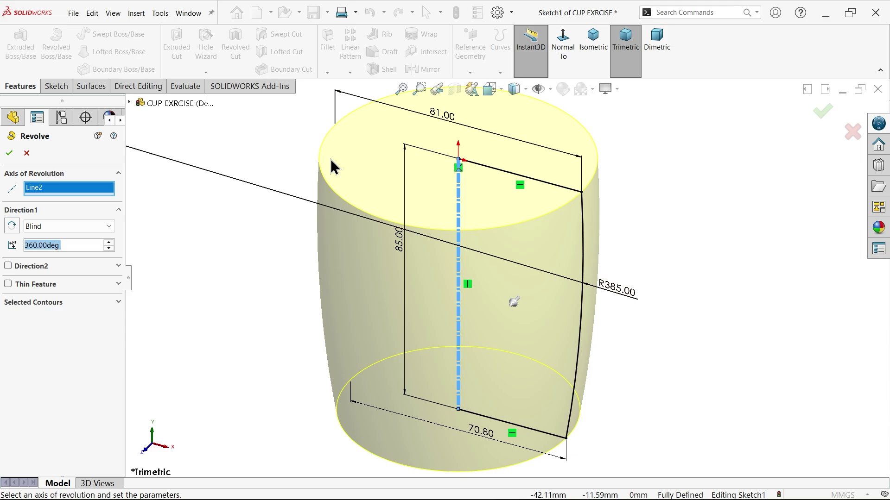
Accept the revolve to create the cup body and toggle RealView Graphics.
{"action": "left_click", "coordinate": [10, 153]}
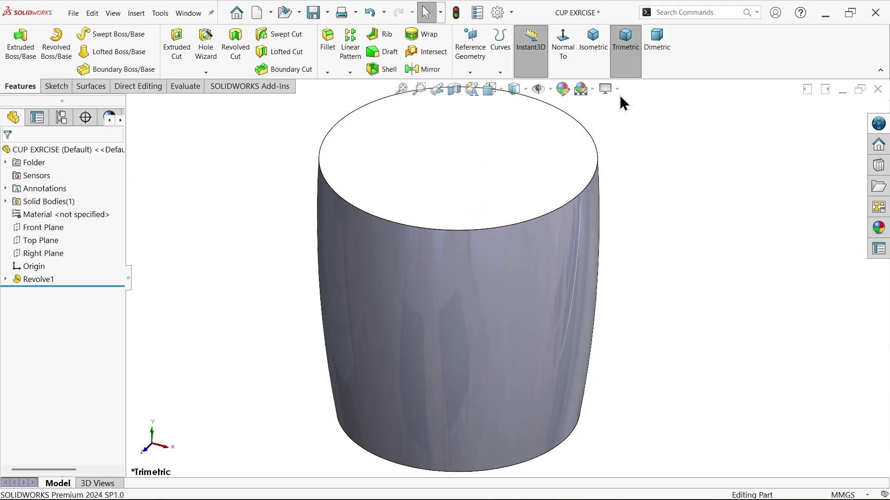
{"action": "left_click", "coordinate": [618, 89]}
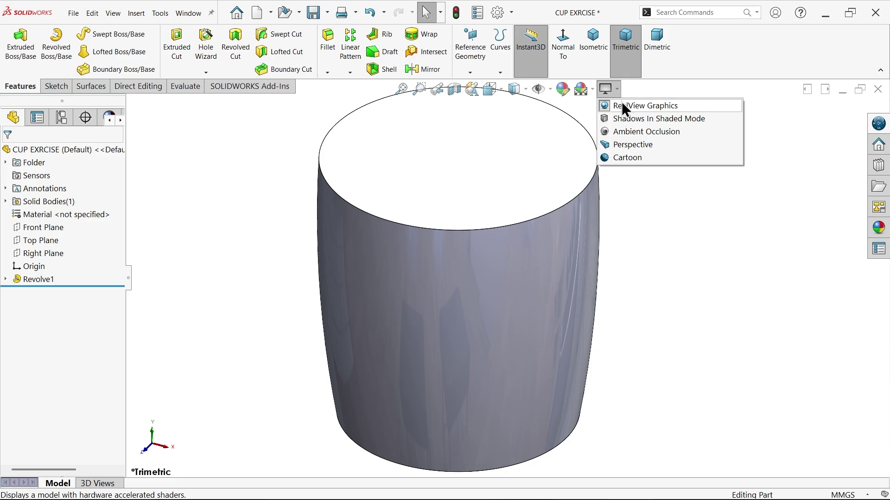
{"action": "left_click", "coordinate": [619, 106]}
{"action": "scroll", "coordinate": [495, 232], "scroll_direction": "up", "scroll_amount": 2}
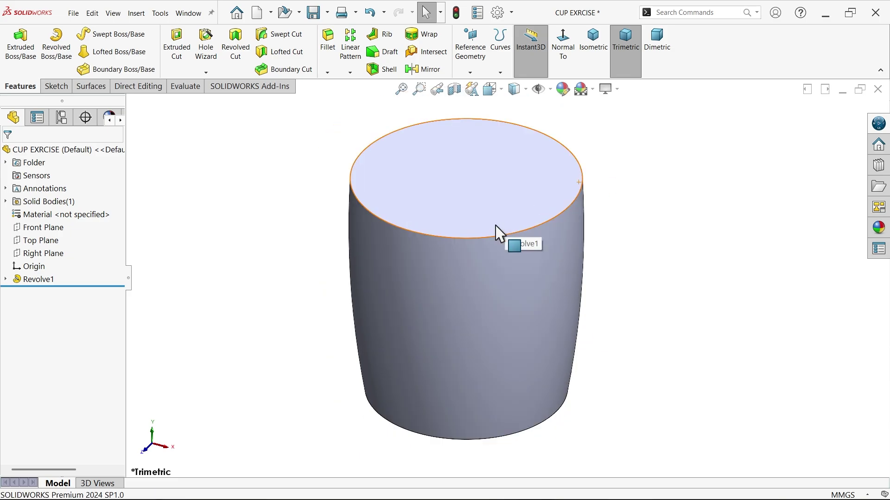
{"action": "key", "text": "alt+Tab"}
{"action": "left_click_drag", "start_coordinate": [440, 229], "coordinate": [433, 257]}
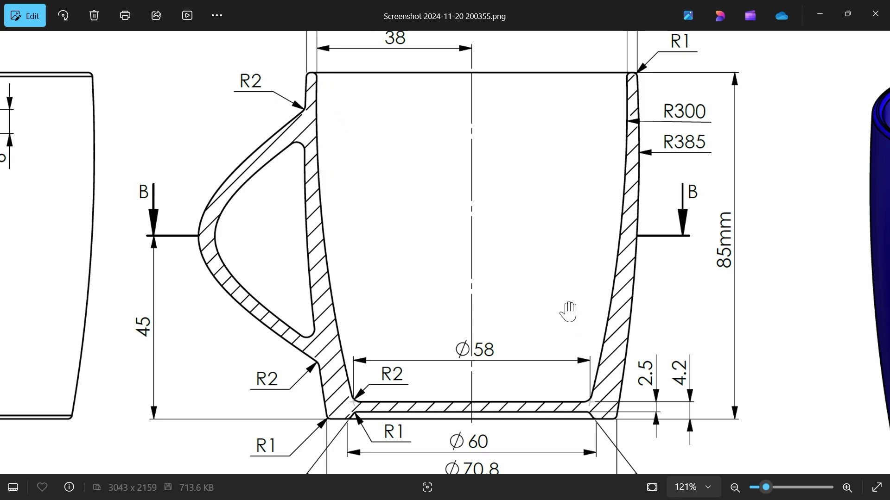
{"action": "scroll", "coordinate": [568, 313], "scroll_direction": "down", "scroll_amount": 1}
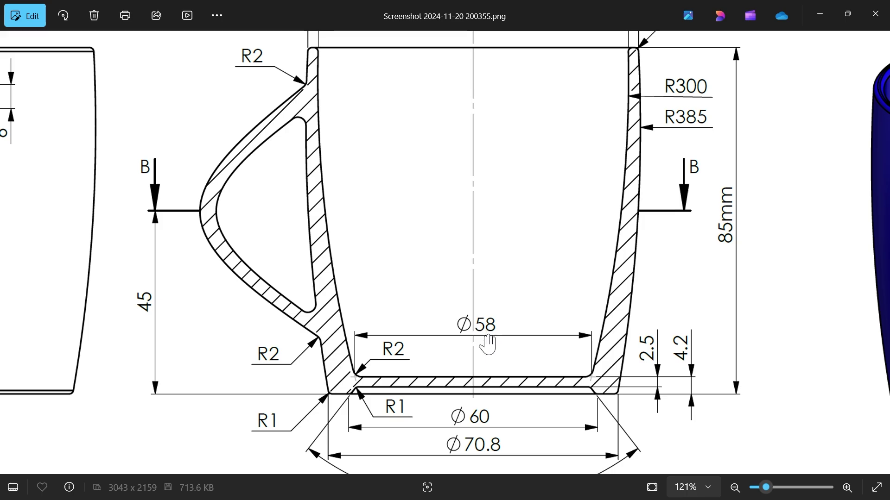
{"action": "scroll", "coordinate": [492, 340], "scroll_direction": "up", "scroll_amount": 2}
{"action": "scroll", "coordinate": [512, 338], "scroll_direction": "up", "scroll_amount": 3}
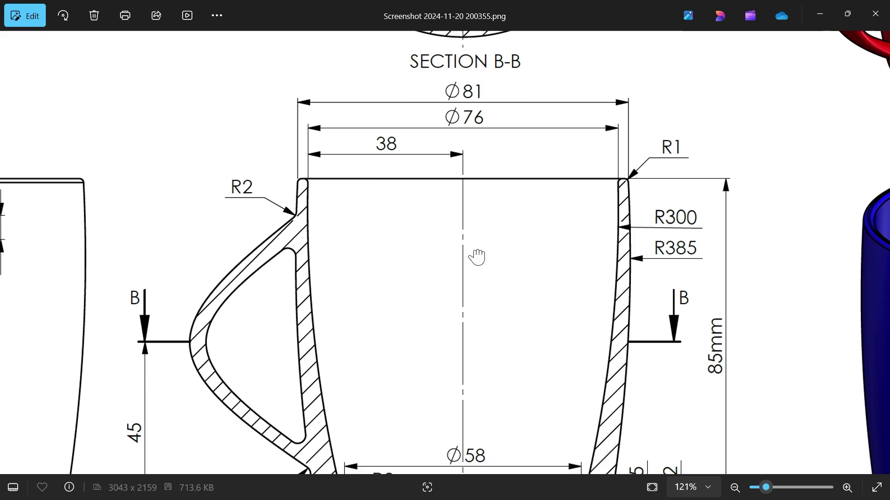
{"action": "left_click_drag", "start_coordinate": [477, 258], "coordinate": [485, 181]}
{"action": "left_click_drag", "start_coordinate": [582, 278], "coordinate": [577, 313]}
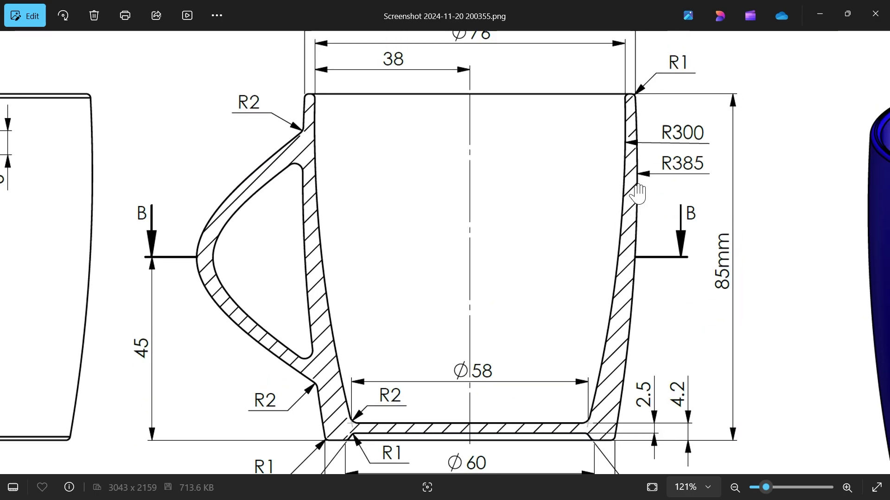
{"action": "left_click_drag", "start_coordinate": [531, 348], "coordinate": [597, 221]}
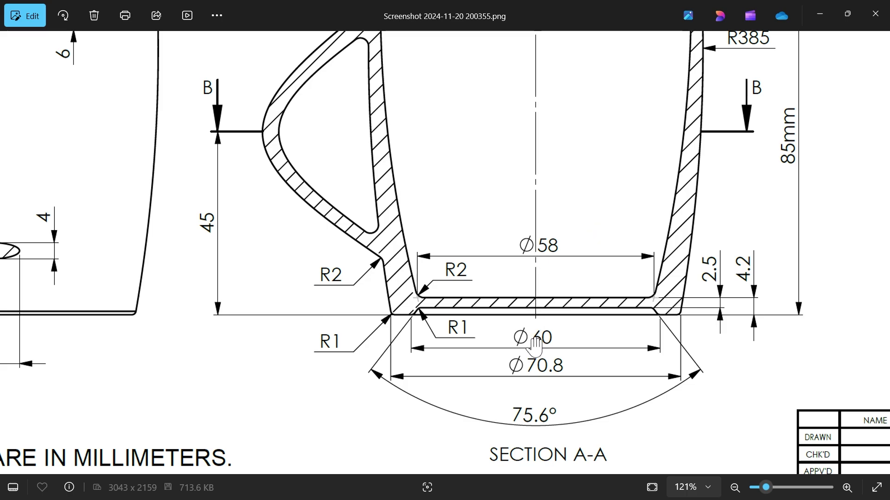
{"action": "scroll", "coordinate": [534, 345], "scroll_direction": "up", "scroll_amount": 2}
{"action": "scroll", "coordinate": [535, 346], "scroll_direction": "up", "scroll_amount": 2}
{"action": "left_click_drag", "start_coordinate": [654, 330], "coordinate": [664, 260]}
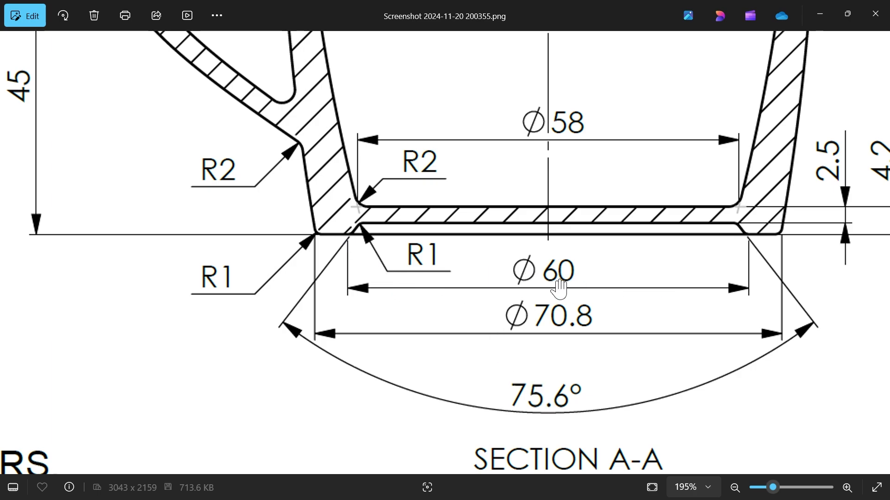
{"action": "left_click_drag", "start_coordinate": [599, 271], "coordinate": [447, 297]}
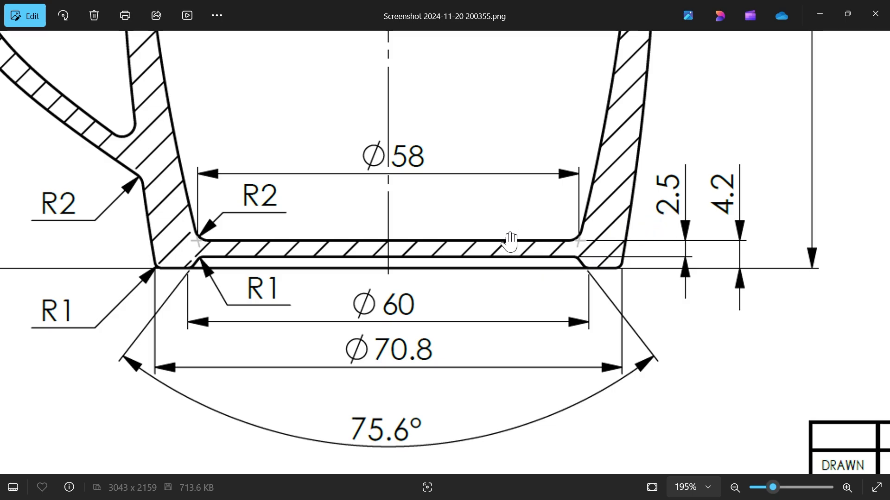
{"action": "scroll", "coordinate": [478, 221], "scroll_direction": "down", "scroll_amount": 3}
{"action": "scroll", "coordinate": [483, 231], "scroll_direction": "down", "scroll_amount": 3}
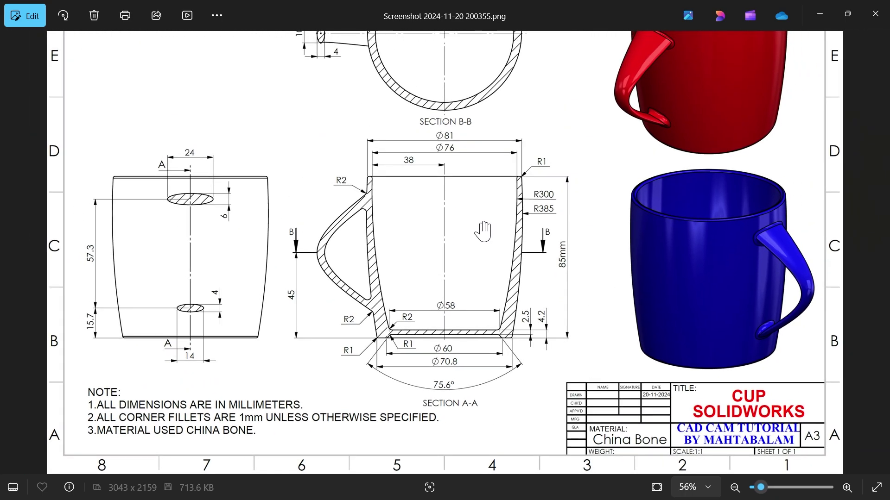
Close the drawing and start a Front Plane sketch with a top-to-bottom vertical centreline.
{"action": "left_click", "coordinate": [819, 14]}
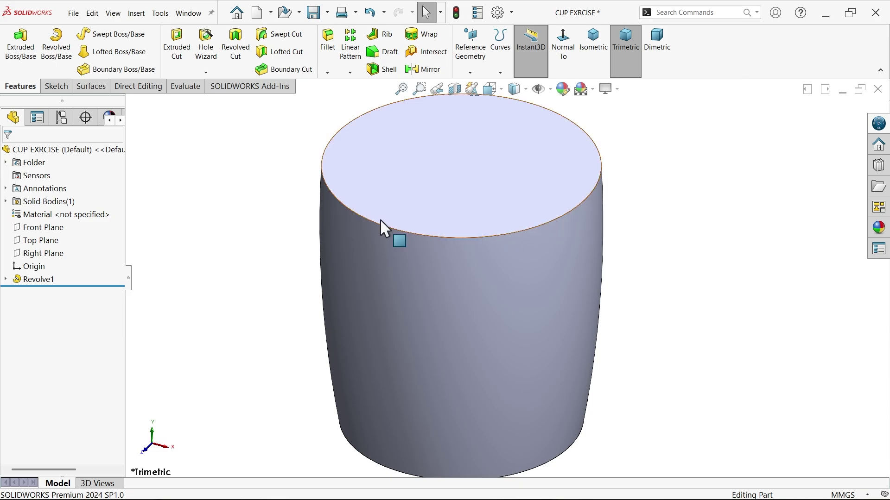
{"action": "left_click", "coordinate": [55, 225]}
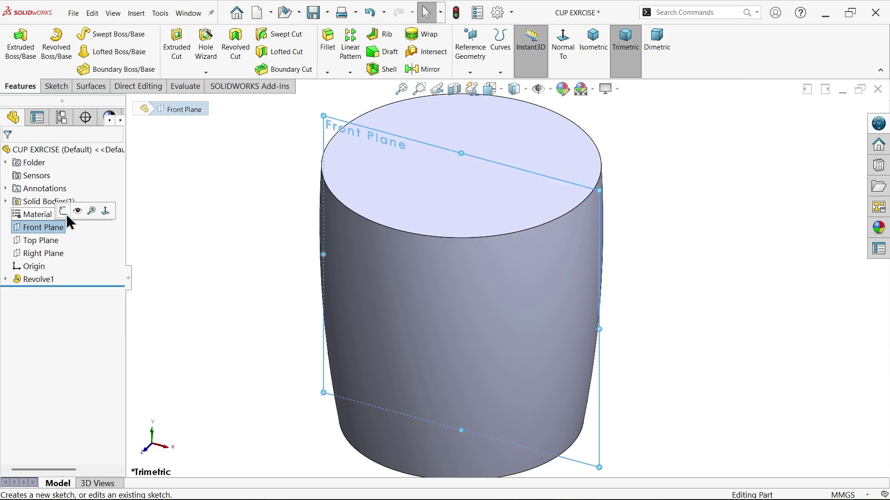
{"action": "left_click", "coordinate": [66, 213]}
{"action": "left_click", "coordinate": [87, 33]}
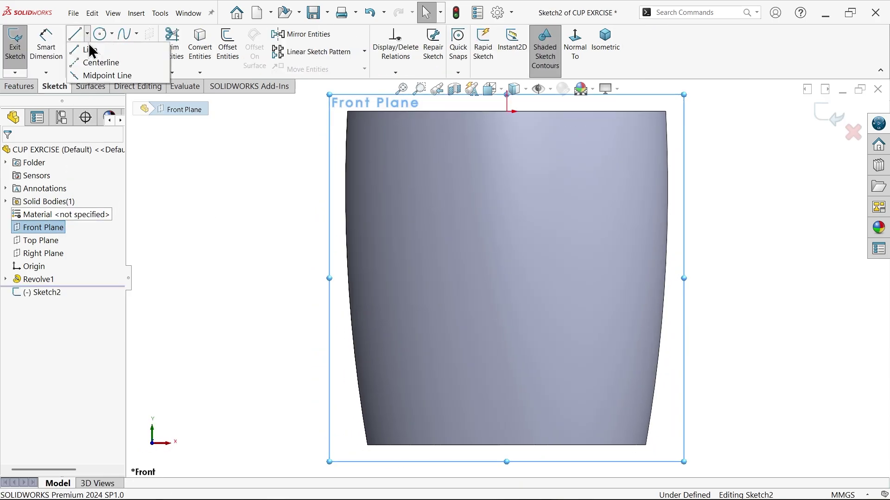
{"action": "left_click", "coordinate": [94, 62]}
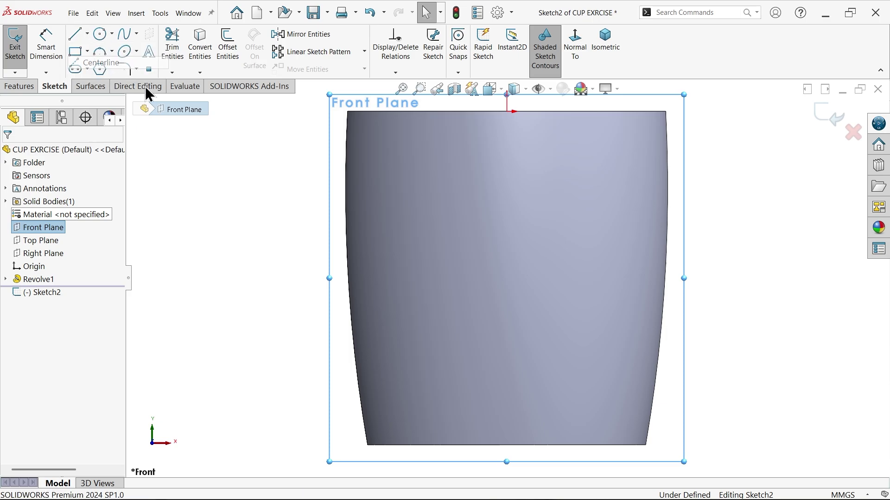
{"action": "left_click", "coordinate": [506, 112]}
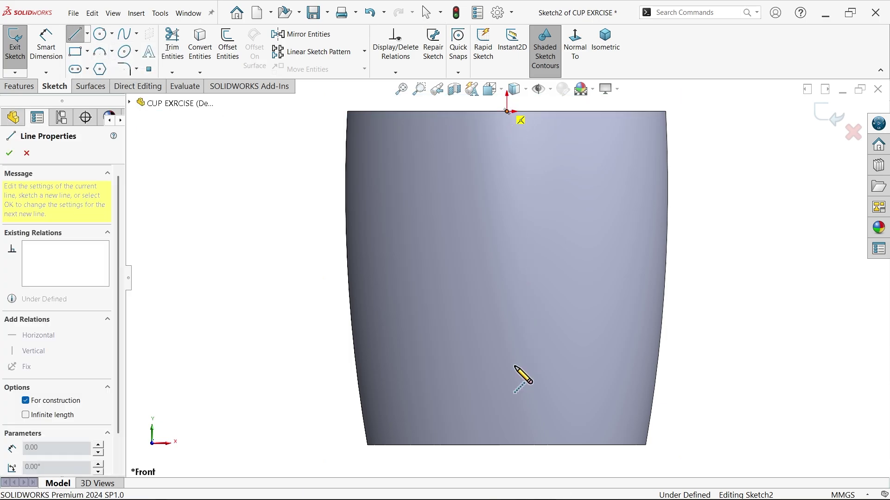
{"action": "left_click", "coordinate": [507, 444]}
{"action": "right_click", "coordinate": [582, 314]}
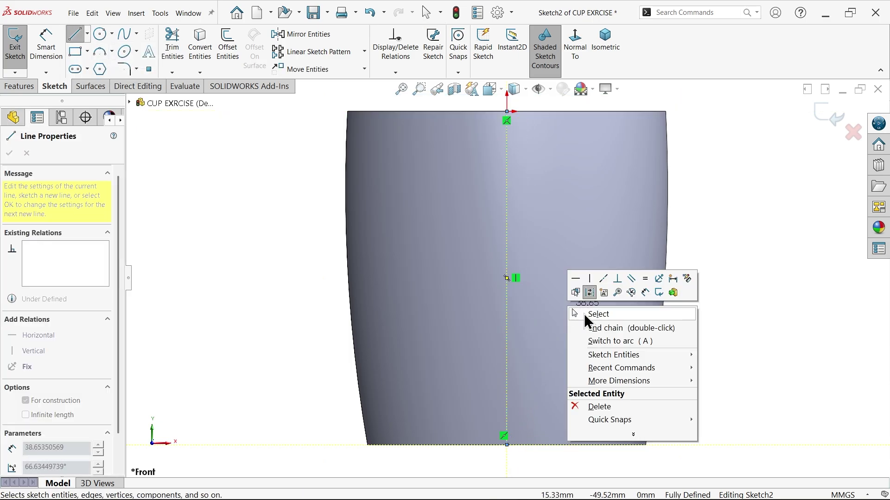
{"action": "left_click", "coordinate": [603, 316]}
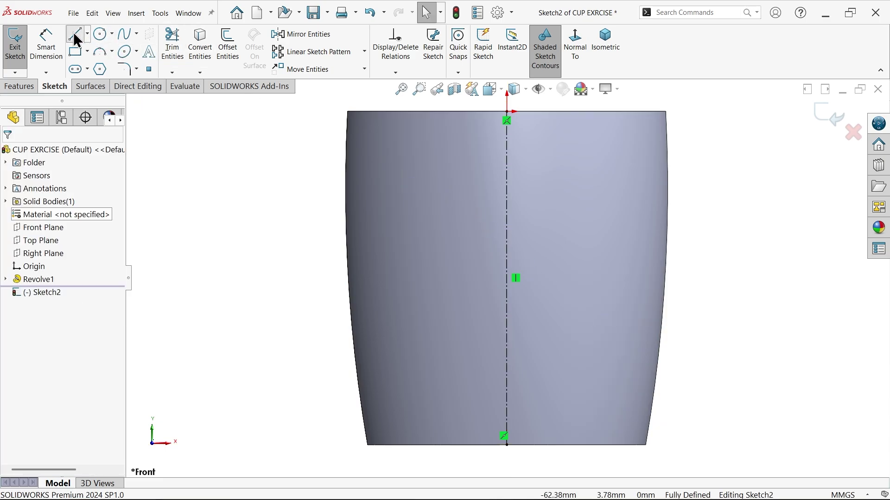
Draw the top line from the centreline out to the cup's right rim.
{"action": "left_click", "coordinate": [76, 35]}
{"action": "left_click", "coordinate": [506, 112]}
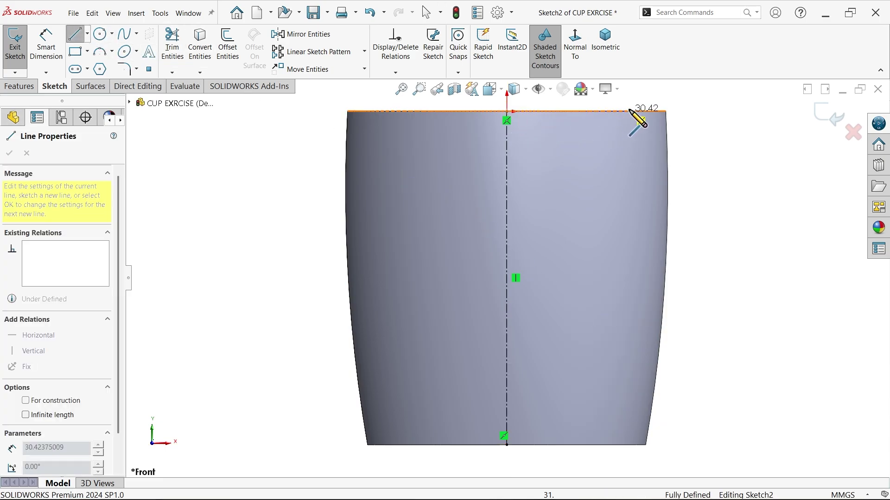
{"action": "left_click", "coordinate": [645, 111]}
{"action": "right_click", "coordinate": [639, 159]}
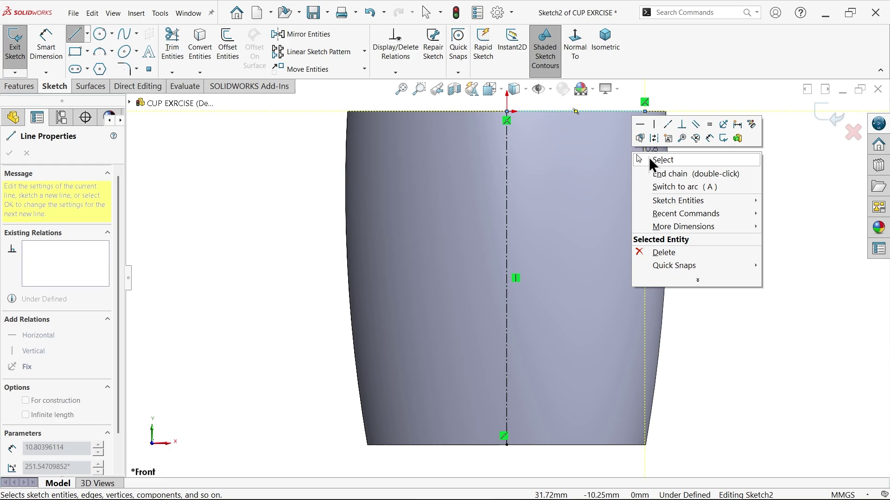
{"action": "left_click", "coordinate": [653, 159]}
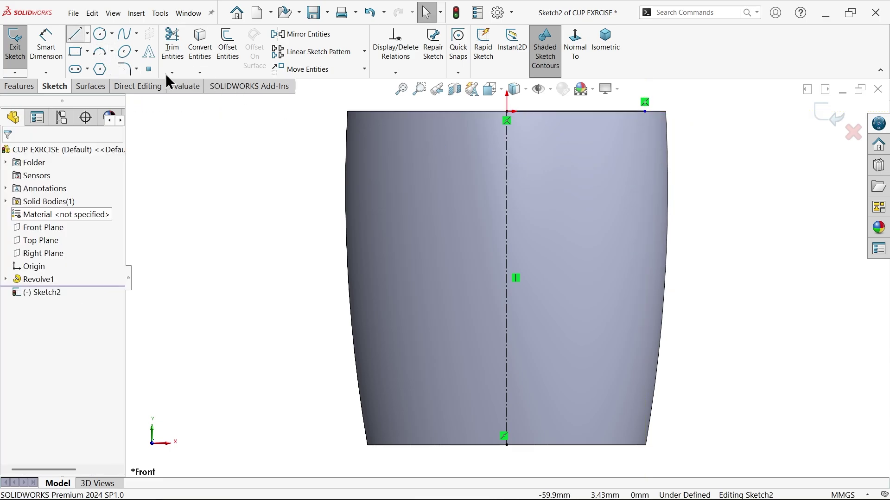
Draw the upper horizontal base line from the centreline.
{"action": "key", "text": "l"}
{"action": "scroll", "coordinate": [585, 417], "scroll_direction": "down", "scroll_amount": 2}
{"action": "scroll", "coordinate": [586, 424], "scroll_direction": "down", "scroll_amount": 2}
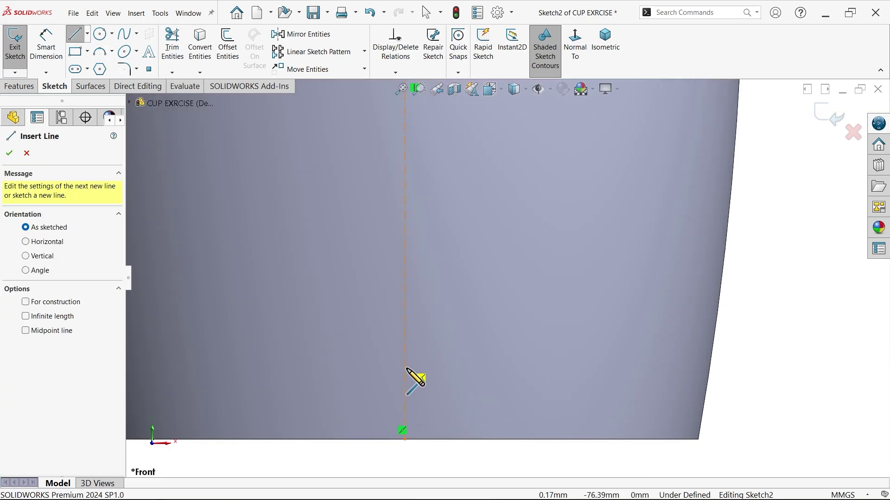
{"action": "left_click", "coordinate": [406, 369]}
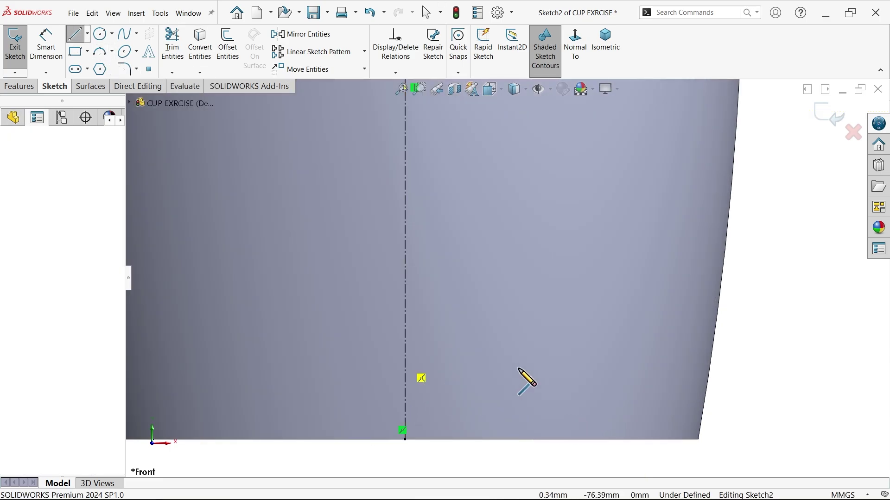
{"action": "left_click", "coordinate": [634, 369]}
{"action": "right_click", "coordinate": [639, 354]}
{"action": "left_click", "coordinate": [657, 352]}
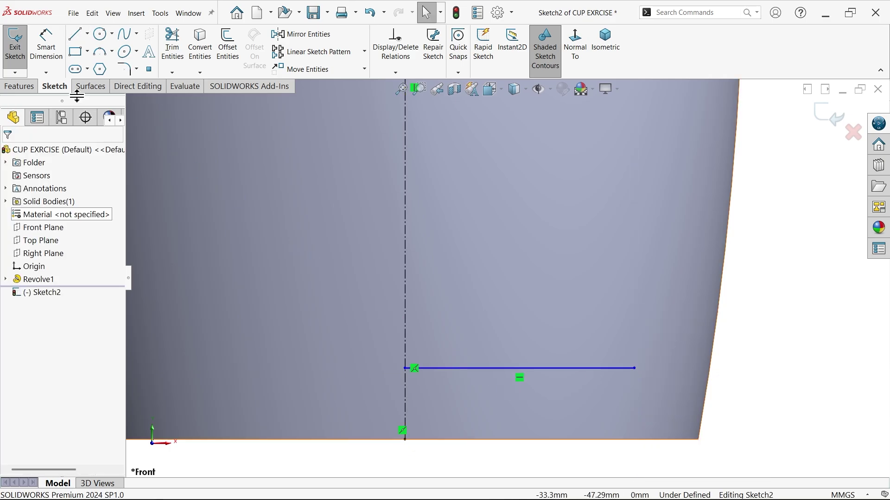
Draw the lower base outline: horizontal, angled down, then back along the bottom.
{"action": "left_click", "coordinate": [75, 33]}
{"action": "scroll", "coordinate": [480, 417], "scroll_direction": "down", "scroll_amount": 2}
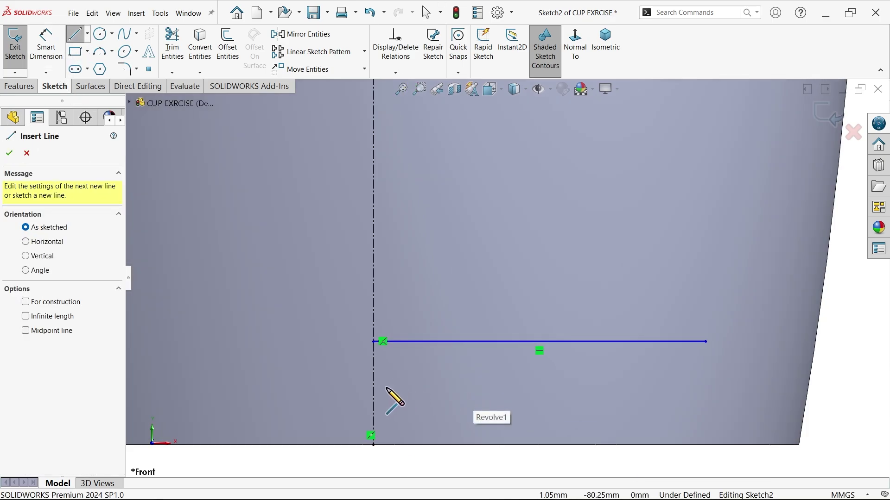
{"action": "left_click", "coordinate": [374, 387]}
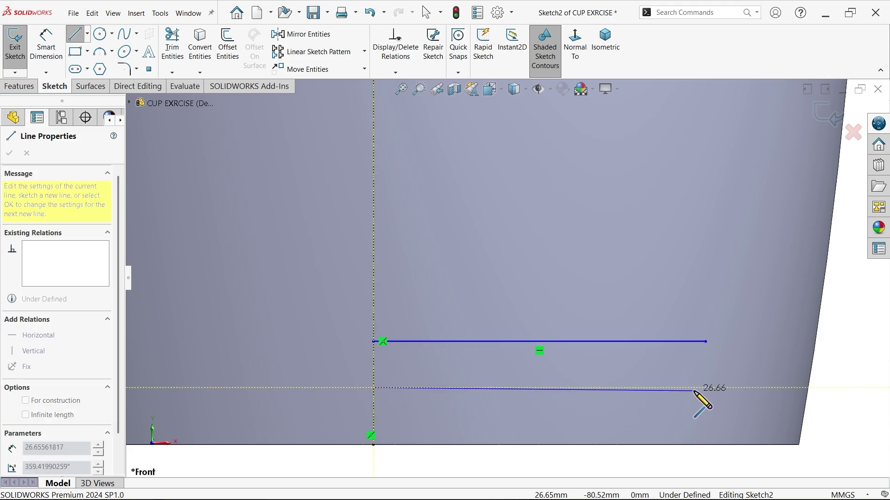
{"action": "left_click", "coordinate": [678, 387]}
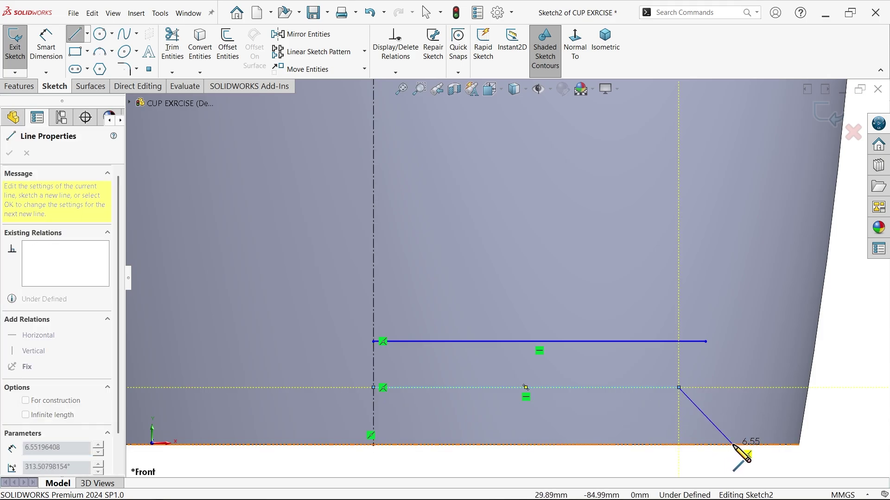
{"action": "left_click", "coordinate": [733, 445]}
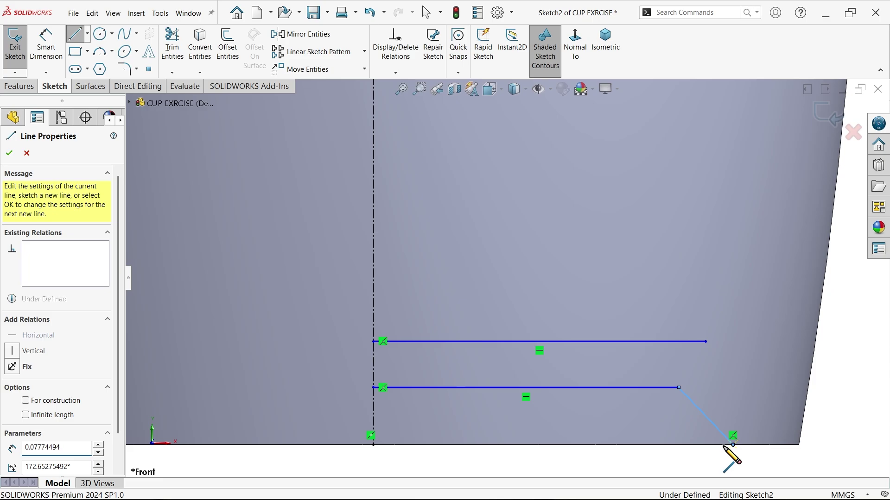
{"action": "left_click", "coordinate": [374, 444]}
{"action": "right_click", "coordinate": [480, 369]}
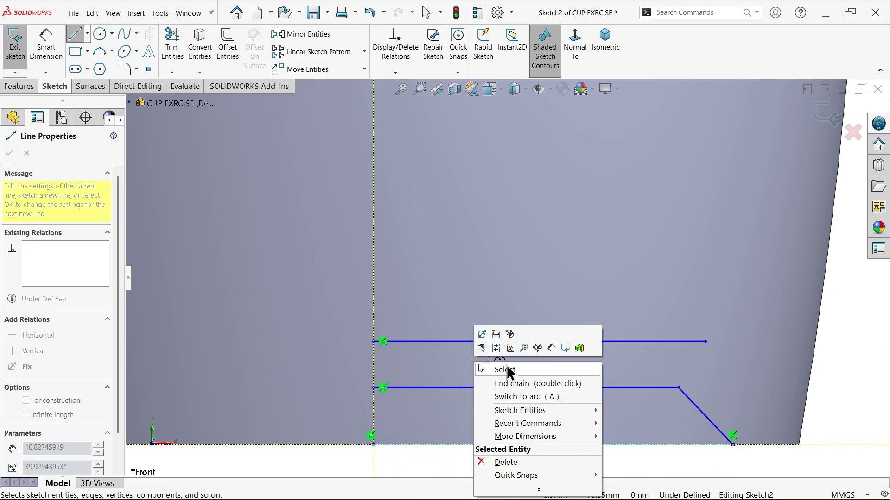
{"action": "left_click", "coordinate": [508, 369]}
{"action": "scroll", "coordinate": [560, 391], "scroll_direction": "up", "scroll_amount": 5}
{"action": "scroll", "coordinate": [533, 268], "scroll_direction": "up", "scroll_amount": 2}
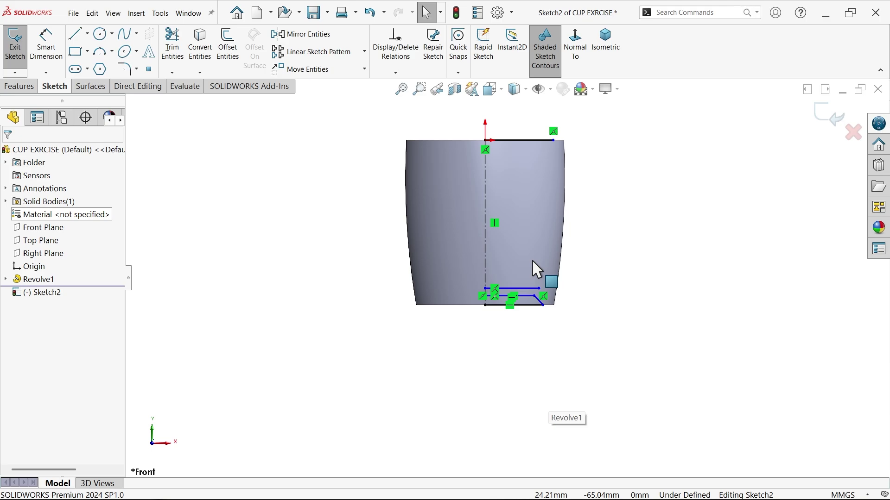
{"action": "scroll", "coordinate": [512, 189], "scroll_direction": "down", "scroll_amount": 2}
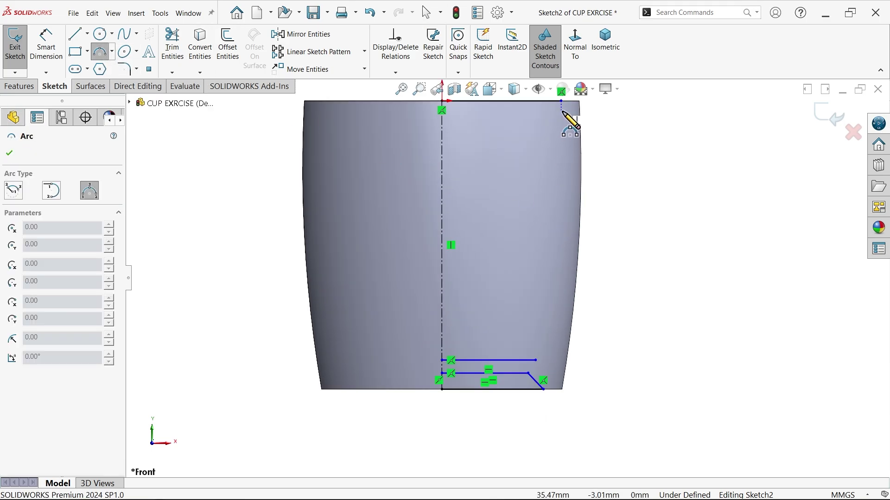
Draw a 3-point wall arc from the top-right corner down to the upper base line's end.
{"action": "left_click", "coordinate": [561, 103]}
{"action": "scroll", "coordinate": [566, 200], "scroll_direction": "down", "scroll_amount": 3}
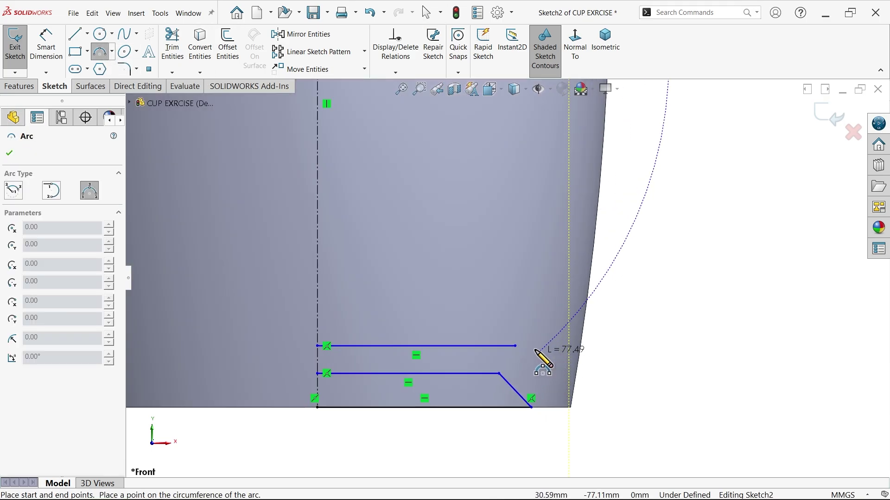
{"action": "left_click", "coordinate": [520, 346]}
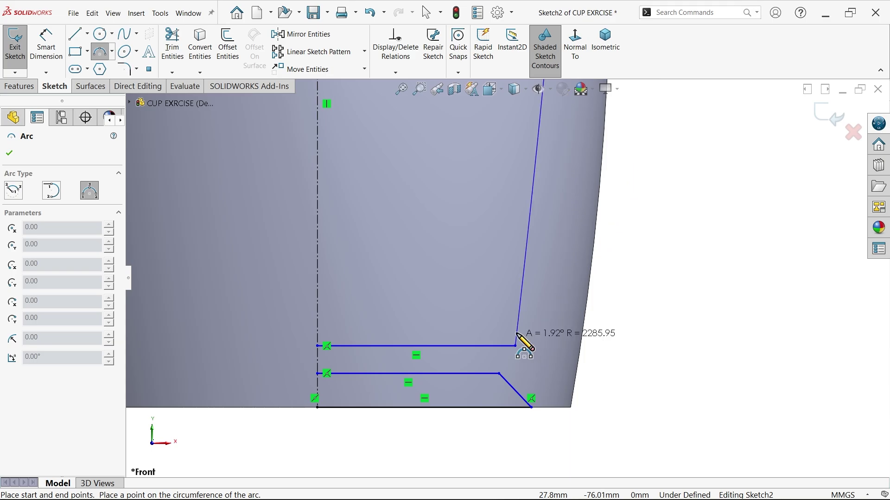
{"action": "scroll", "coordinate": [525, 323], "scroll_direction": "up", "scroll_amount": 2}
{"action": "left_click", "coordinate": [535, 209]}
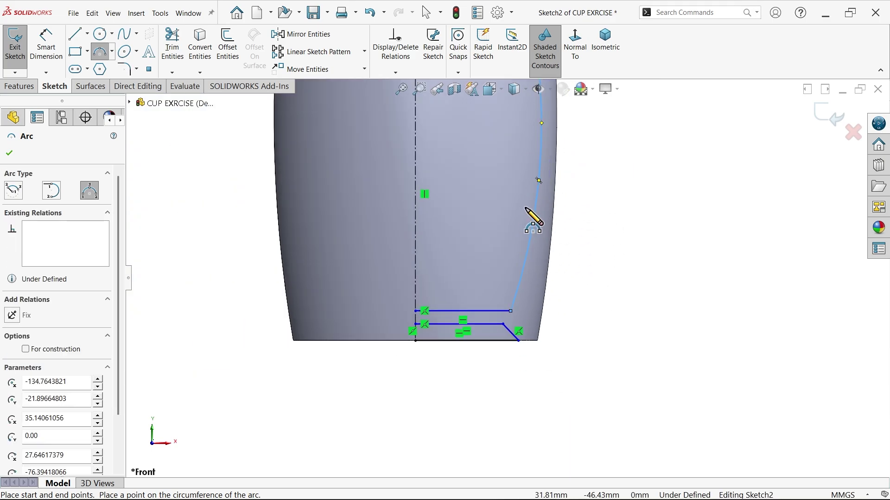
{"action": "scroll", "coordinate": [518, 195], "scroll_direction": "up", "scroll_amount": 3}
{"action": "scroll", "coordinate": [516, 193], "scroll_direction": "down", "scroll_amount": 3}
{"action": "right_click", "coordinate": [619, 204]}
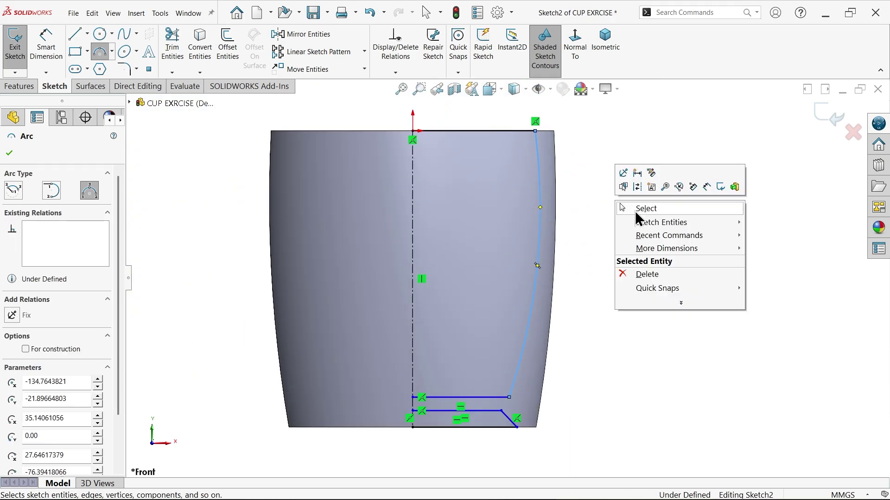
{"action": "left_click", "coordinate": [634, 211]}
Dimension the top diameter (76 mm), base width (58 mm) and wall arc radius (R300).
{"action": "left_click", "coordinate": [46, 46]}
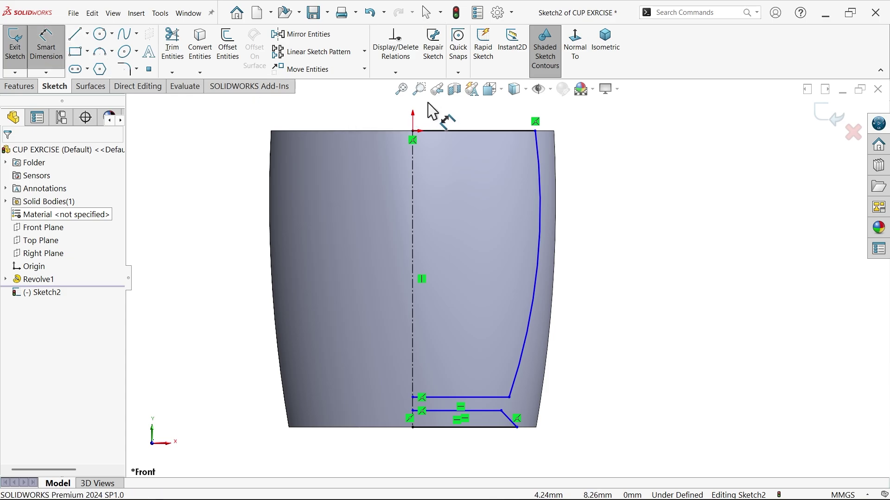
{"action": "scroll", "coordinate": [441, 115], "scroll_direction": "down", "scroll_amount": 2}
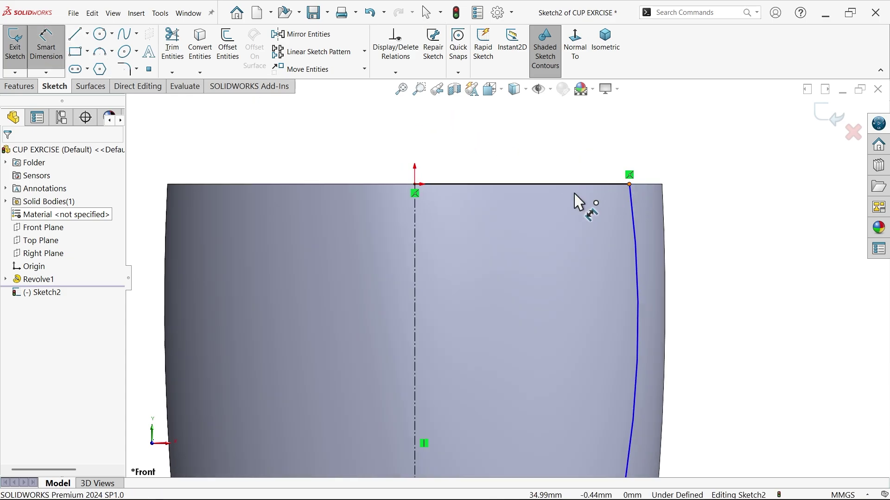
{"action": "left_click", "coordinate": [630, 184]}
{"action": "left_click", "coordinate": [416, 218]}
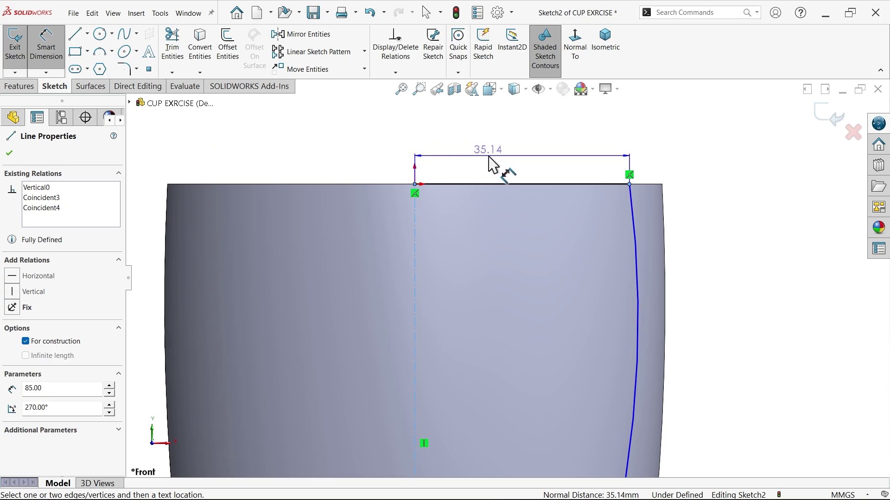
{"action": "left_click", "coordinate": [385, 136]}
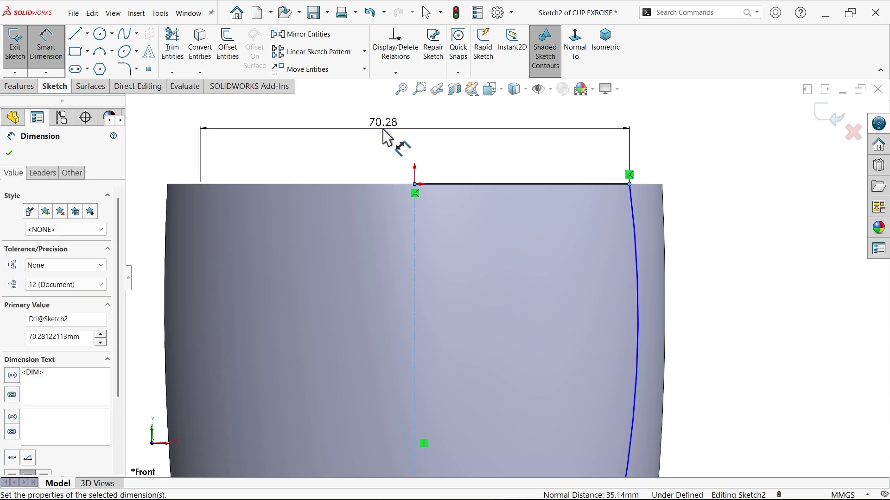
{"action": "type", "text": "76"}
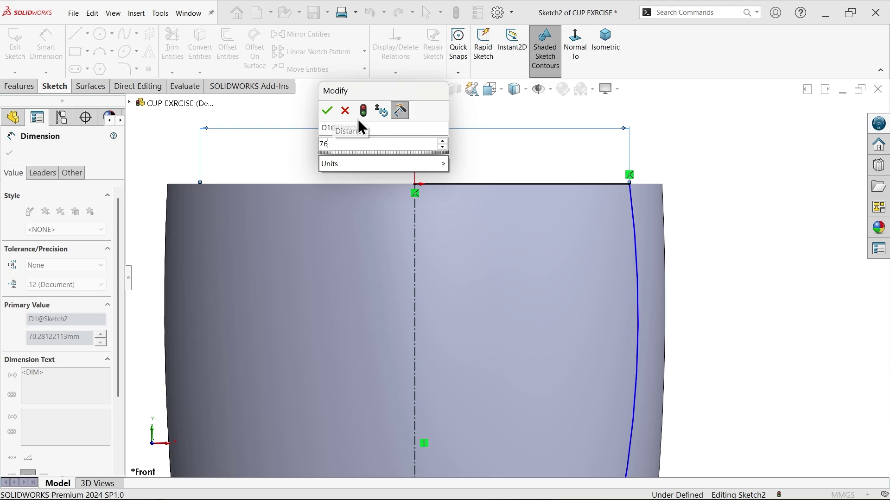
{"action": "left_click", "coordinate": [327, 110]}
{"action": "scroll", "coordinate": [508, 271], "scroll_direction": "up", "scroll_amount": 3}
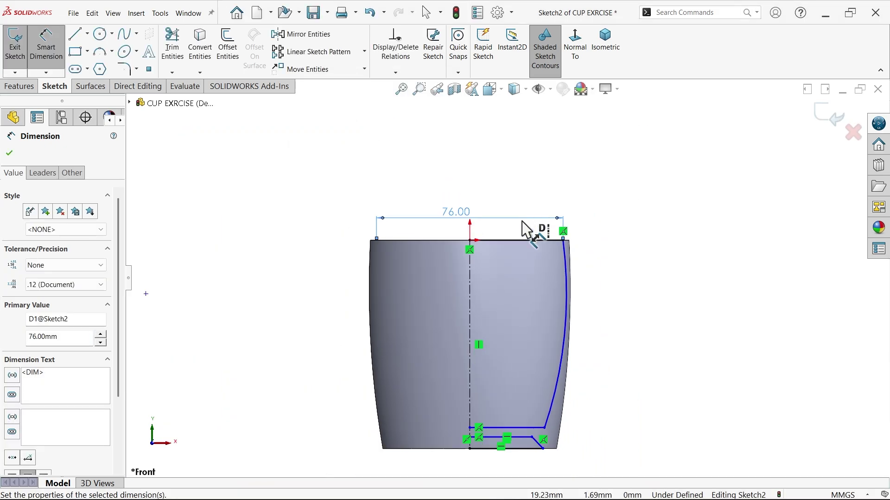
{"action": "scroll", "coordinate": [575, 378], "scroll_direction": "down", "scroll_amount": 3}
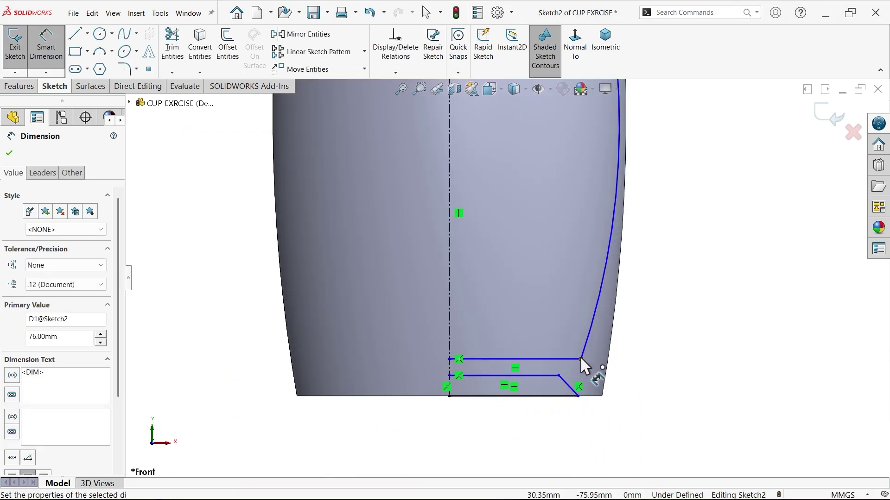
{"action": "left_click", "coordinate": [580, 357]}
{"action": "left_click", "coordinate": [521, 314]}
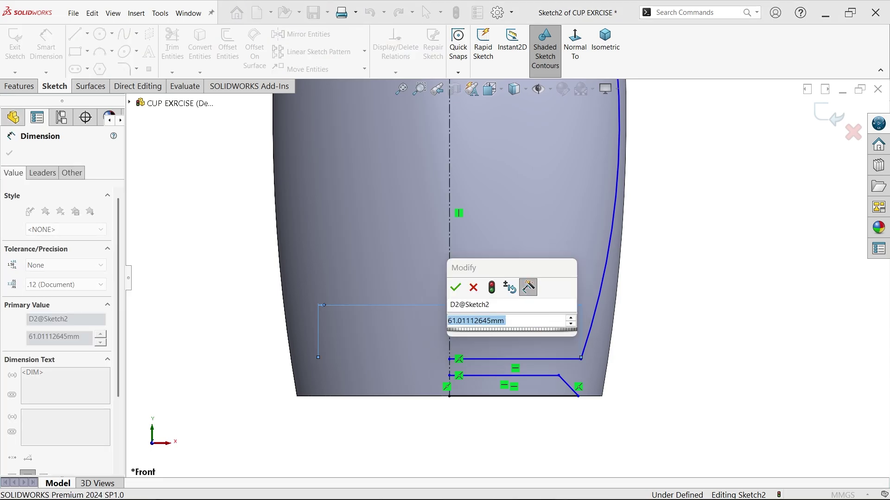
{"action": "type", "text": "58"}
{"action": "left_click", "coordinate": [456, 288]}
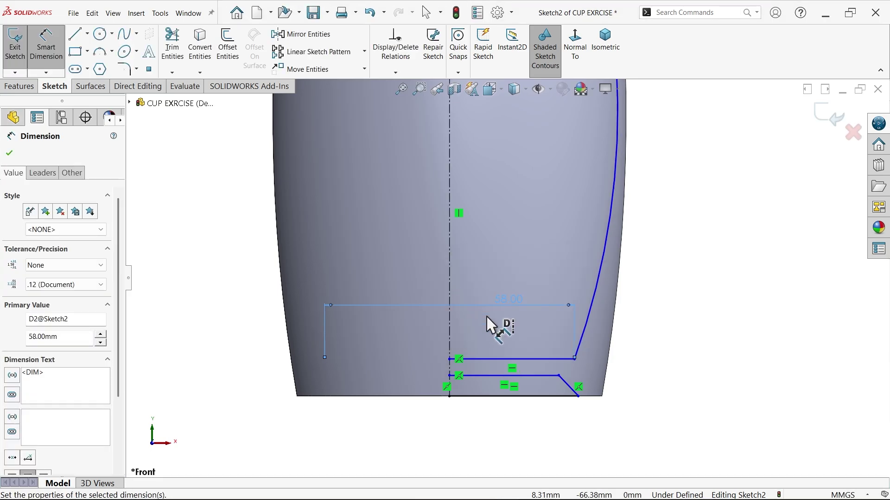
{"action": "left_click", "coordinate": [612, 220]}
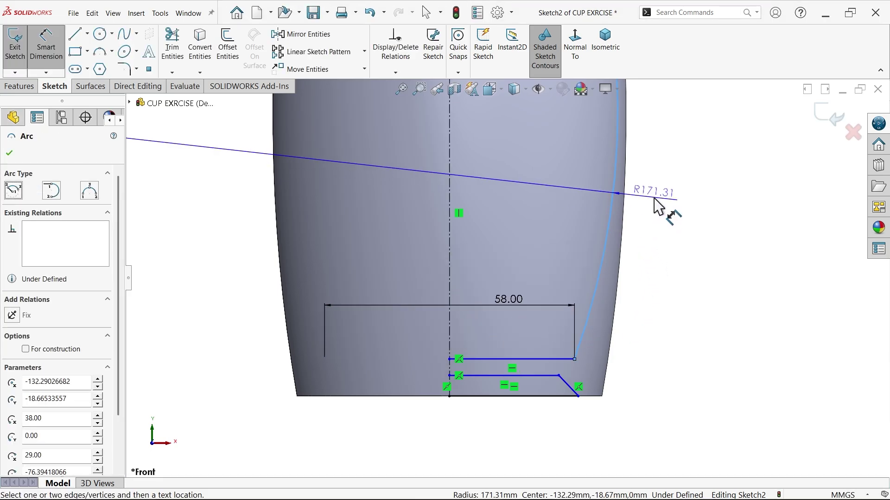
{"action": "left_click", "coordinate": [672, 189]}
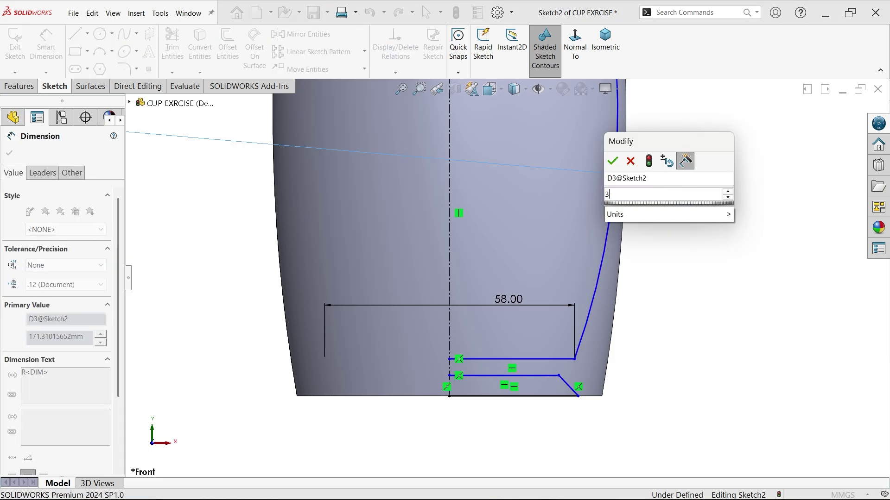
{"action": "left_click", "coordinate": [612, 162]}
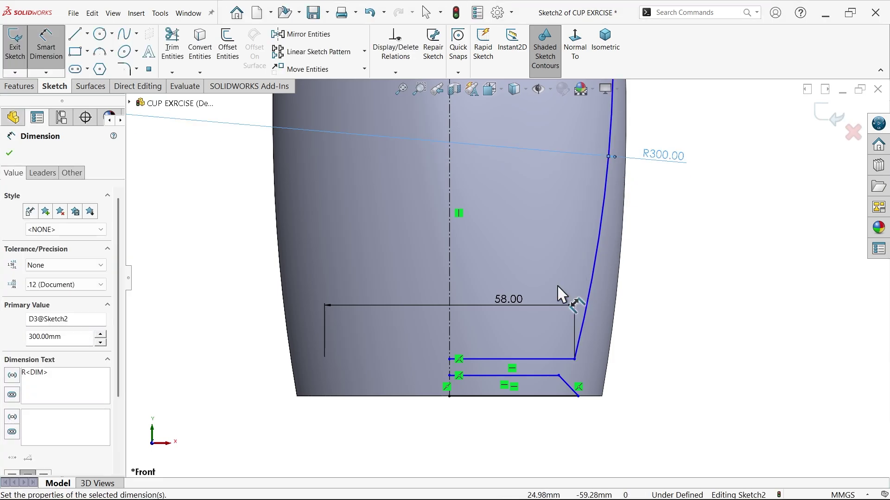
{"action": "scroll", "coordinate": [548, 322], "scroll_direction": "down", "scroll_amount": 2}
{"action": "scroll", "coordinate": [535, 342], "scroll_direction": "down", "scroll_amount": 2}
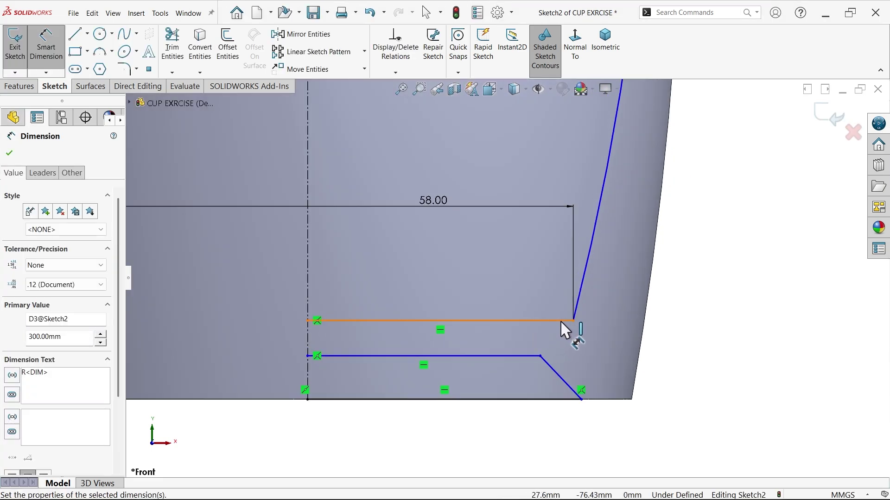
Add a 4.20 mm base step height and a 60 mm bottom diameter to the centerline.
{"action": "left_click", "coordinate": [569, 321]}
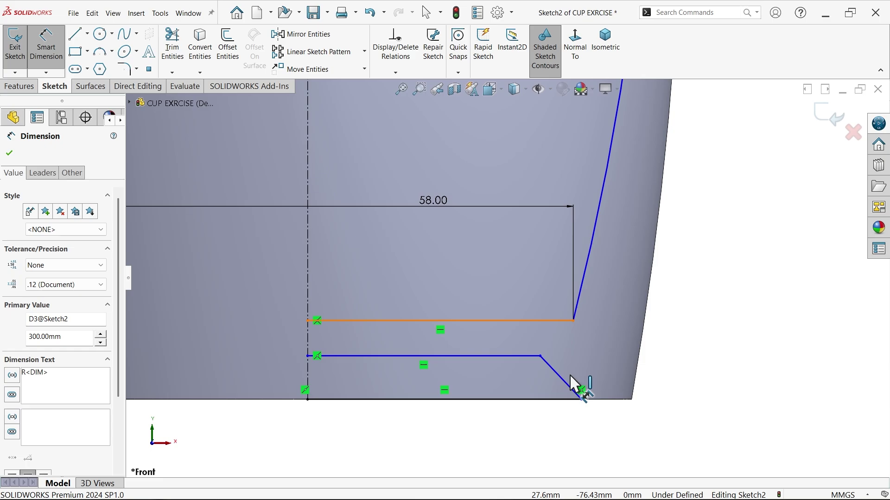
{"action": "left_click", "coordinate": [618, 401]}
{"action": "left_click", "coordinate": [692, 354]}
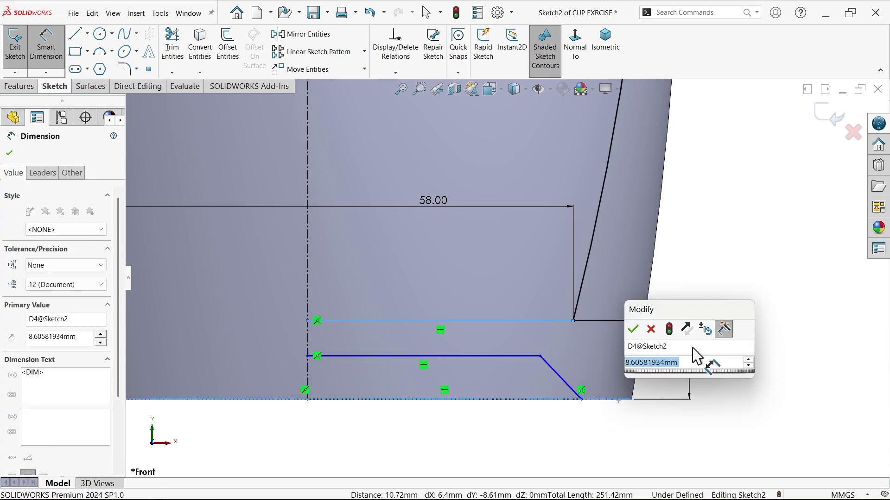
{"action": "type", "text": "2."}
{"action": "key", "text": "BackSpace"}
{"action": "key", "text": "BackSpace"}
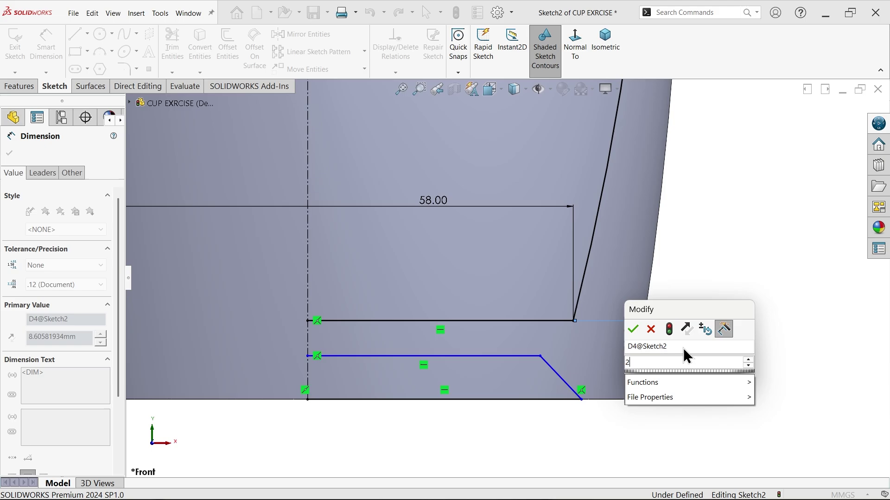
{"action": "type", "text": "4.2"}
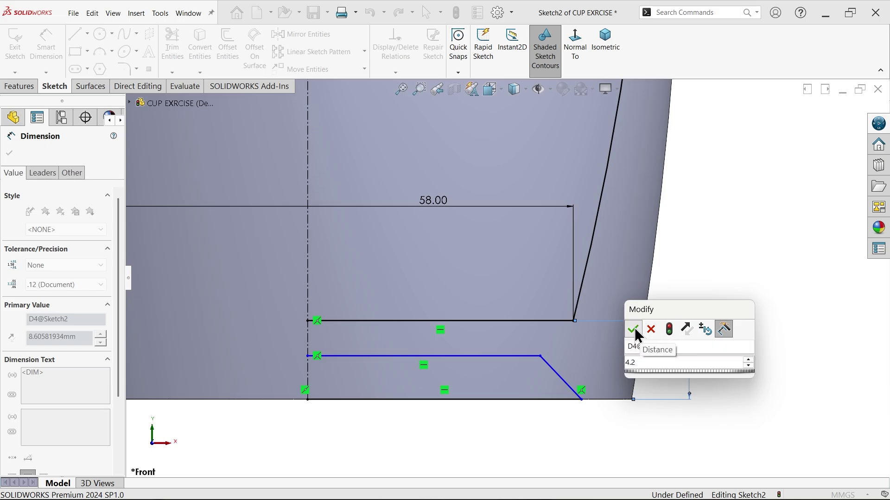
{"action": "left_click", "coordinate": [632, 329]}
{"action": "scroll", "coordinate": [505, 359], "scroll_direction": "up", "scroll_amount": 1}
{"action": "scroll", "coordinate": [505, 359], "scroll_direction": "down", "scroll_amount": 2}
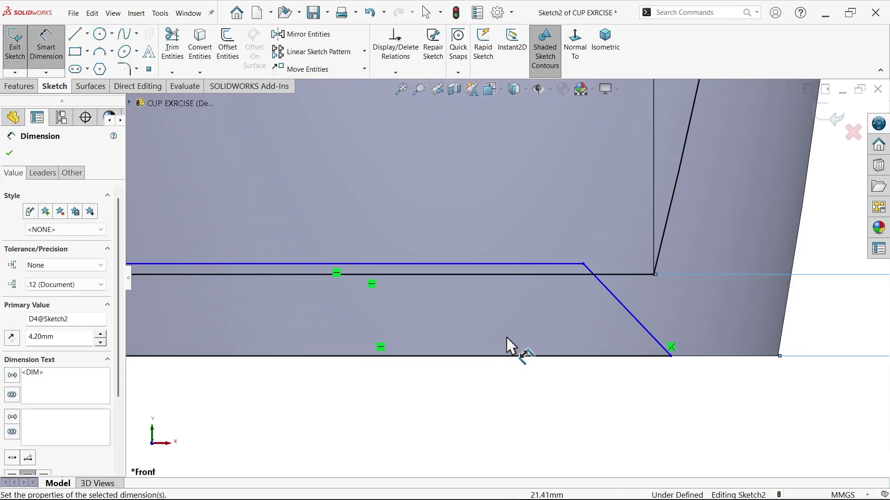
{"action": "scroll", "coordinate": [646, 363], "scroll_direction": "up", "scroll_amount": 1}
{"action": "scroll", "coordinate": [456, 338], "scroll_direction": "up", "scroll_amount": 1}
{"action": "scroll", "coordinate": [374, 312], "scroll_direction": "down", "scroll_amount": 2}
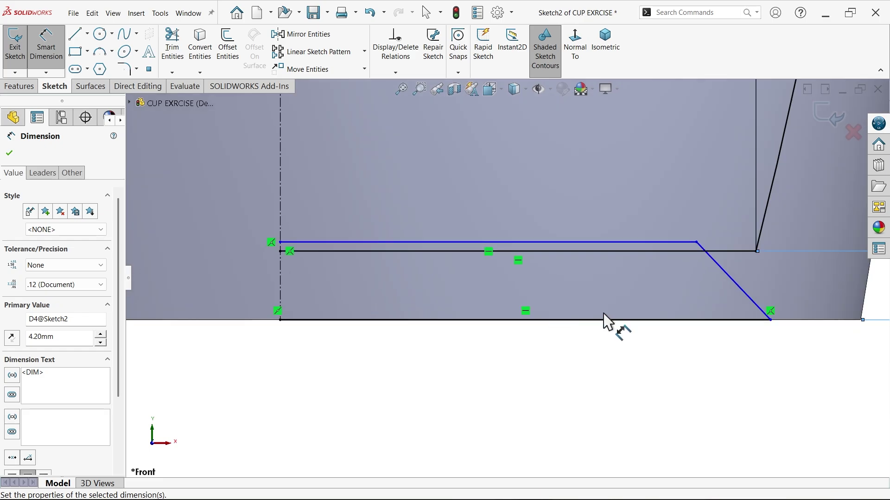
{"action": "left_click", "coordinate": [771, 321]}
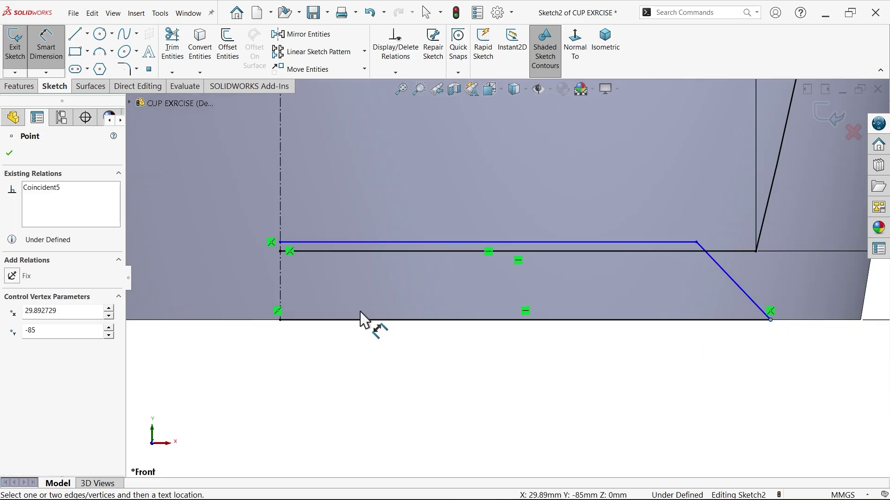
{"action": "left_click", "coordinate": [281, 287]}
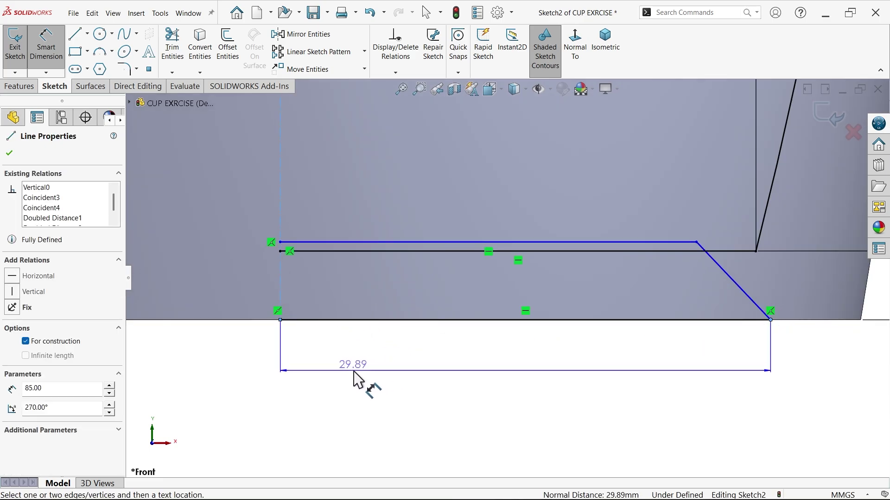
{"action": "scroll", "coordinate": [344, 368], "scroll_direction": "up", "scroll_amount": 2}
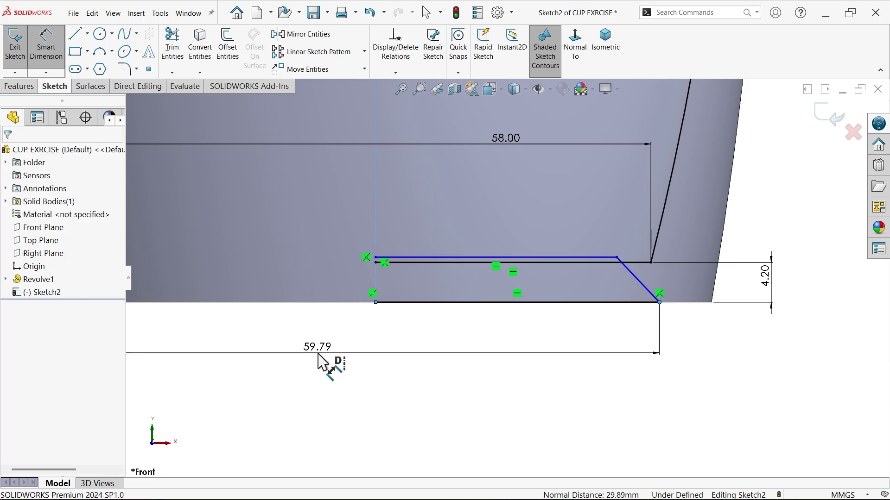
{"action": "left_click", "coordinate": [319, 358]}
{"action": "type", "text": "60"}
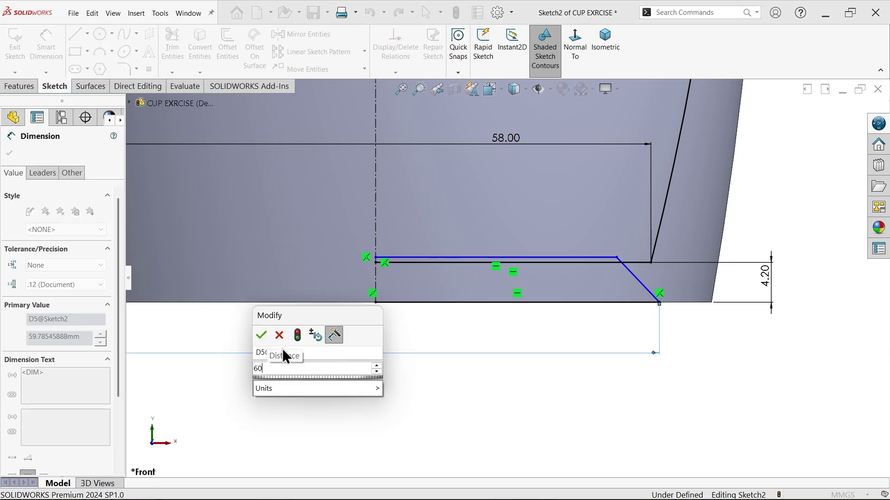
{"action": "left_click", "coordinate": [262, 341]}
{"action": "scroll", "coordinate": [615, 297], "scroll_direction": "down", "scroll_amount": 2}
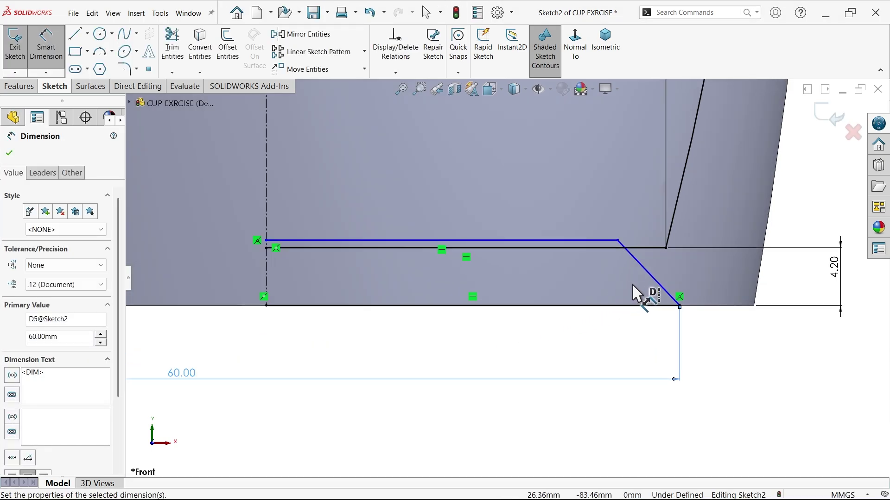
Dimension the slanted base line's angle as 75.6/2, giving 37.8°.
{"action": "left_click", "coordinate": [660, 294]}
{"action": "scroll", "coordinate": [528, 288], "scroll_direction": "up", "scroll_amount": 2}
{"action": "left_click", "coordinate": [390, 297]}
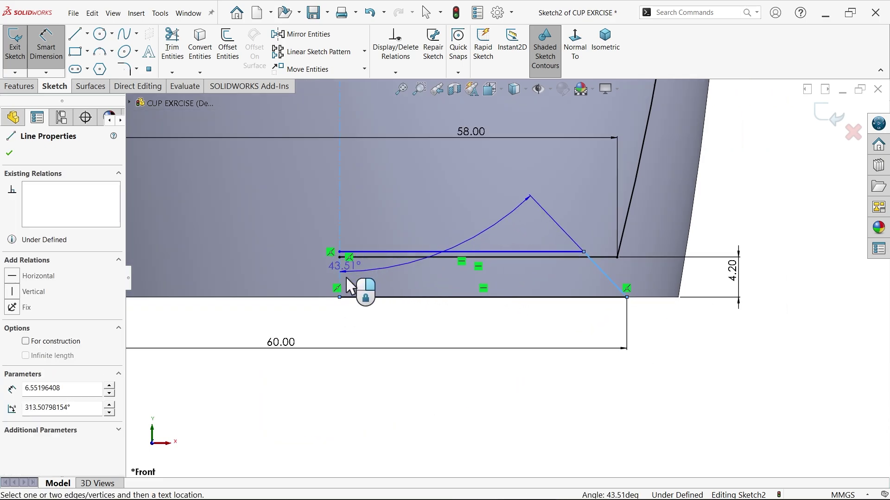
{"action": "scroll", "coordinate": [470, 372], "scroll_direction": "up", "scroll_amount": 1}
{"action": "left_click", "coordinate": [480, 393]}
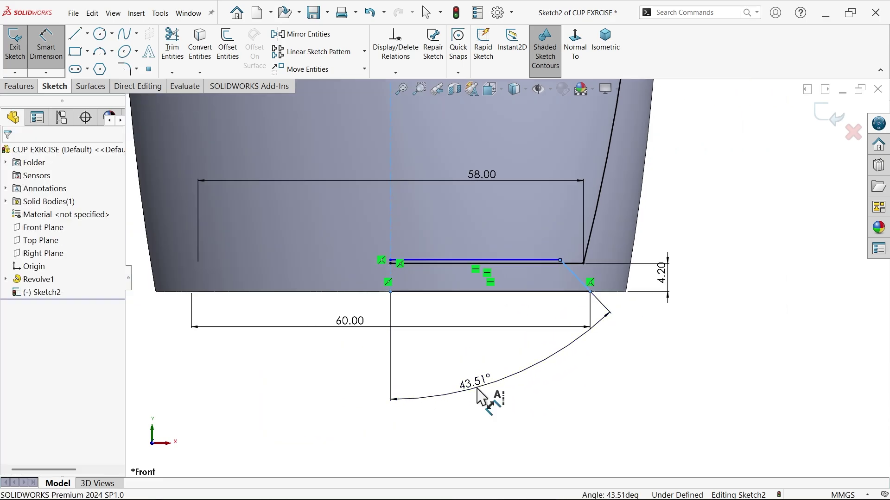
{"action": "type", "text": "70"}
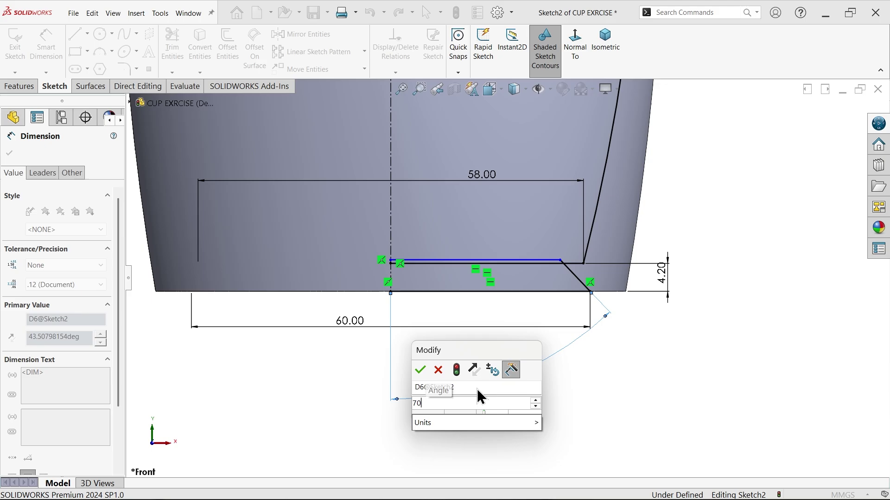
{"action": "type", "text": "."}
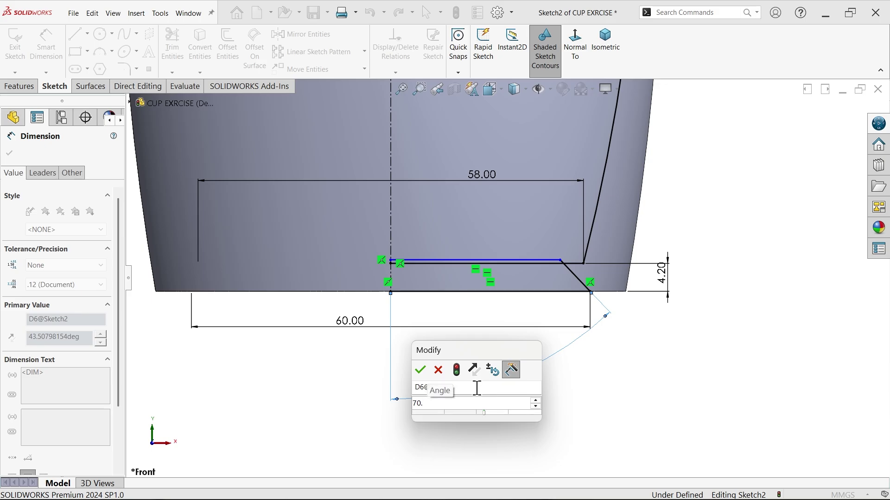
{"action": "key", "text": "BackSpace"}
{"action": "key", "text": "BackSpace"}
{"action": "type", "text": "."}
{"action": "type", "text": "6/2"}
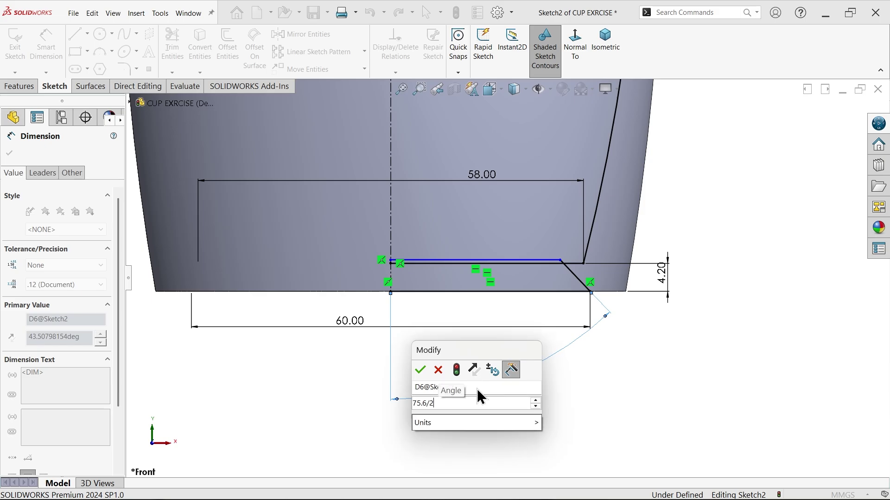
{"action": "key", "text": "Escape"}
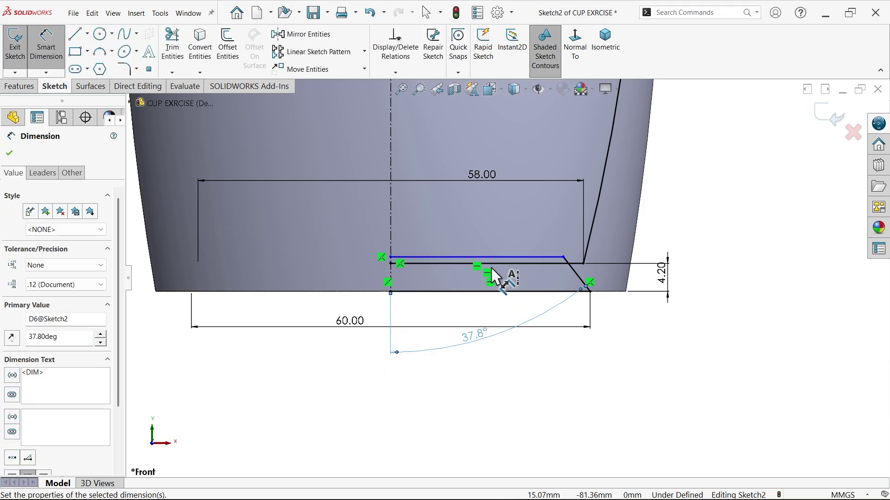
{"action": "scroll", "coordinate": [480, 269], "scroll_direction": "down", "scroll_amount": 3}
Drag the inner base line lower and dimension it 2.50 mm from the upper line.
{"action": "left_click", "coordinate": [9, 154]}
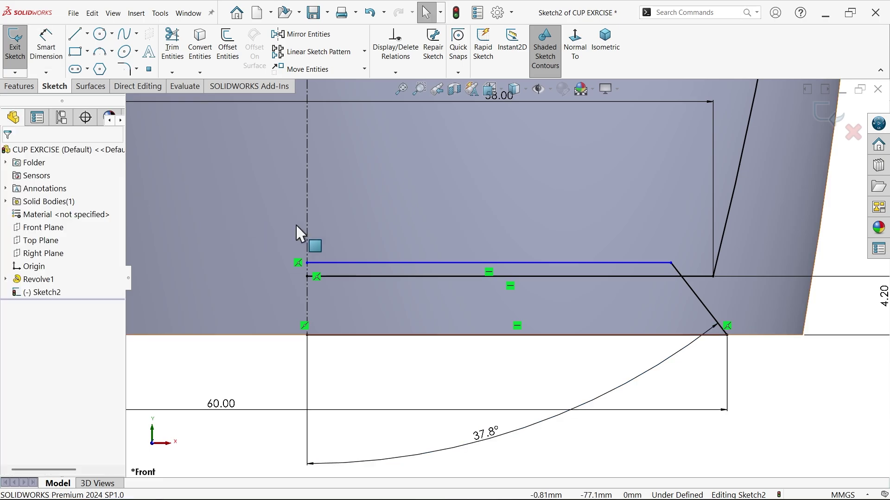
{"action": "left_click_drag", "start_coordinate": [513, 266], "coordinate": [526, 318]}
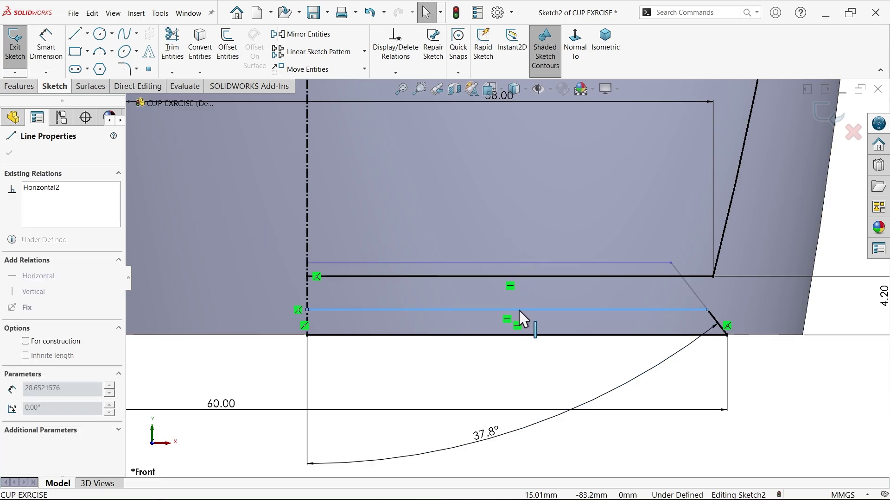
{"action": "left_click", "coordinate": [47, 50]}
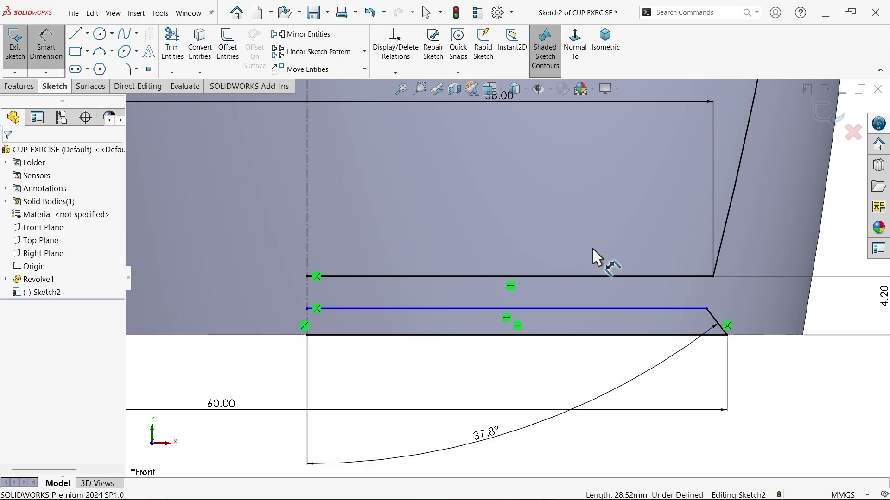
{"action": "left_click", "coordinate": [657, 278]}
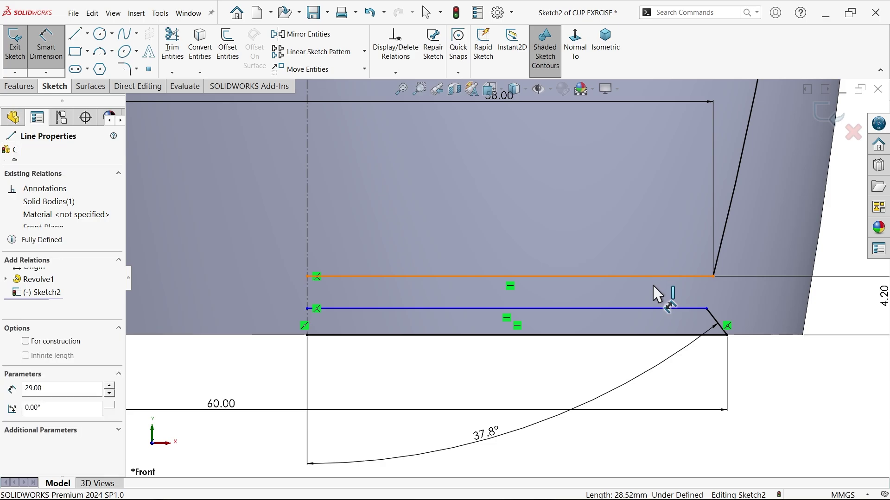
{"action": "left_click", "coordinate": [641, 308]}
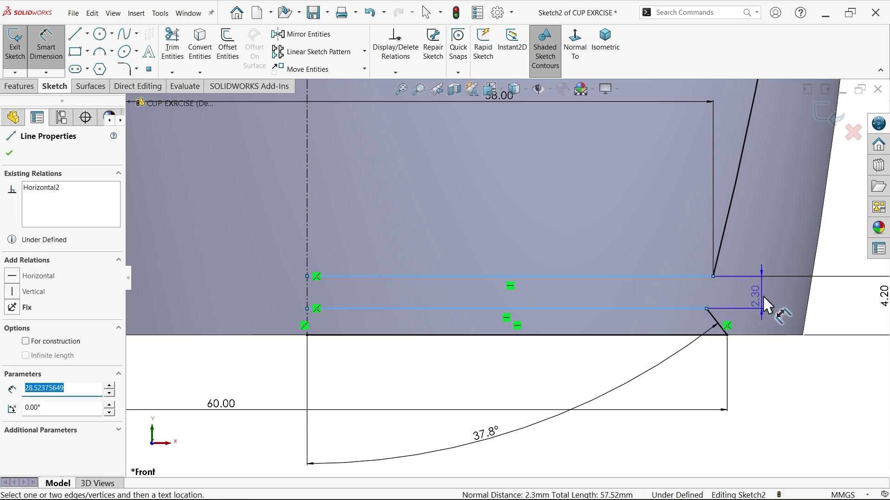
{"action": "scroll", "coordinate": [766, 297], "scroll_direction": "up", "scroll_amount": 3}
{"action": "scroll", "coordinate": [769, 304], "scroll_direction": "down", "scroll_amount": 2}
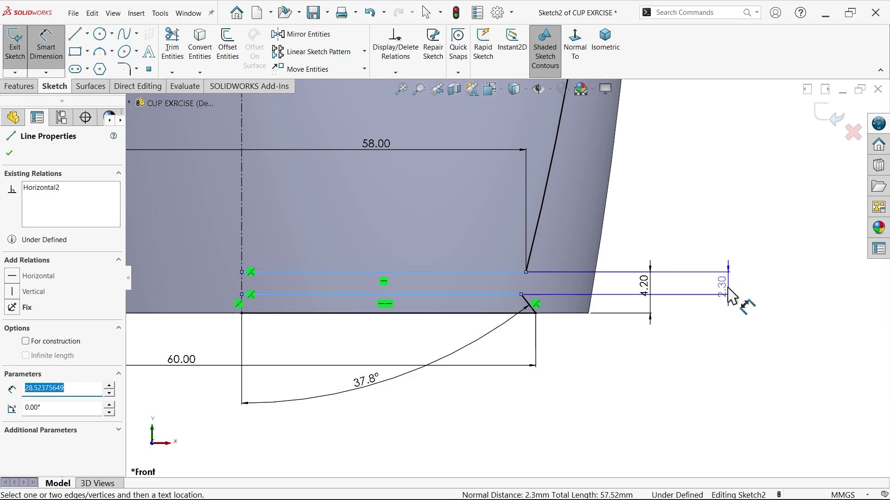
{"action": "scroll", "coordinate": [734, 298], "scroll_direction": "down", "scroll_amount": 2}
{"action": "left_click", "coordinate": [511, 280]}
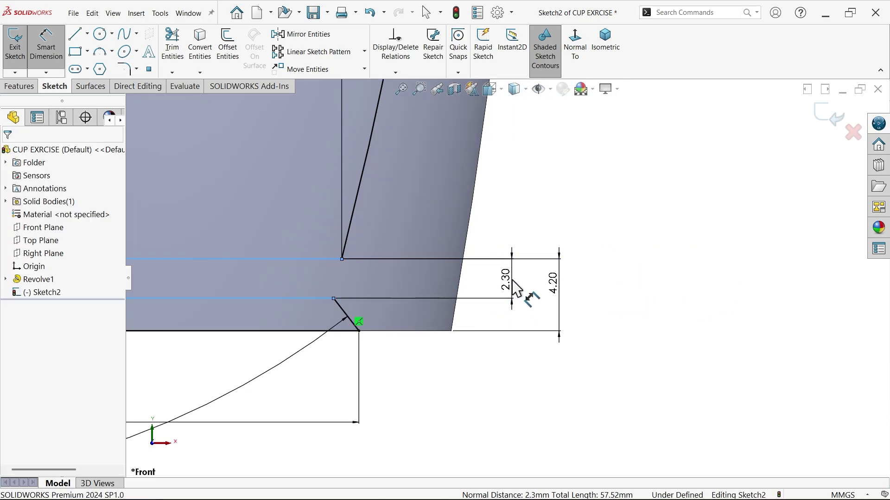
{"action": "type", "text": "2.5"}
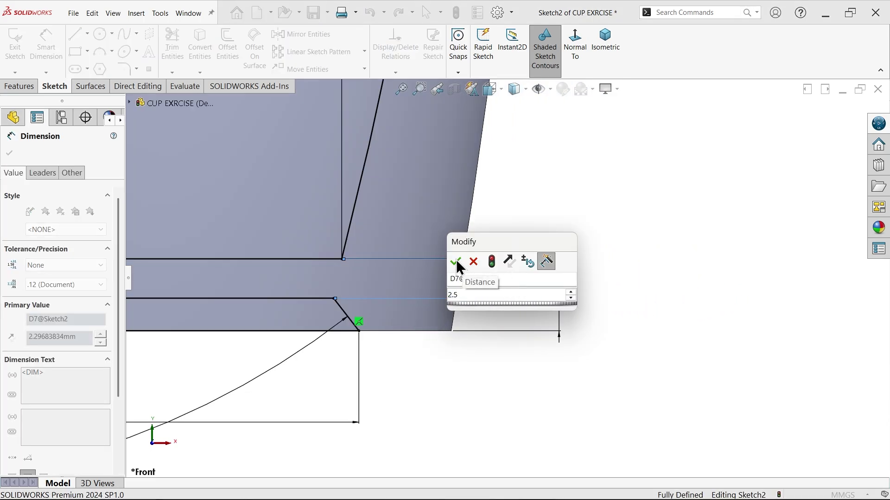
{"action": "left_click", "coordinate": [455, 262]}
{"action": "scroll", "coordinate": [415, 258], "scroll_direction": "up", "scroll_amount": 3}
{"action": "scroll", "coordinate": [418, 261], "scroll_direction": "up", "scroll_amount": 2}
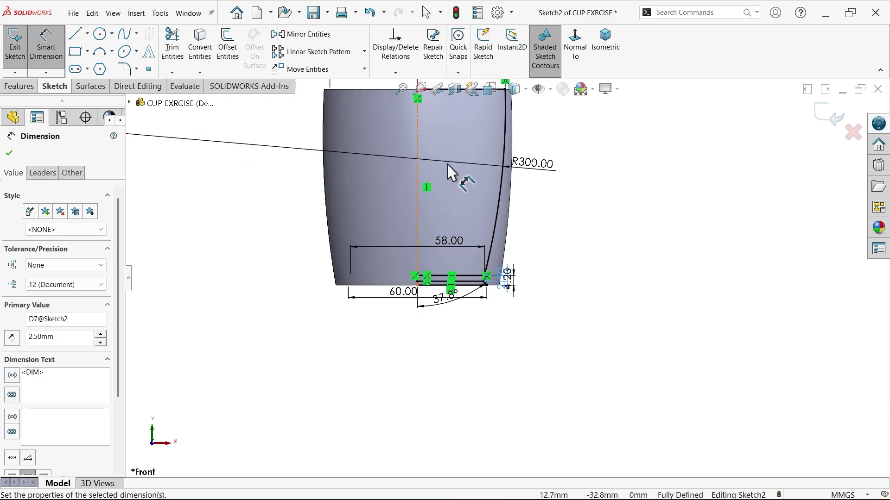
{"action": "scroll", "coordinate": [450, 140], "scroll_direction": "down", "scroll_amount": 1}
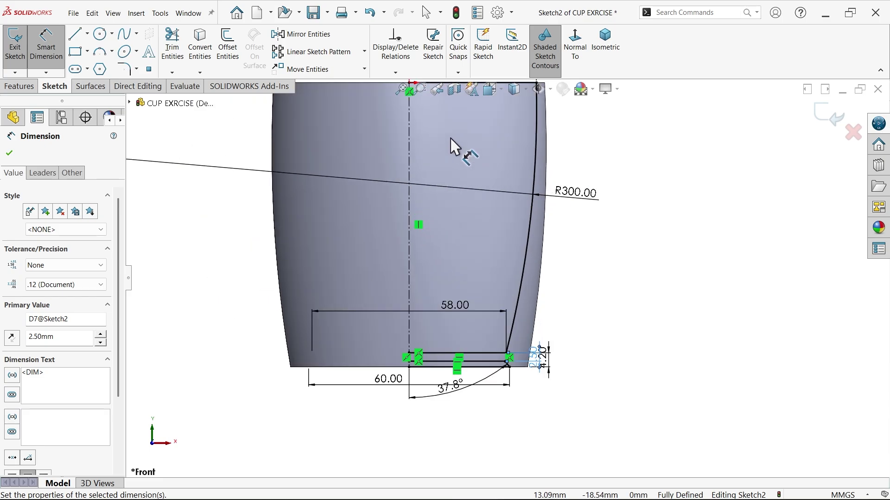
Revolve-cut Sketch2's two regions Blind 360° with Thin Feature turned off.
{"action": "left_click", "coordinate": [20, 86]}
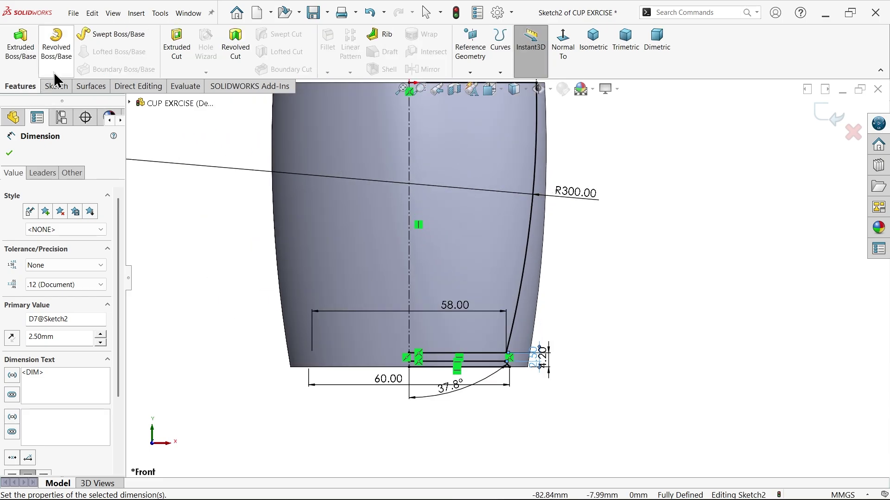
{"action": "left_click", "coordinate": [236, 49]}
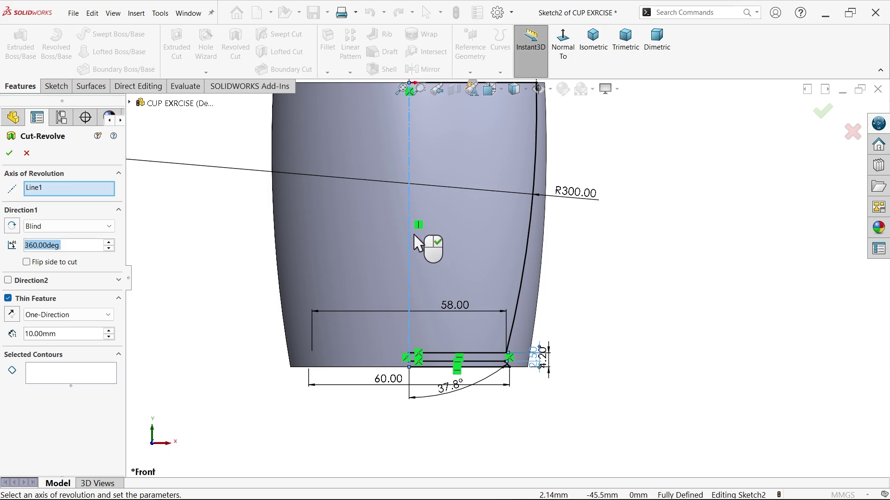
{"action": "left_click", "coordinate": [57, 384]}
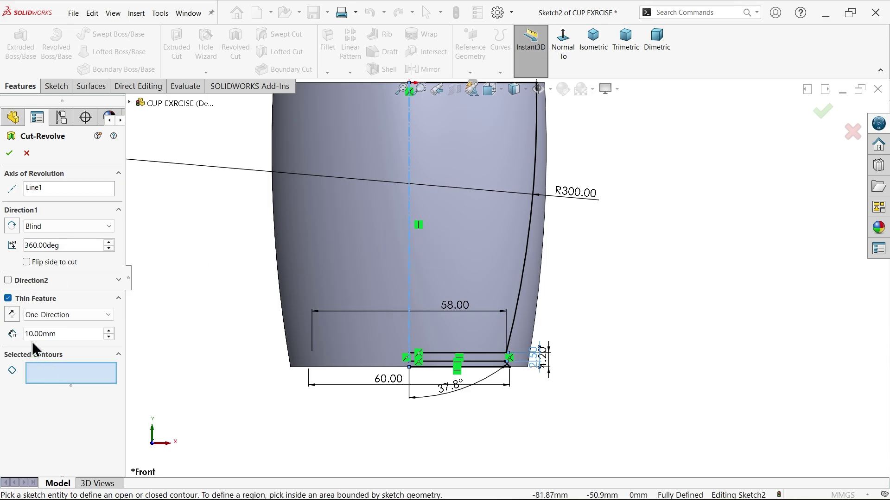
{"action": "left_click", "coordinate": [8, 300]}
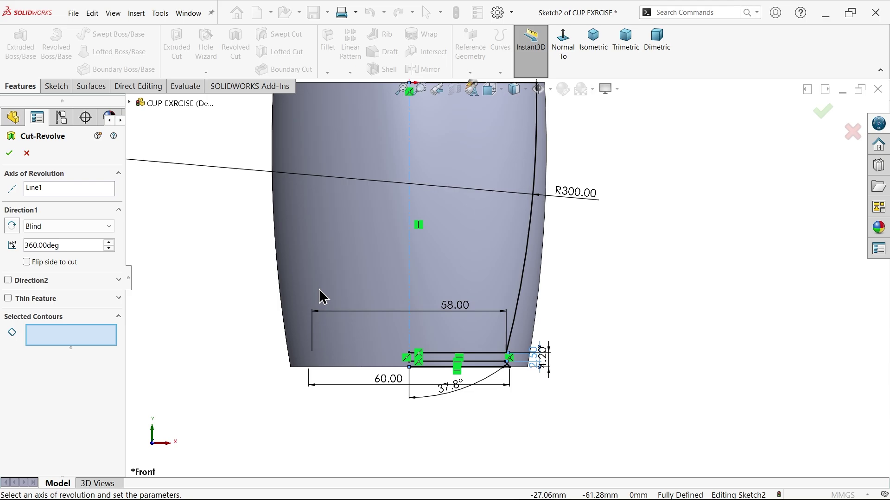
{"action": "scroll", "coordinate": [507, 279], "scroll_direction": "up", "scroll_amount": 2}
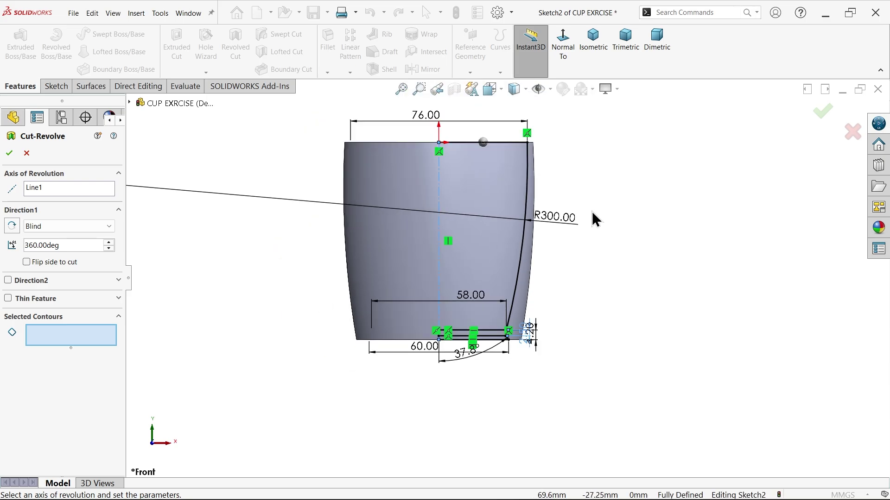
{"action": "left_click", "coordinate": [505, 259]}
{"action": "scroll", "coordinate": [482, 317], "scroll_direction": "down", "scroll_amount": 2}
{"action": "scroll", "coordinate": [482, 317], "scroll_direction": "down", "scroll_amount": 3}
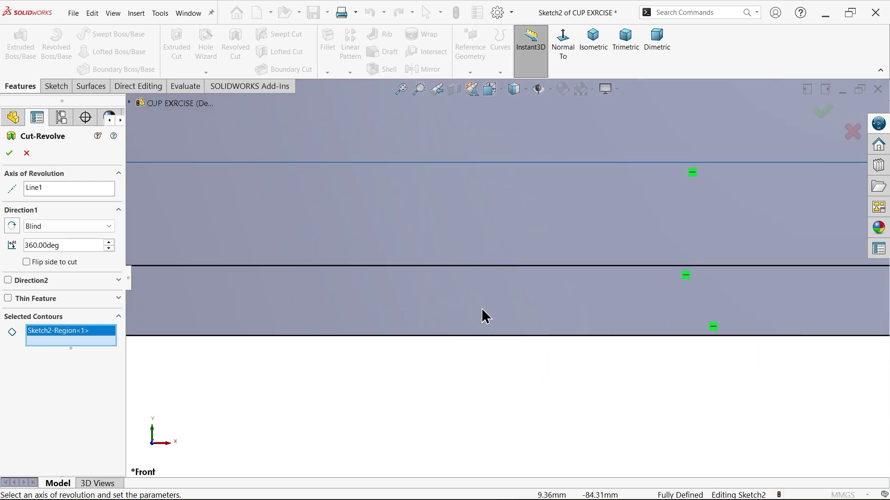
{"action": "left_click", "coordinate": [505, 306]}
{"action": "scroll", "coordinate": [473, 332], "scroll_direction": "up", "scroll_amount": 3}
{"action": "scroll", "coordinate": [458, 313], "scroll_direction": "up", "scroll_amount": 2}
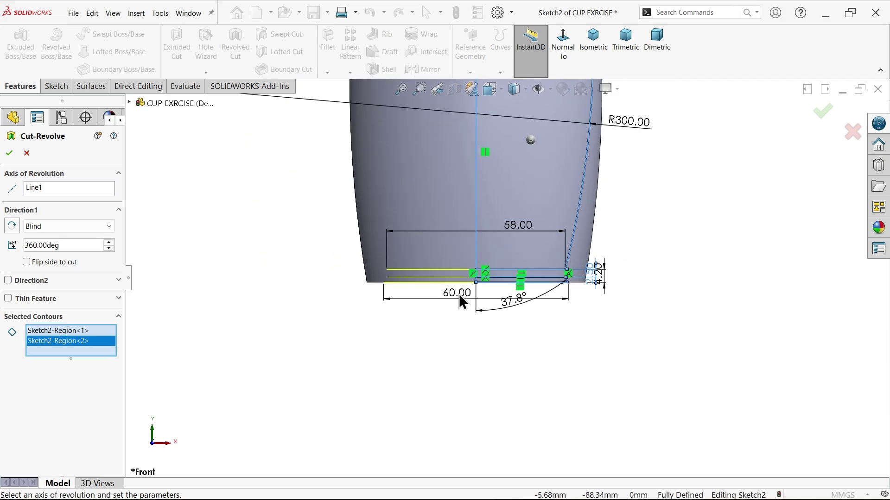
{"action": "scroll", "coordinate": [487, 279], "scroll_direction": "up", "scroll_amount": 2}
{"action": "middle_click_drag", "start_coordinate": [598, 197], "coordinate": [638, 196]}
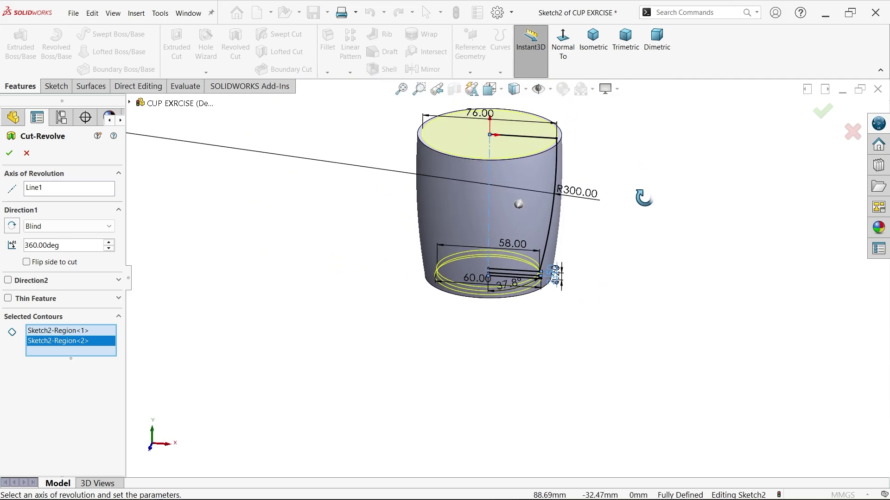
{"action": "scroll", "coordinate": [557, 225], "scroll_direction": "down", "scroll_amount": 2}
{"action": "scroll", "coordinate": [556, 225], "scroll_direction": "down", "scroll_amount": 1}
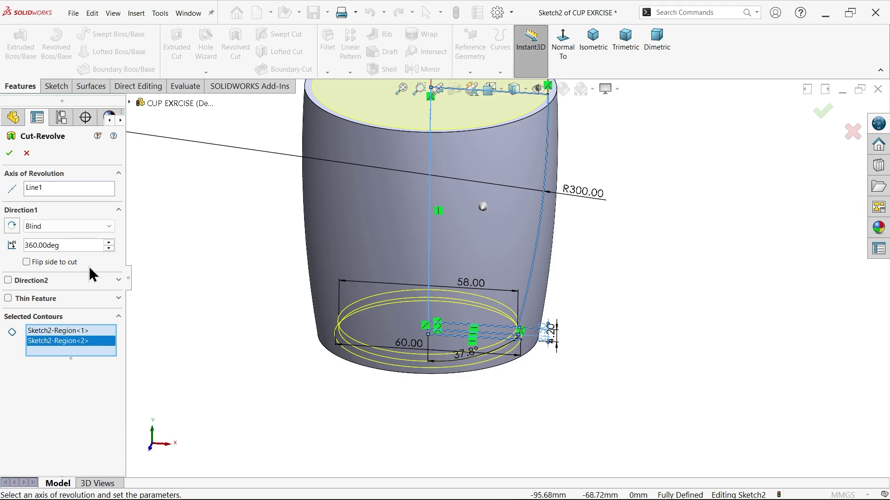
{"action": "double_click", "coordinate": [63, 246]}
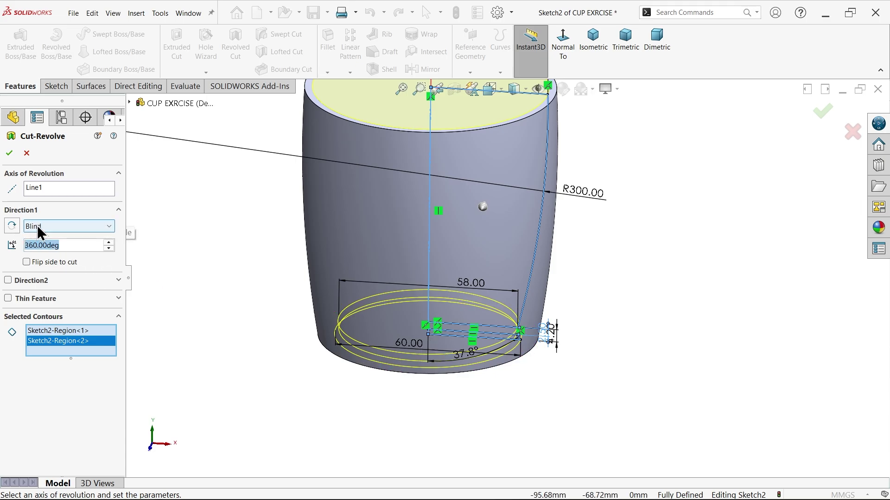
{"action": "left_click", "coordinate": [37, 229]}
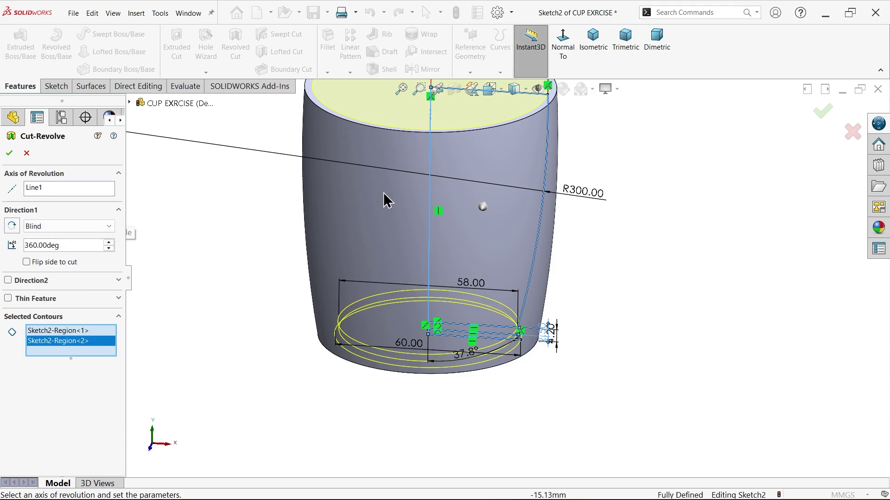
{"action": "left_click", "coordinate": [8, 153]}
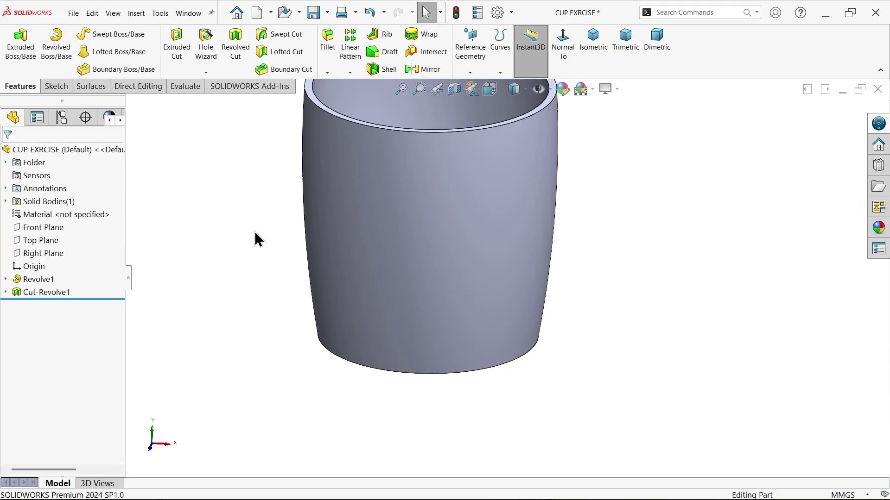
Section the cup through the Front Plane and orbit to inspect its walls and base.
{"action": "key", "text": "f"}
{"action": "left_click", "coordinate": [59, 228]}
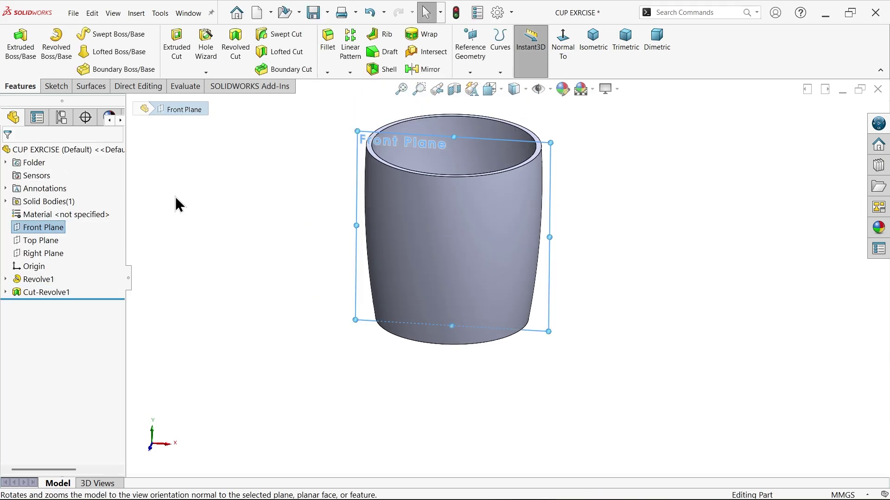
{"action": "left_click", "coordinate": [454, 91]}
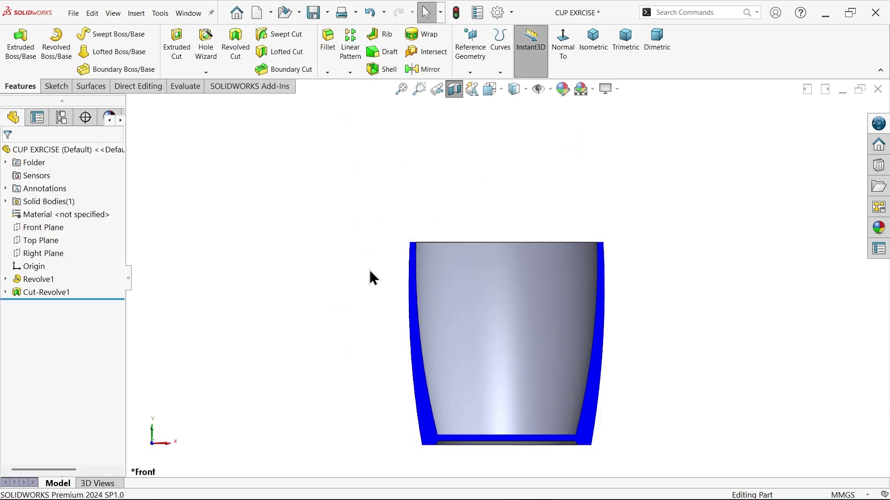
{"action": "scroll", "coordinate": [521, 354], "scroll_direction": "up", "scroll_amount": 1}
{"action": "scroll", "coordinate": [524, 375], "scroll_direction": "down", "scroll_amount": 5}
{"action": "scroll", "coordinate": [556, 437], "scroll_direction": "down", "scroll_amount": 5}
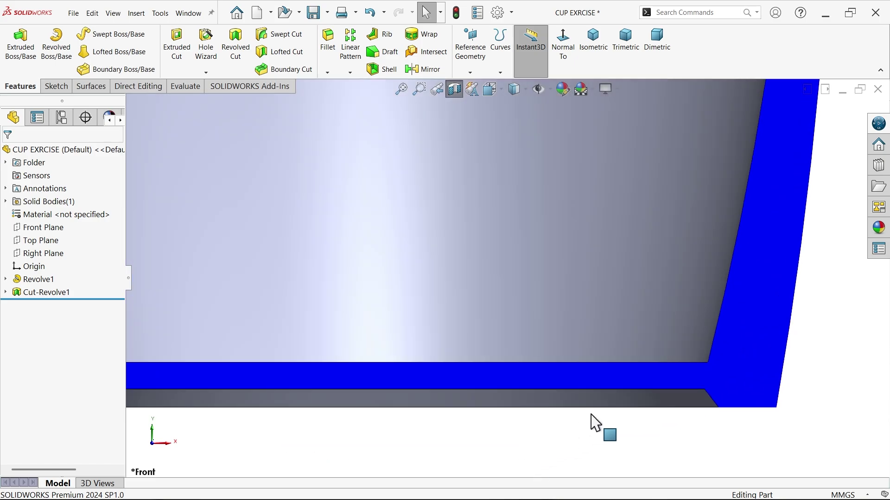
{"action": "scroll", "coordinate": [640, 369], "scroll_direction": "up", "scroll_amount": 3}
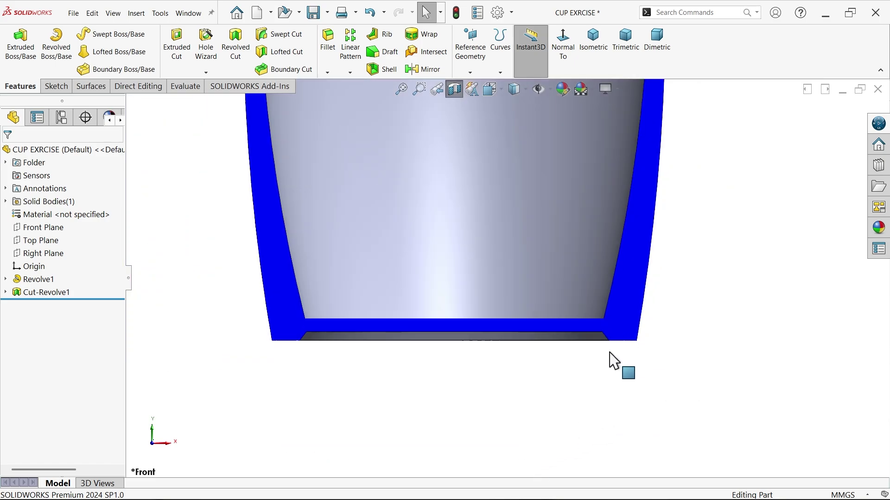
{"action": "mouse_move", "coordinate": [609, 357]}
{"action": "middle_mouse_down"}
{"action": "mouse_move", "coordinate": [555, 418]}
{"action": "mouse_move", "coordinate": [551, 437]}
{"action": "middle_mouse_up"}
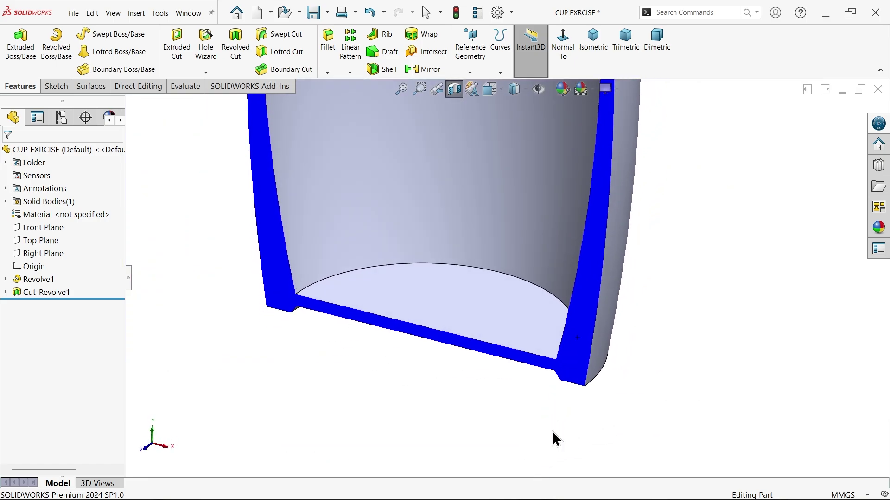
{"action": "scroll", "coordinate": [468, 434], "scroll_direction": "up", "scroll_amount": 3}
{"action": "scroll", "coordinate": [504, 201], "scroll_direction": "down", "scroll_amount": 1}
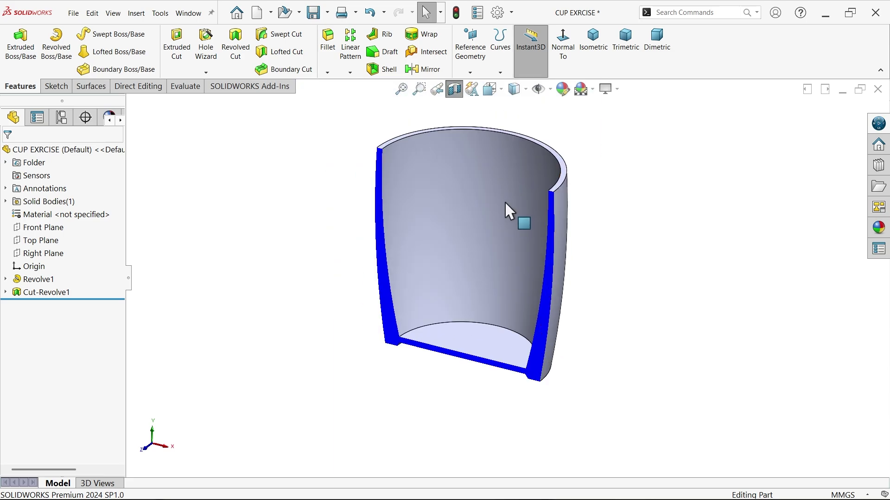
{"action": "scroll", "coordinate": [500, 223], "scroll_direction": "down", "scroll_amount": 1}
{"action": "scroll", "coordinate": [496, 221], "scroll_direction": "down", "scroll_amount": 1}
Inspect Section A-A's R1 and R2 base fillets in the drawing, then close it.
{"action": "key", "text": "alt+Tab"}
{"action": "scroll", "coordinate": [490, 237], "scroll_direction": "down", "scroll_amount": 1}
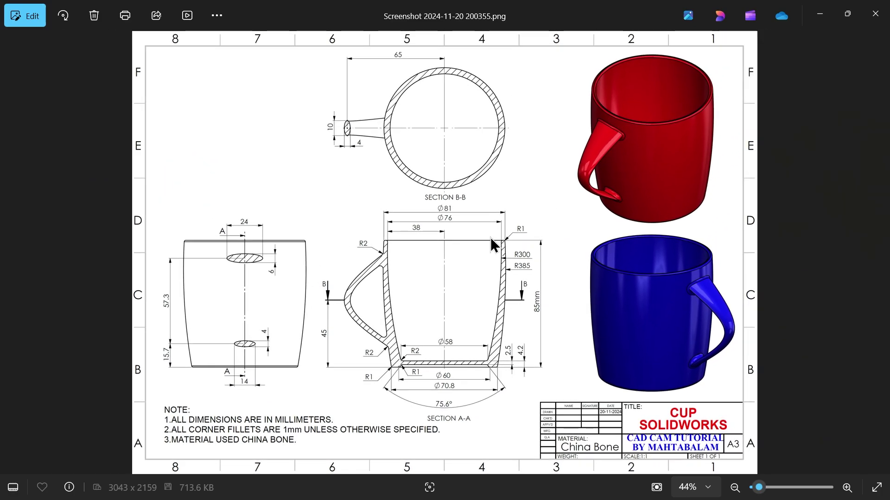
{"action": "scroll", "coordinate": [473, 266], "scroll_direction": "up", "scroll_amount": 3}
{"action": "scroll", "coordinate": [451, 261], "scroll_direction": "up", "scroll_amount": 2}
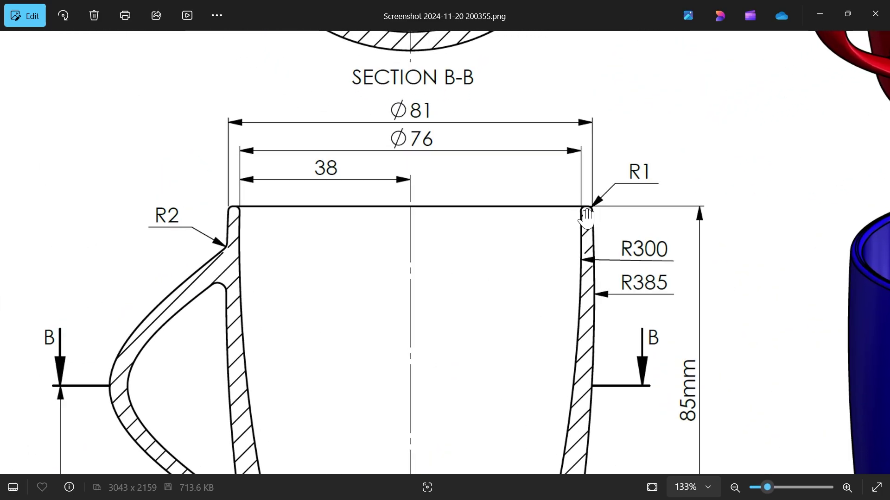
{"action": "left_click_drag", "start_coordinate": [519, 327], "coordinate": [526, 129]}
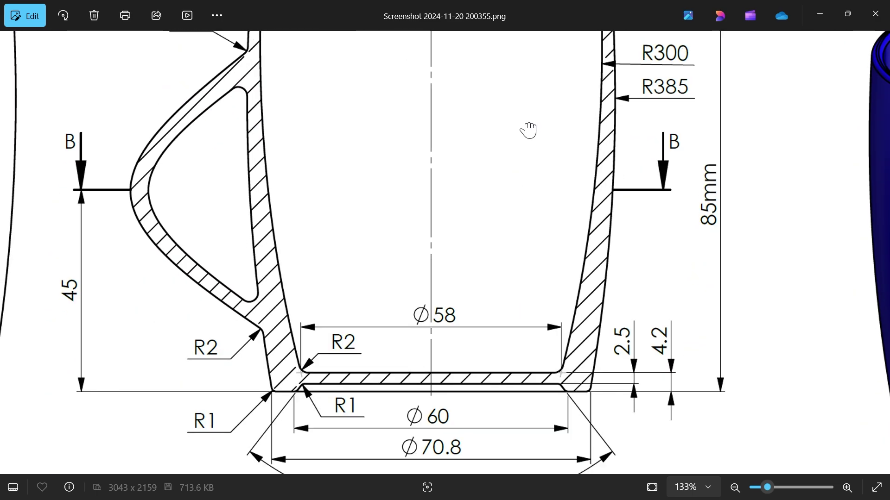
{"action": "left_click_drag", "start_coordinate": [499, 312], "coordinate": [479, 254]}
{"action": "scroll", "coordinate": [385, 252], "scroll_direction": "up", "scroll_amount": 2}
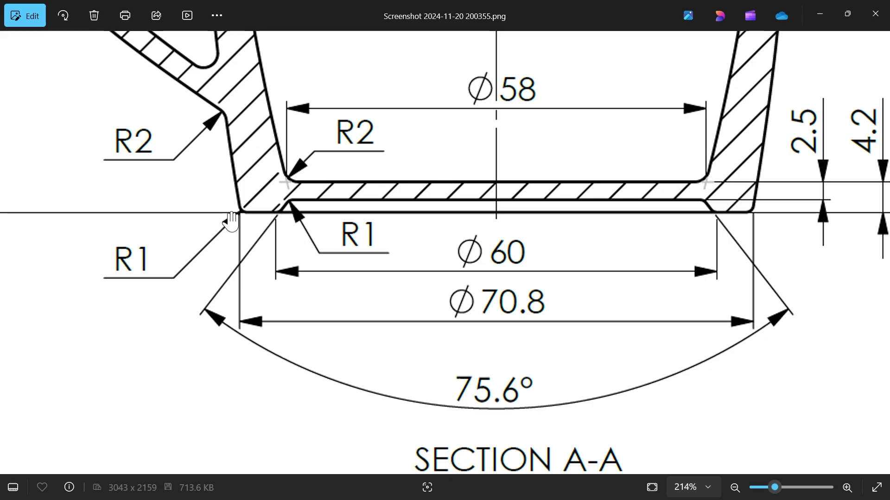
{"action": "left_click", "coordinate": [826, 19]}
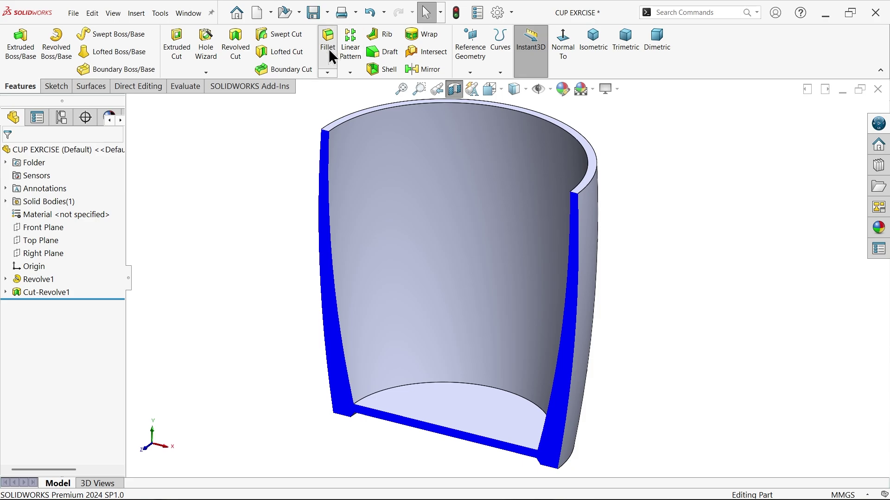
Apply a 1 mm multi-radius fillet to the two rim edges and four bottom edges.
{"action": "key", "text": "f"}
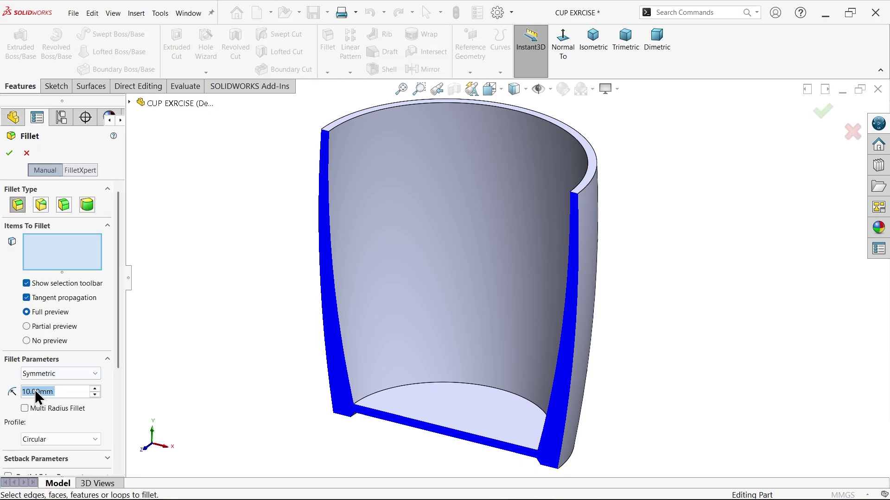
{"action": "type", "text": "1"}
{"action": "left_click", "coordinate": [28, 408]}
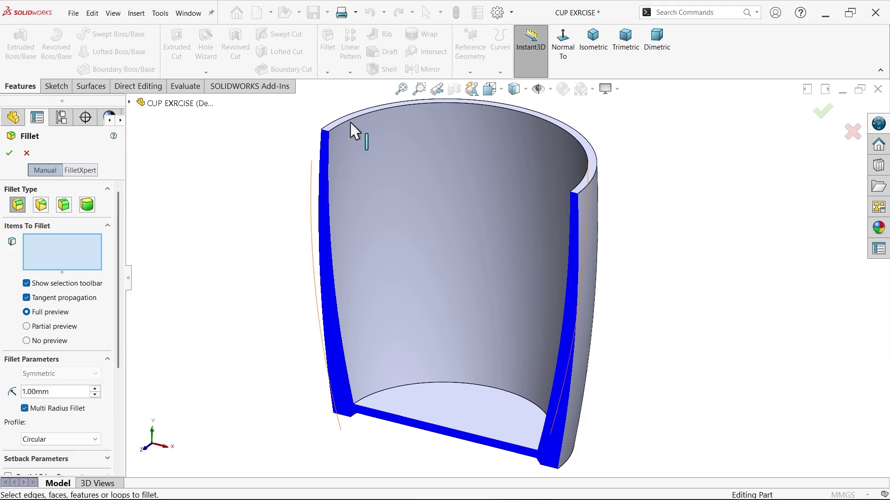
{"action": "scroll", "coordinate": [354, 131], "scroll_direction": "down", "scroll_amount": 4}
{"action": "left_click", "coordinate": [345, 198]}
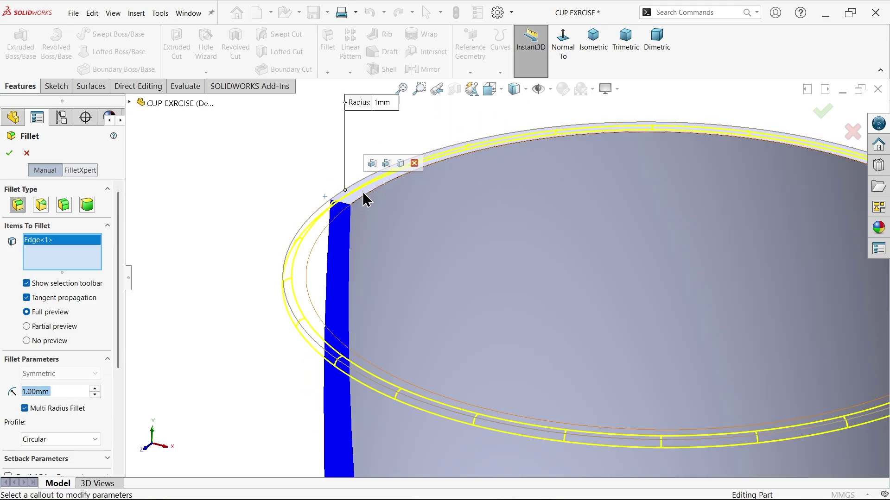
{"action": "left_click", "coordinate": [381, 202]}
{"action": "scroll", "coordinate": [407, 254], "scroll_direction": "up", "scroll_amount": 3}
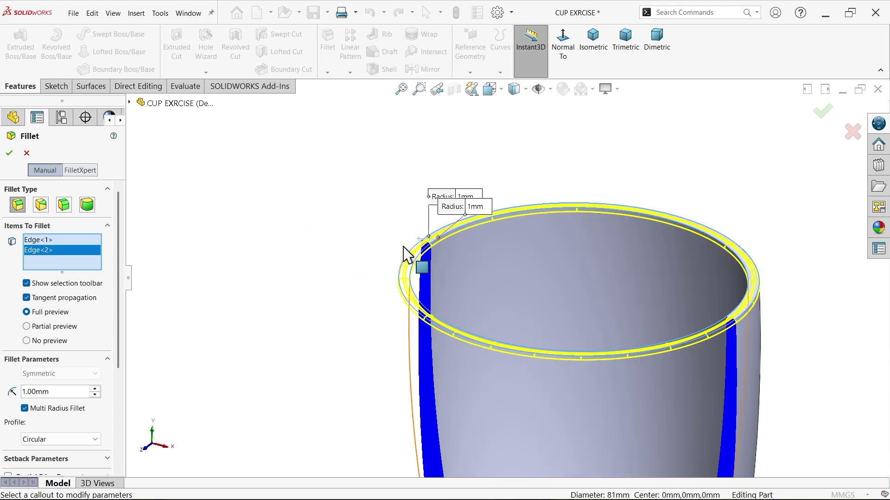
{"action": "scroll", "coordinate": [504, 339], "scroll_direction": "up", "scroll_amount": 2}
{"action": "scroll", "coordinate": [507, 397], "scroll_direction": "down", "scroll_amount": 2}
{"action": "scroll", "coordinate": [486, 369], "scroll_direction": "down", "scroll_amount": 2}
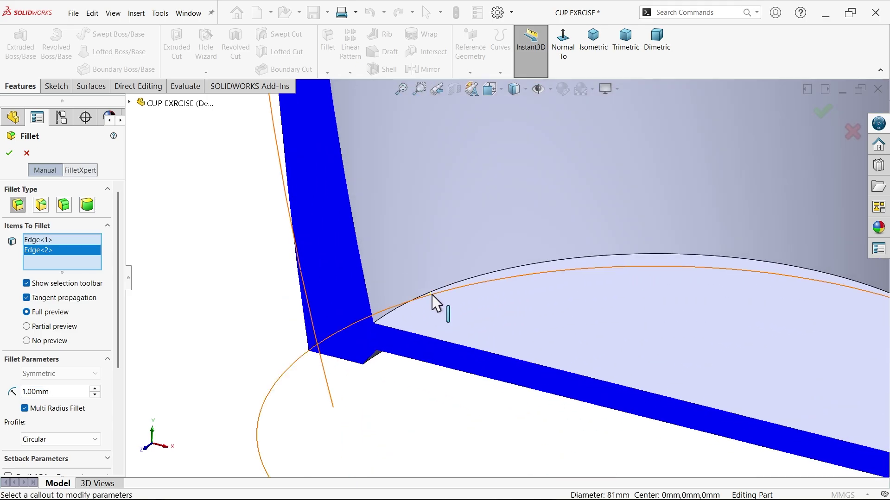
{"action": "left_click", "coordinate": [448, 298]}
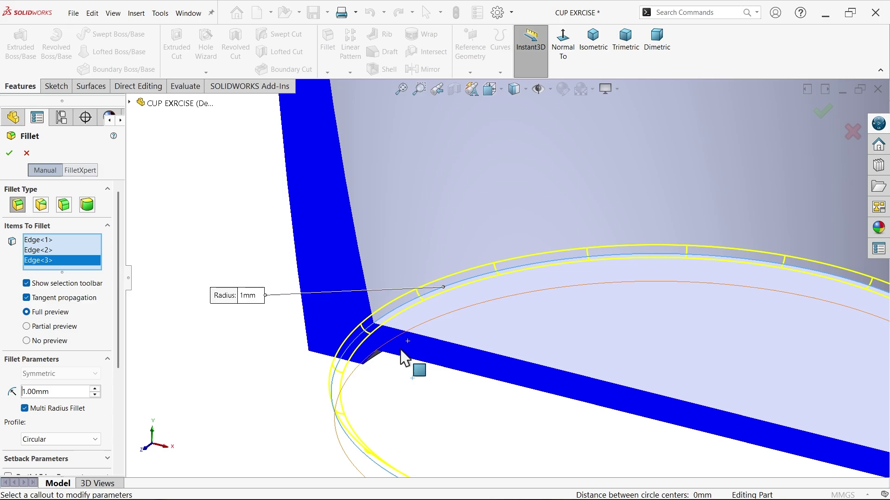
{"action": "scroll", "coordinate": [416, 333], "scroll_direction": "down", "scroll_amount": 2}
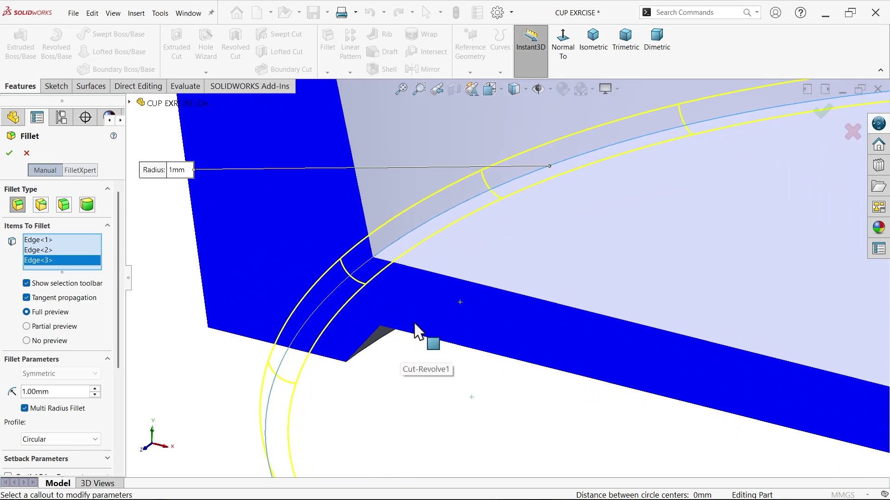
{"action": "left_click", "coordinate": [390, 331]}
{"action": "left_click", "coordinate": [364, 356]}
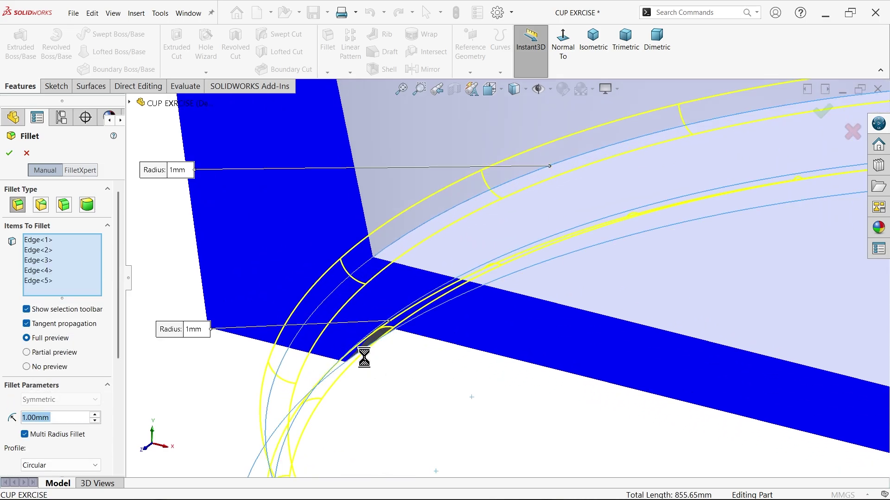
{"action": "left_click", "coordinate": [215, 329]}
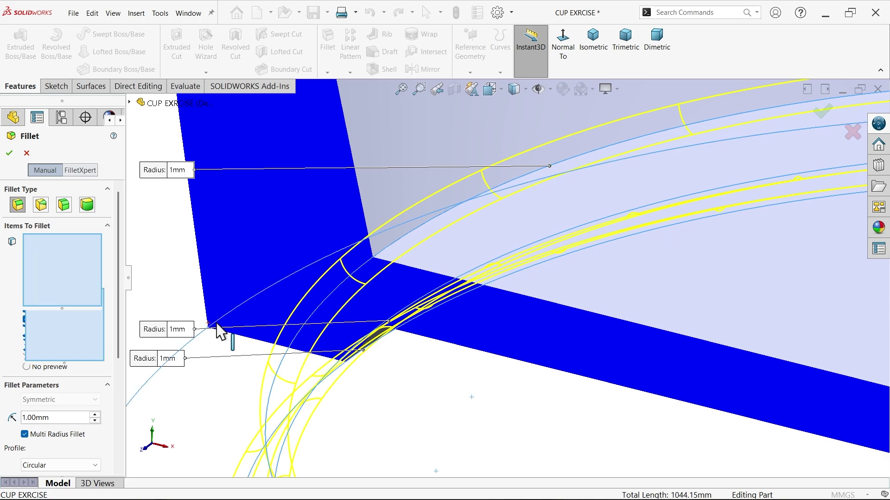
{"action": "scroll", "coordinate": [271, 331], "scroll_direction": "up", "scroll_amount": 3}
{"action": "scroll", "coordinate": [533, 338], "scroll_direction": "up", "scroll_amount": 3}
{"action": "scroll", "coordinate": [696, 365], "scroll_direction": "down", "scroll_amount": 3}
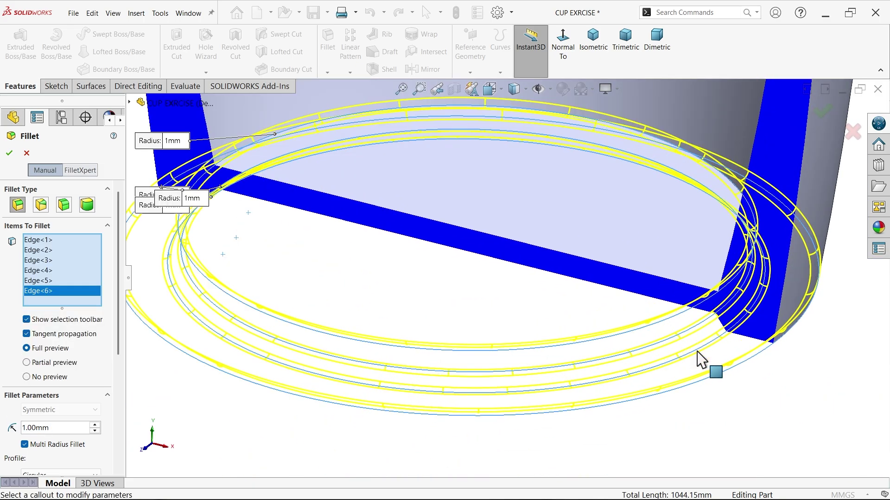
{"action": "scroll", "coordinate": [736, 352], "scroll_direction": "down", "scroll_amount": 2}
{"action": "scroll", "coordinate": [351, 296], "scroll_direction": "up", "scroll_amount": 5}
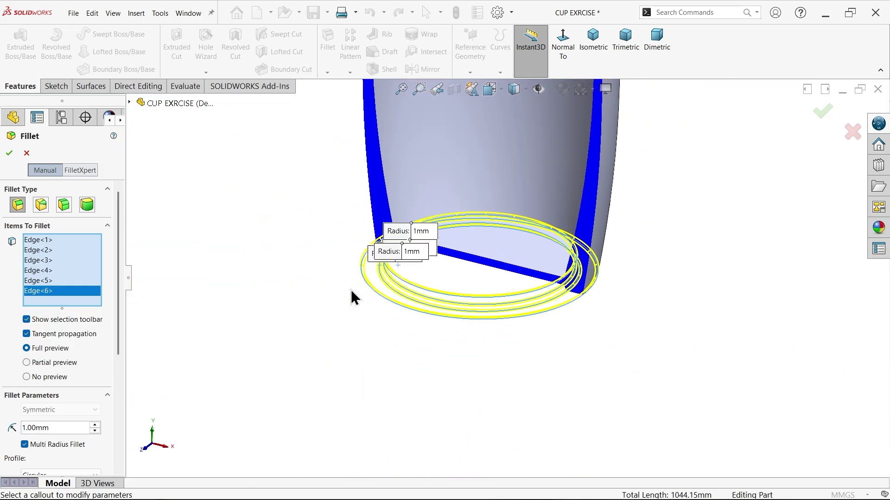
{"action": "scroll", "coordinate": [442, 234], "scroll_direction": "down", "scroll_amount": 3}
{"action": "scroll", "coordinate": [380, 271], "scroll_direction": "down", "scroll_amount": 2}
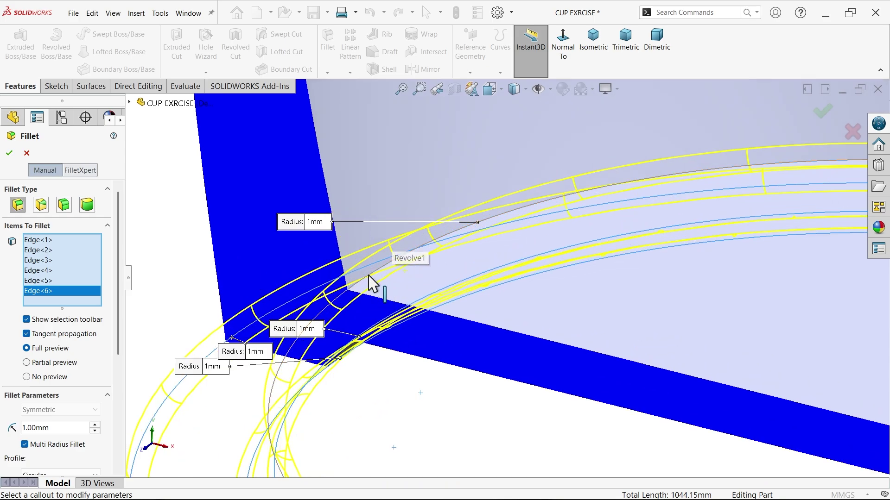
Change the inner bottom edge radius to 2 mm and accept the fillet.
{"action": "left_click_drag", "start_coordinate": [318, 224], "coordinate": [381, 120]}
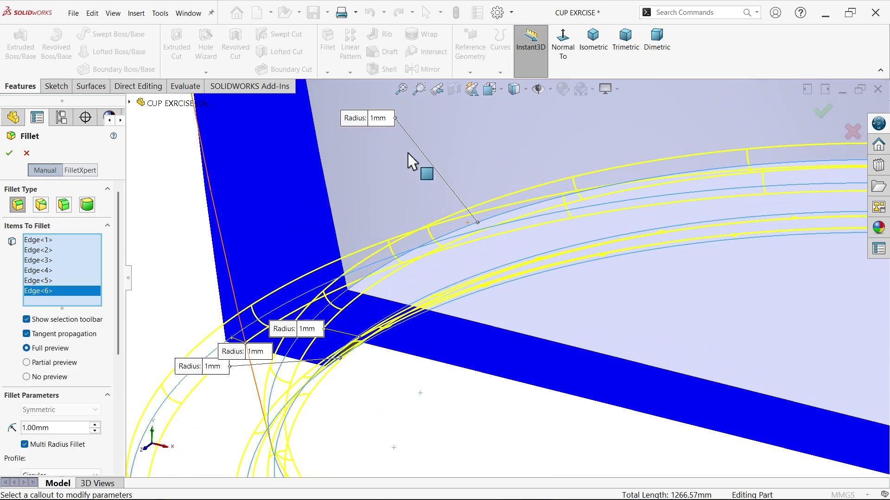
{"action": "left_click", "coordinate": [375, 122]}
{"action": "type", "text": "2"}
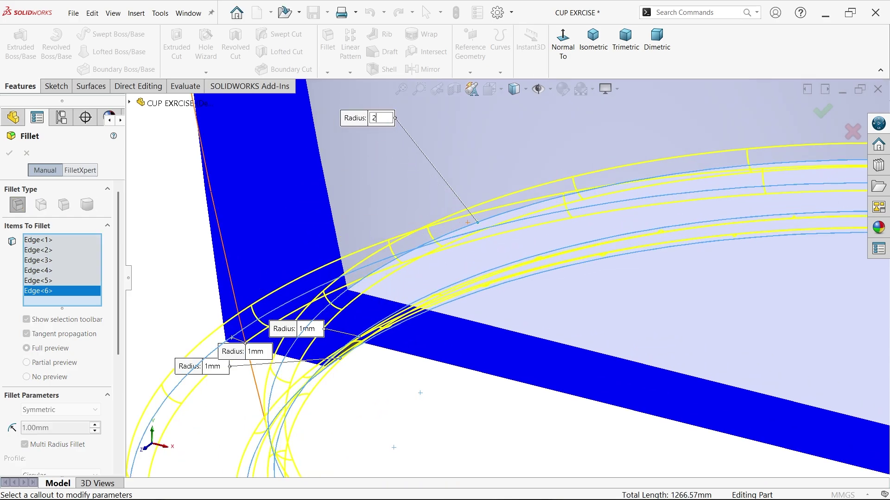
{"action": "key", "text": "Return"}
{"action": "scroll", "coordinate": [441, 199], "scroll_direction": "up", "scroll_amount": 3}
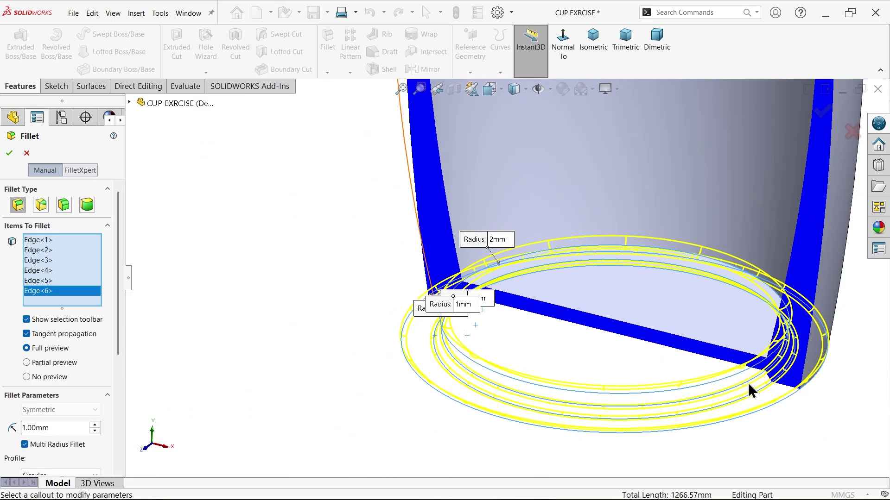
{"action": "left_click", "coordinate": [11, 156]}
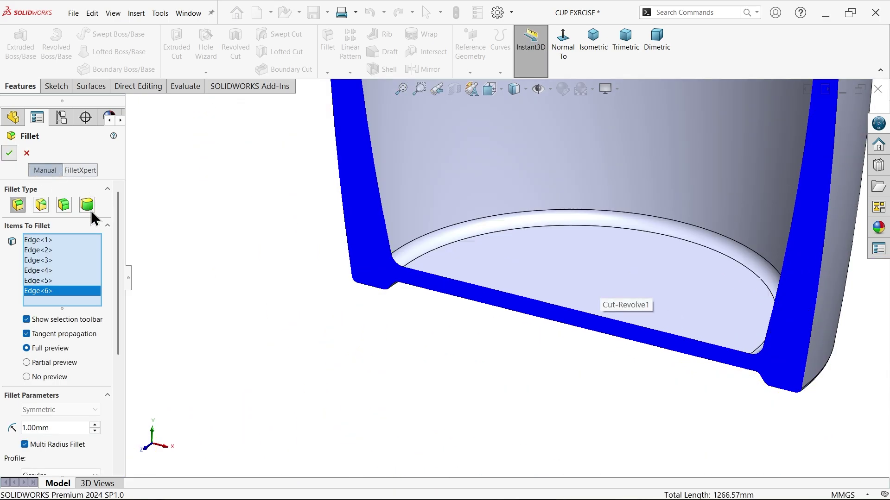
{"action": "scroll", "coordinate": [358, 271], "scroll_direction": "down", "scroll_amount": 5}
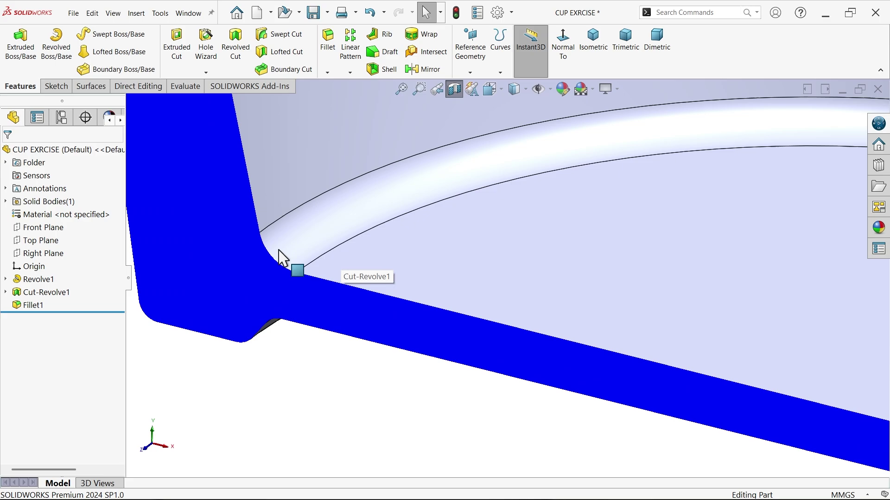
{"action": "mouse_move", "coordinate": [312, 352]}
{"action": "middle_mouse_down"}
{"action": "mouse_move", "coordinate": [397, 371]}
{"action": "mouse_move", "coordinate": [449, 228]}
{"action": "middle_mouse_up"}
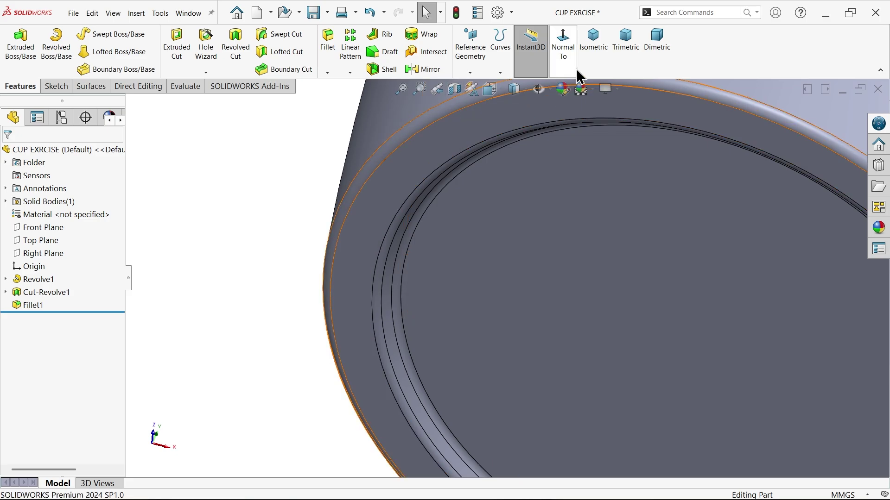
View the cup isometrically, then review the drawing's side view and Section B-B handle dimensions.
{"action": "left_click", "coordinate": [596, 43]}
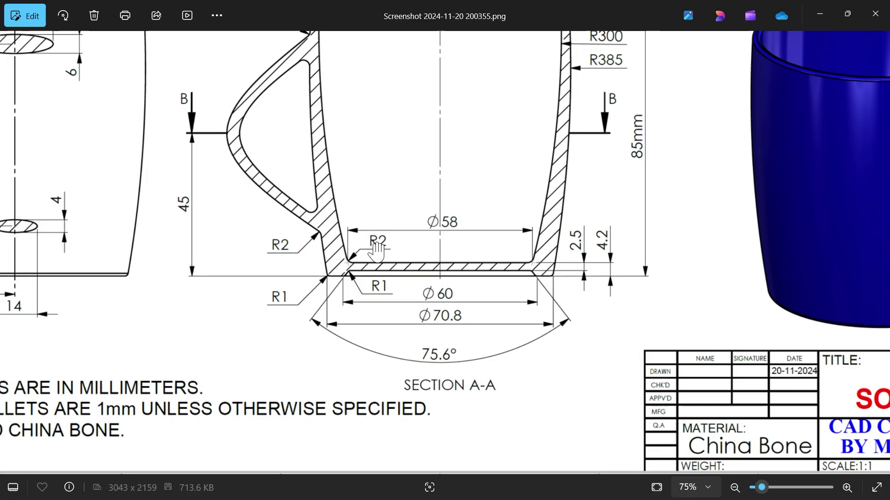
{"action": "scroll", "coordinate": [376, 250], "scroll_direction": "down", "scroll_amount": 5}
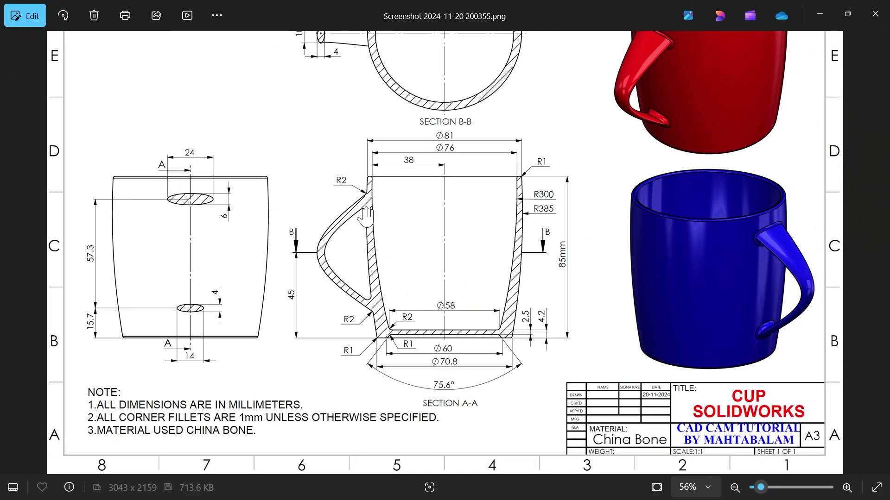
{"action": "scroll", "coordinate": [289, 247], "scroll_direction": "up", "scroll_amount": 5}
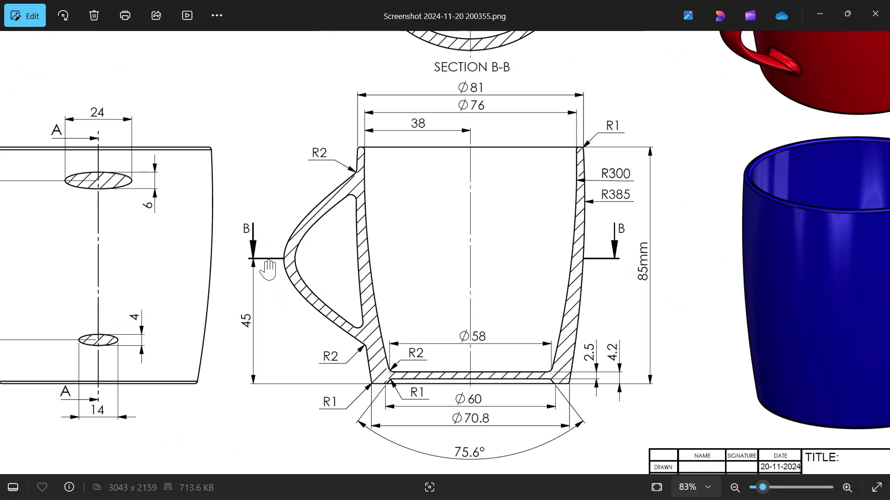
{"action": "mouse_move", "coordinate": [234, 285]}
{"action": "left_mouse_down"}
{"action": "mouse_move", "coordinate": [349, 278]}
{"action": "mouse_move", "coordinate": [350, 352]}
{"action": "left_mouse_up"}
{"action": "left_click_drag", "start_coordinate": [392, 126], "coordinate": [363, 301]}
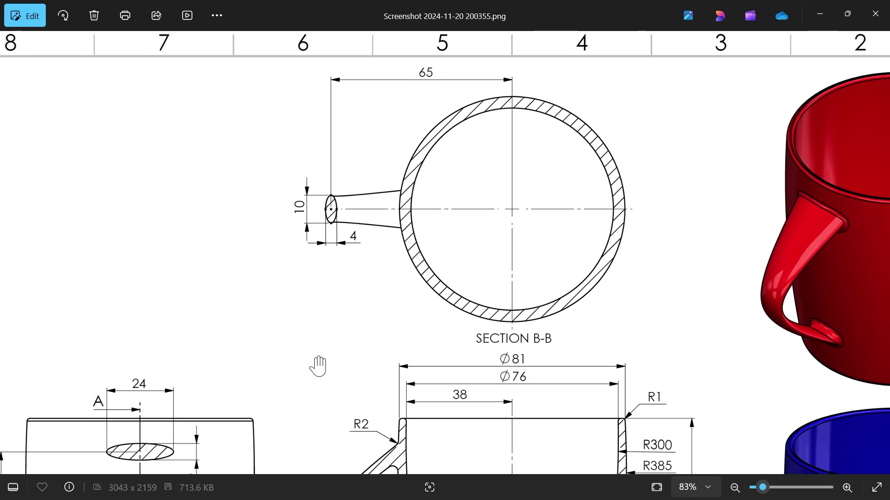
{"action": "scroll", "coordinate": [318, 379], "scroll_direction": "down", "scroll_amount": 3}
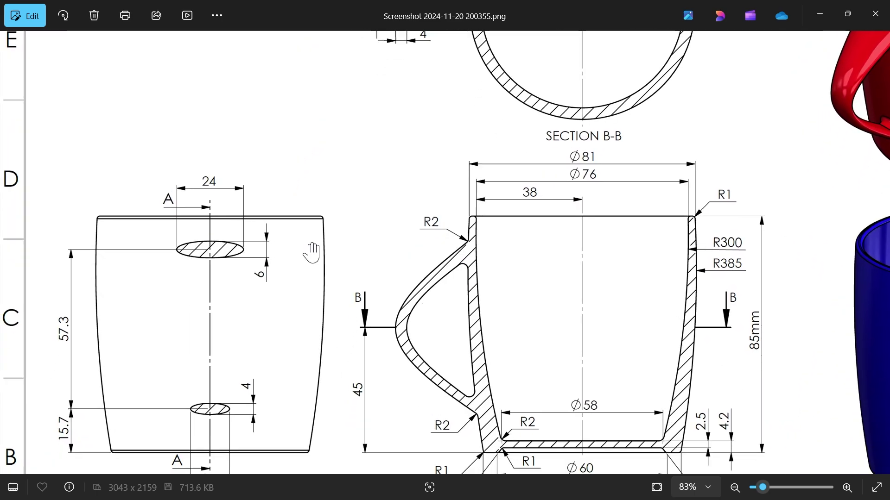
{"action": "scroll", "coordinate": [218, 306], "scroll_direction": "down", "scroll_amount": 1}
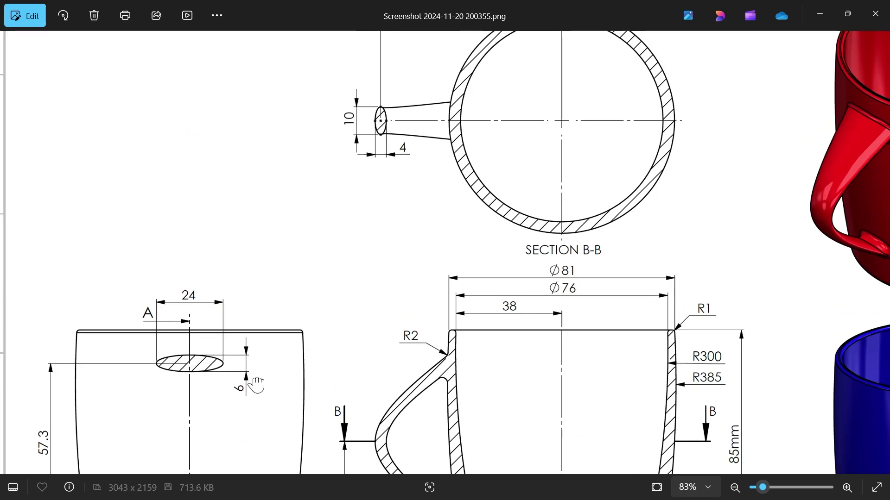
{"action": "left_click_drag", "start_coordinate": [276, 233], "coordinate": [257, 415]}
{"action": "scroll", "coordinate": [379, 167], "scroll_direction": "up", "scroll_amount": 1}
{"action": "scroll", "coordinate": [368, 164], "scroll_direction": "up", "scroll_amount": 1}
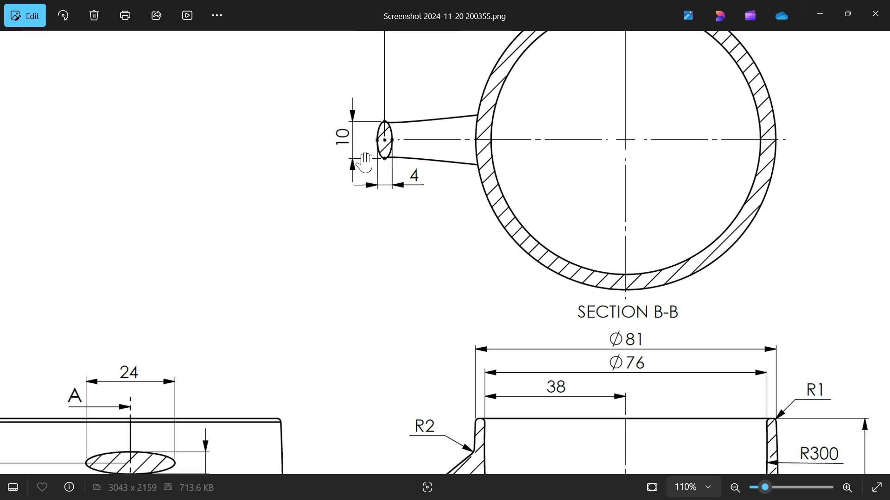
{"action": "scroll", "coordinate": [382, 238], "scroll_direction": "down", "scroll_amount": 3}
{"action": "scroll", "coordinate": [382, 252], "scroll_direction": "down", "scroll_amount": 1}
{"action": "scroll", "coordinate": [362, 302], "scroll_direction": "down", "scroll_amount": 2}
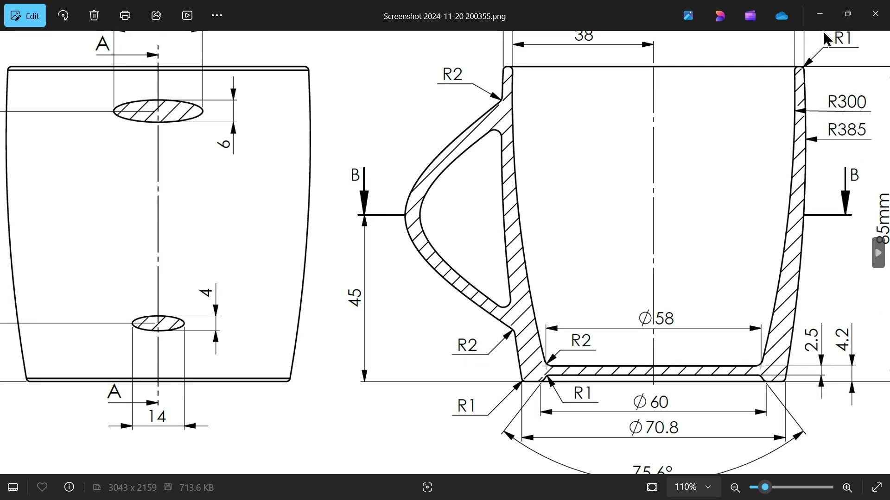
{"action": "left_click", "coordinate": [819, 13]}
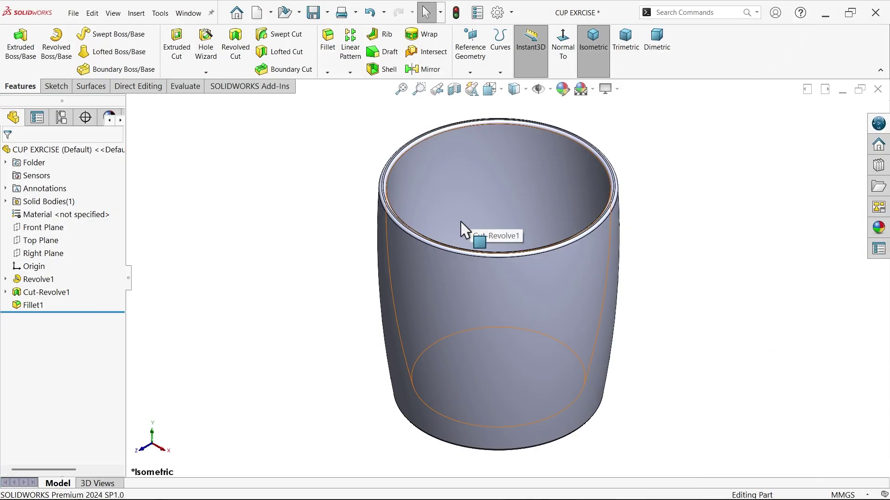
Sketch a vertical centreline on the Front Plane from the cup's top edge to its bottom.
{"action": "left_click", "coordinate": [53, 229]}
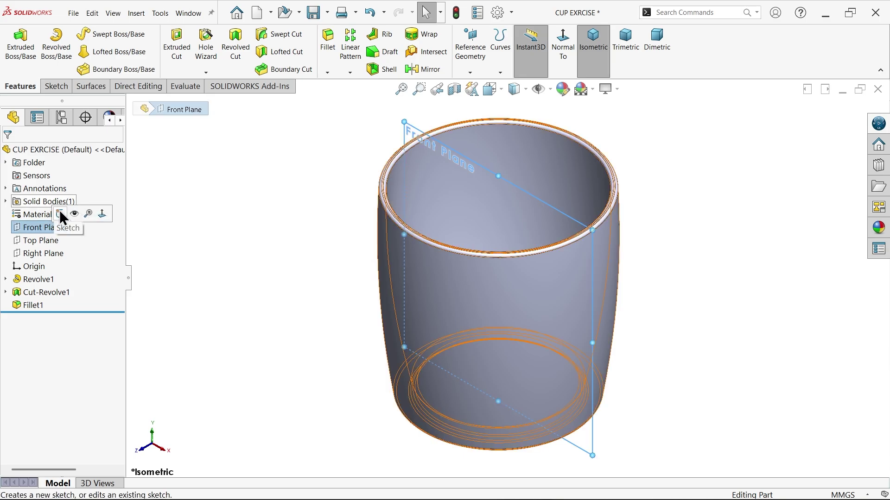
{"action": "left_click", "coordinate": [59, 213]}
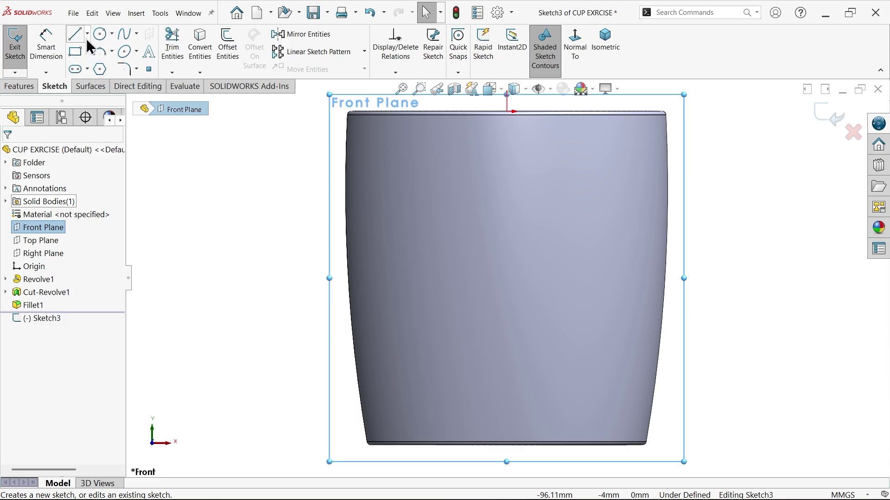
{"action": "left_click", "coordinate": [87, 33]}
{"action": "left_click", "coordinate": [100, 63]}
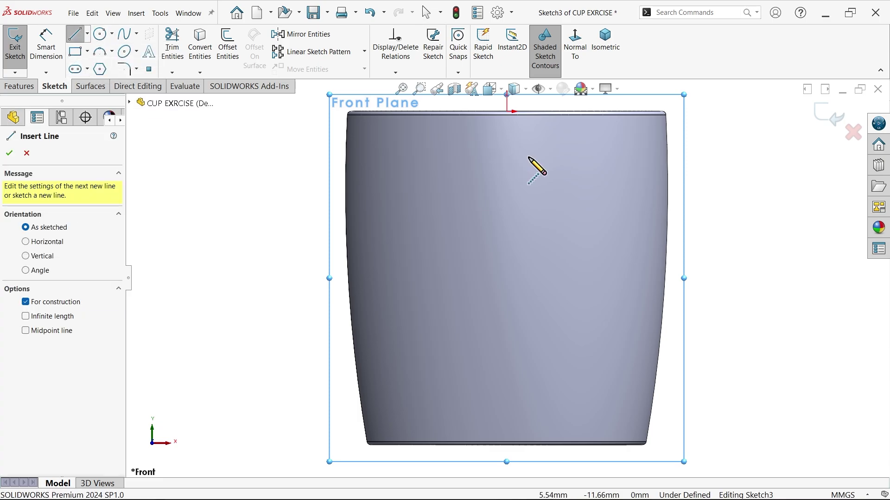
{"action": "left_click", "coordinate": [506, 112]}
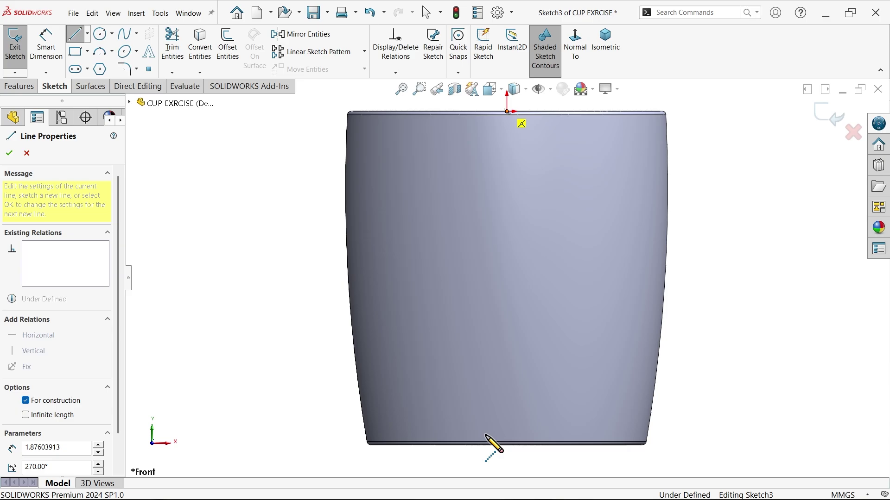
{"action": "scroll", "coordinate": [520, 452], "scroll_direction": "down", "scroll_amount": 3}
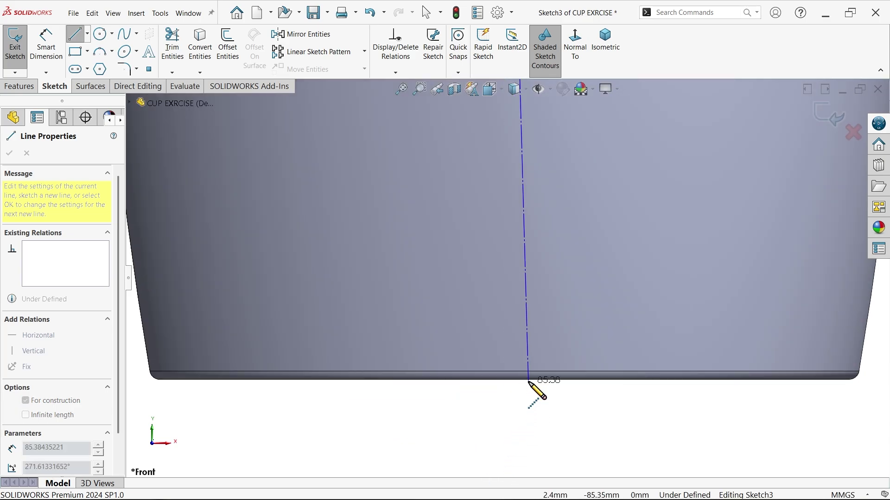
{"action": "left_click", "coordinate": [505, 381]}
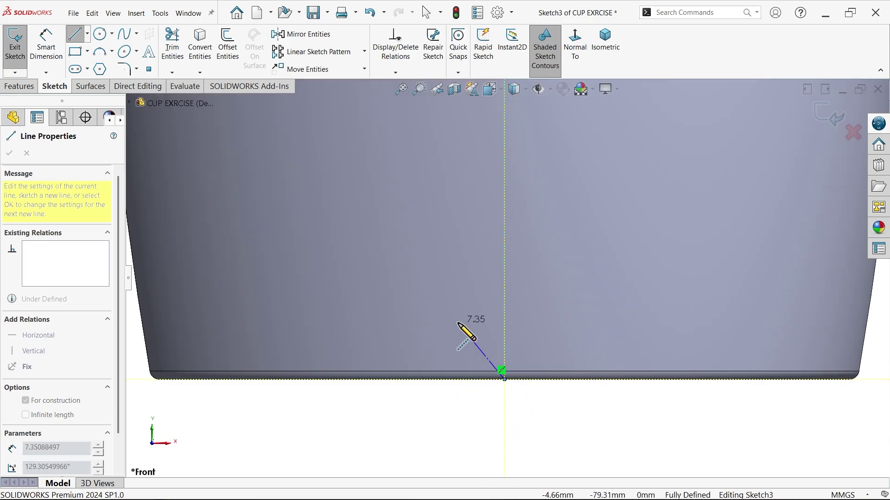
{"action": "right_click", "coordinate": [471, 327]}
{"action": "left_click", "coordinate": [494, 334]}
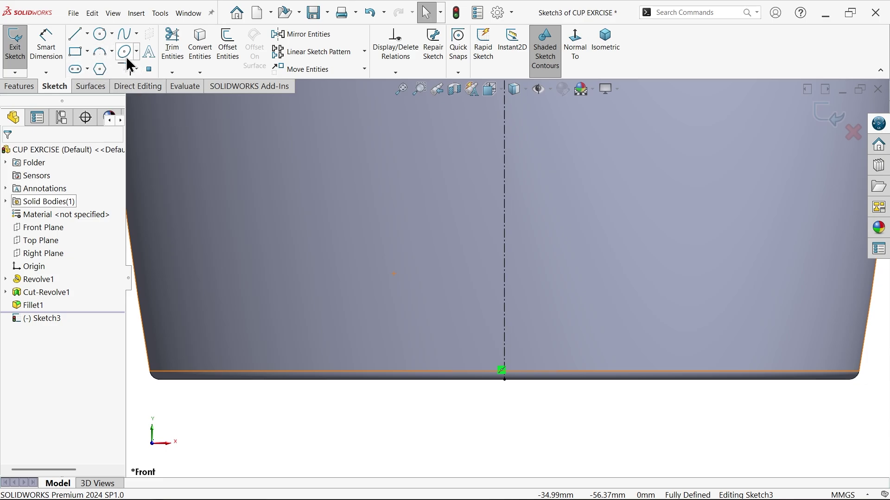
Draw an ellipse centred on the centreline.
{"action": "left_click", "coordinate": [124, 50]}
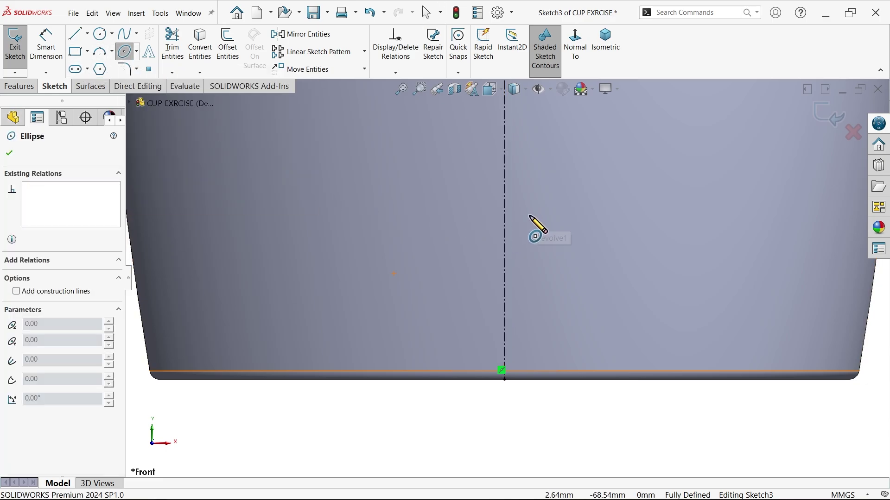
{"action": "left_click", "coordinate": [505, 210]}
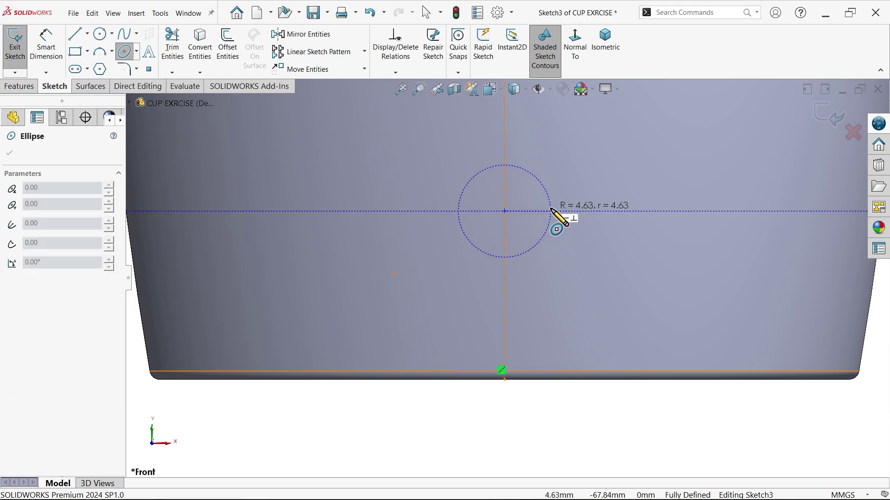
{"action": "left_click", "coordinate": [586, 211]}
{"action": "left_click", "coordinate": [590, 157]}
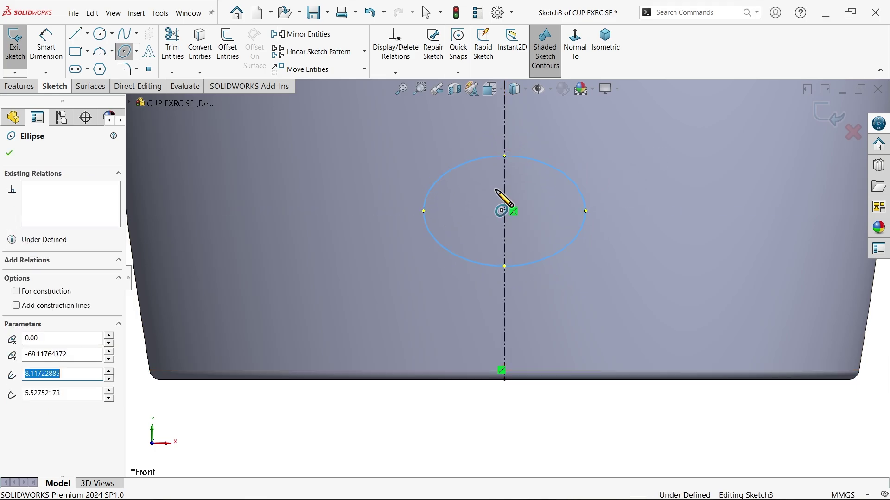
Dimension the ellipse 4.00 mm tall and 14.00 mm wide.
{"action": "key", "text": "d"}
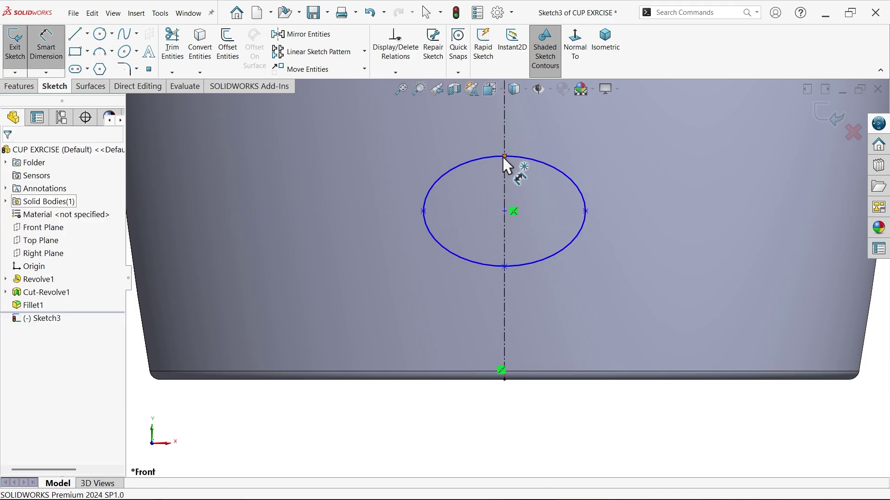
{"action": "left_click", "coordinate": [505, 266]}
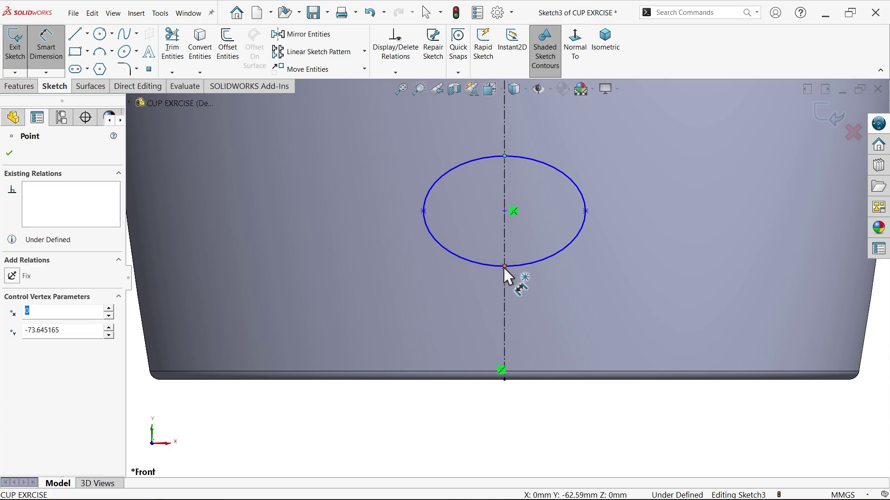
{"action": "left_click", "coordinate": [620, 230]}
{"action": "type", "text": "4"}
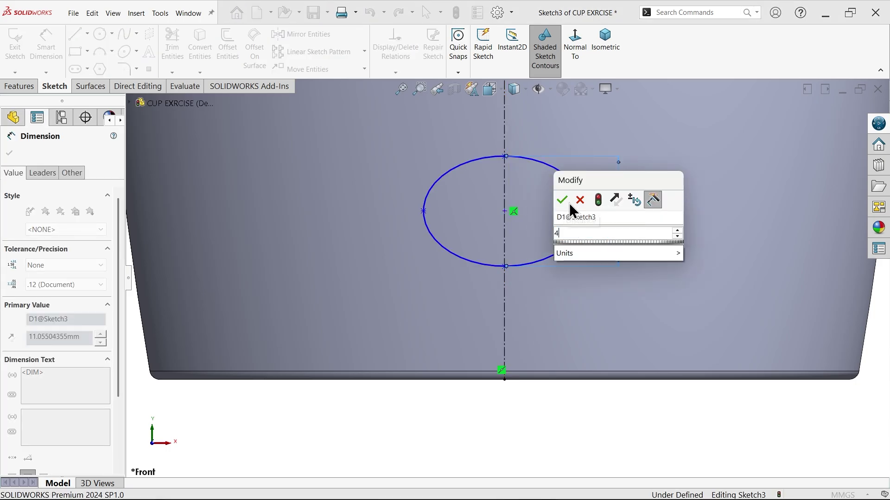
{"action": "left_click", "coordinate": [562, 201]}
{"action": "left_click", "coordinate": [533, 212]}
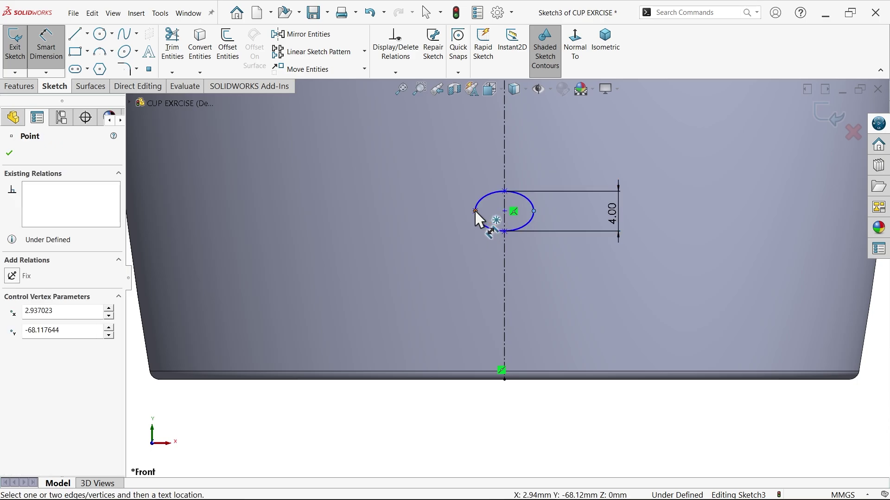
{"action": "left_click", "coordinate": [474, 211]}
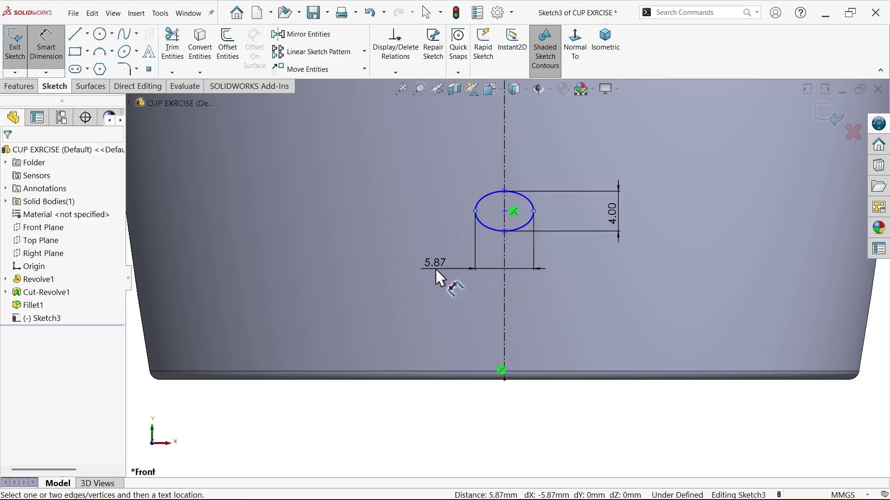
{"action": "left_click", "coordinate": [435, 268]}
{"action": "type", "text": "8"}
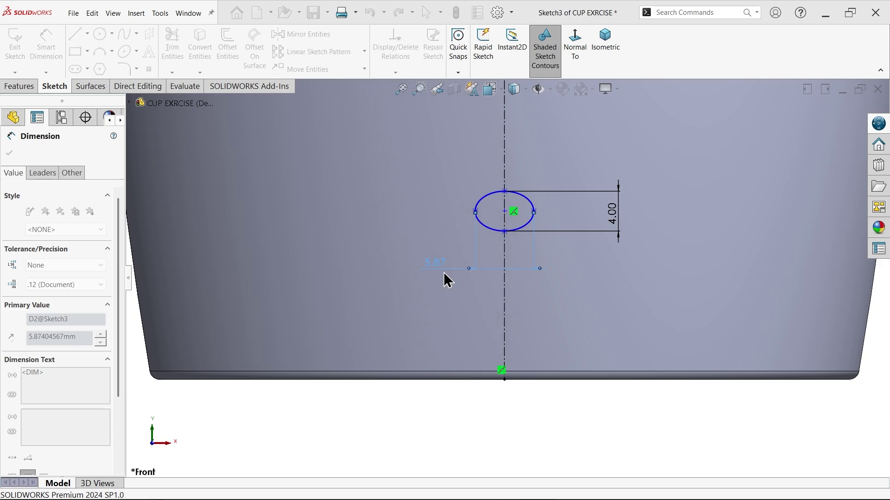
{"action": "key", "text": "Return"}
Place the ellipse centre 15.70 mm above the bottom edge and align it vertically with its bottom vertex.
{"action": "left_click", "coordinate": [502, 374]}
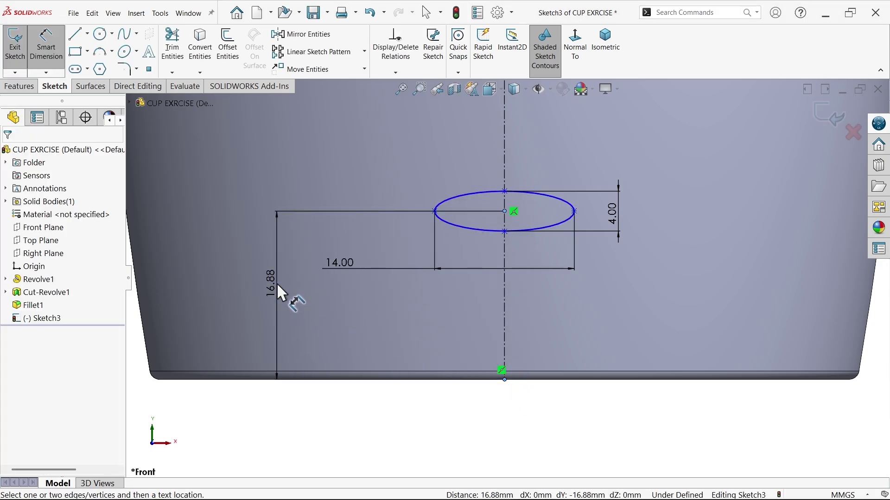
{"action": "left_click", "coordinate": [277, 282]}
{"action": "type", "text": "15"}
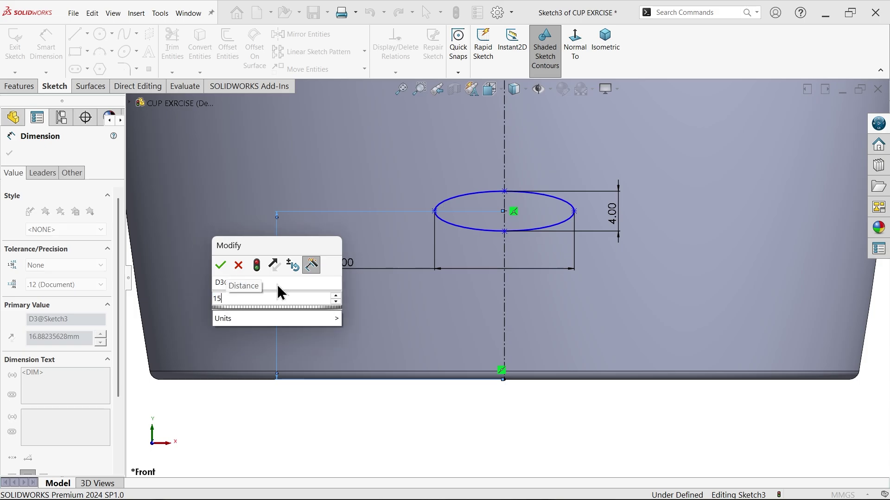
{"action": "type", "text": ".7"}
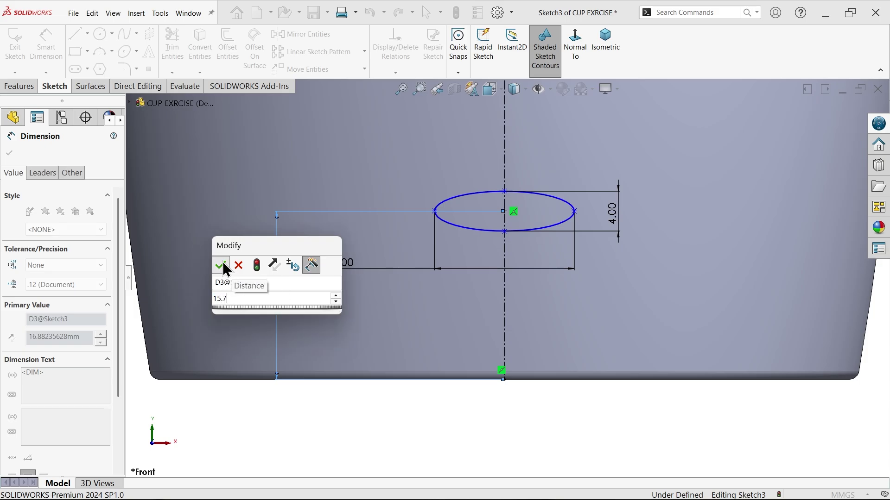
{"action": "left_click", "coordinate": [221, 265]}
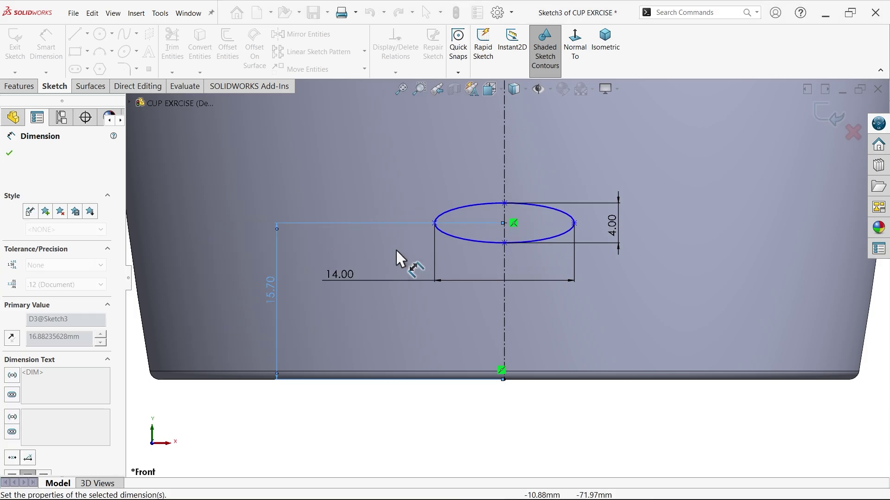
{"action": "left_click", "coordinate": [9, 153]}
{"action": "scroll", "coordinate": [515, 228], "scroll_direction": "down", "scroll_amount": 2}
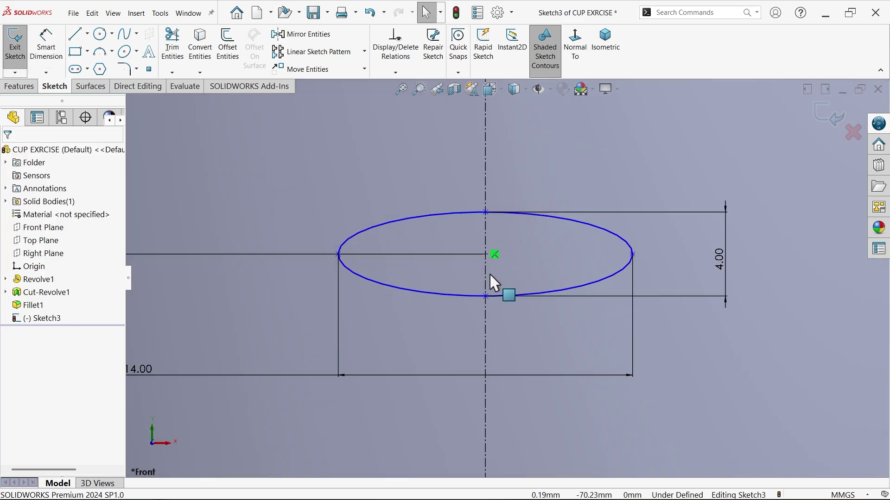
{"action": "left_click", "coordinate": [485, 297]}
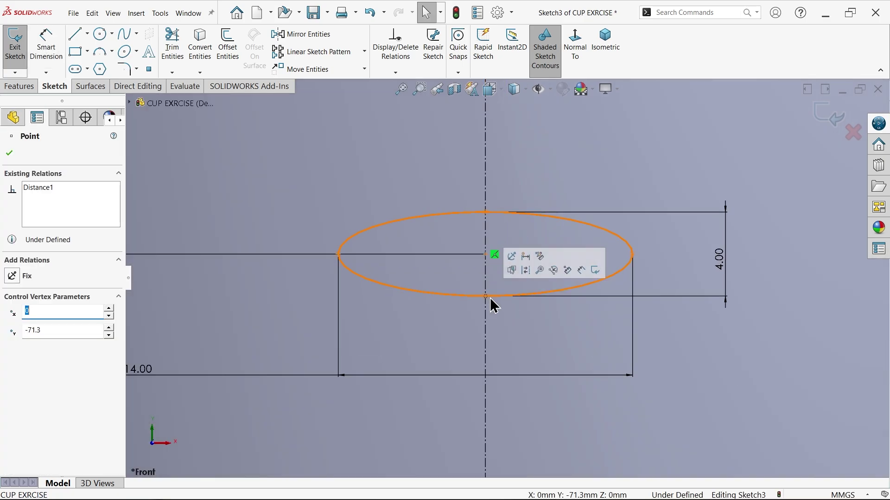
{"action": "left_click", "coordinate": [485, 254], "text": "ctrl"}
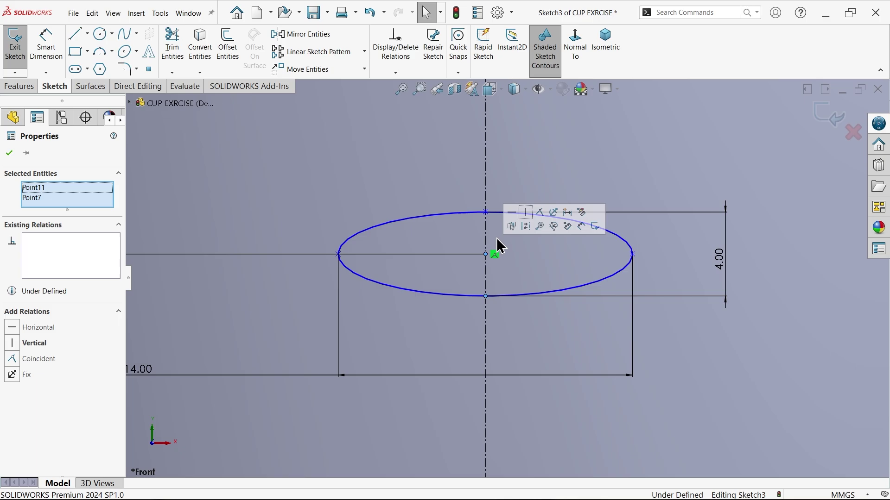
{"action": "left_click", "coordinate": [525, 212]}
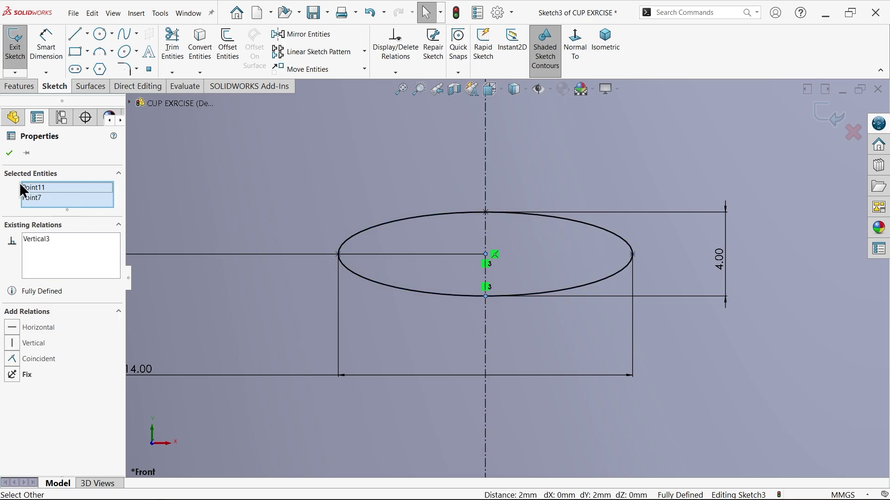
{"action": "left_click", "coordinate": [10, 153]}
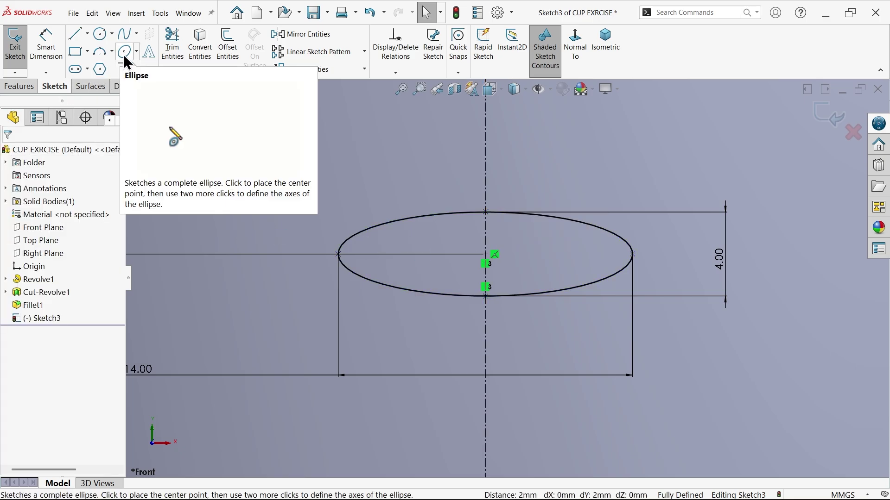
Draw a second ellipse higher up on the centreline.
{"action": "left_click", "coordinate": [124, 54]}
{"action": "scroll", "coordinate": [477, 209], "scroll_direction": "up", "scroll_amount": 5}
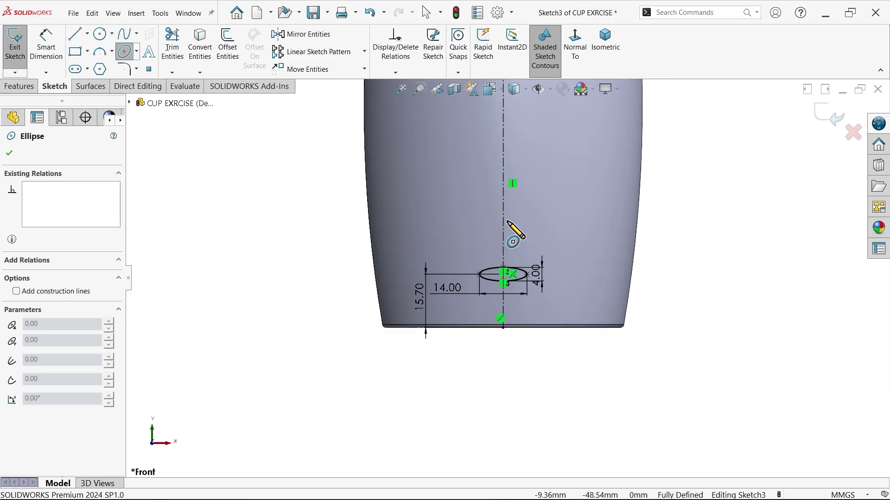
{"action": "scroll", "coordinate": [528, 139], "scroll_direction": "down", "scroll_amount": 1}
{"action": "scroll", "coordinate": [493, 164], "scroll_direction": "down", "scroll_amount": 3}
{"action": "left_click", "coordinate": [485, 165]}
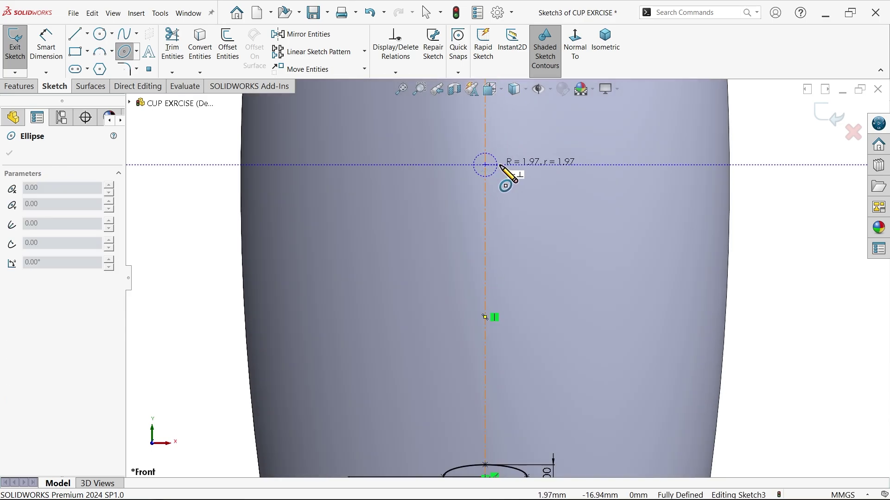
{"action": "left_click", "coordinate": [555, 165]}
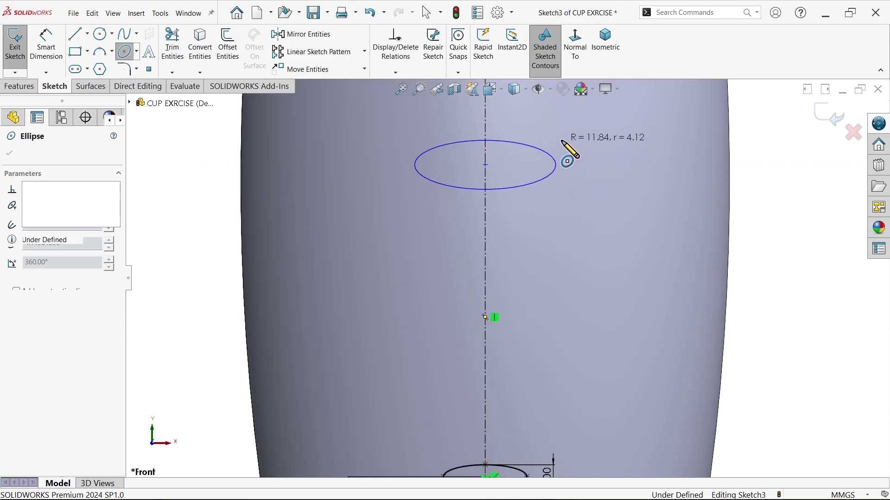
{"action": "left_click", "coordinate": [564, 143]}
Dimension the second ellipse 6 mm tall and 24 mm wide.
{"action": "left_click", "coordinate": [47, 45]}
{"action": "scroll", "coordinate": [520, 162], "scroll_direction": "down", "scroll_amount": 3}
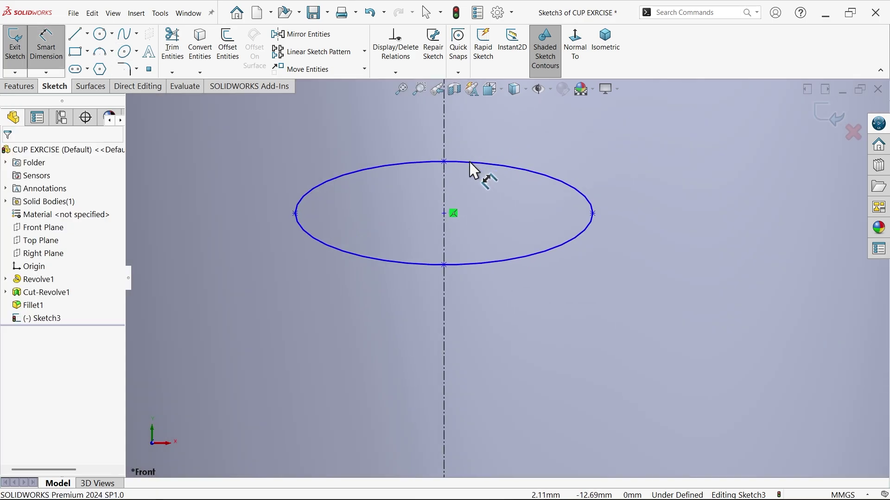
{"action": "left_click", "coordinate": [444, 162]}
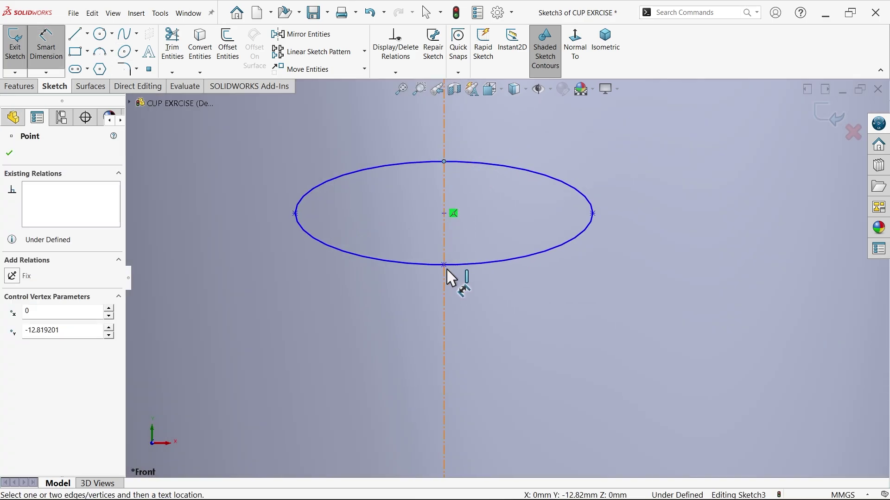
{"action": "left_click", "coordinate": [445, 265]}
{"action": "left_click", "coordinate": [659, 207]}
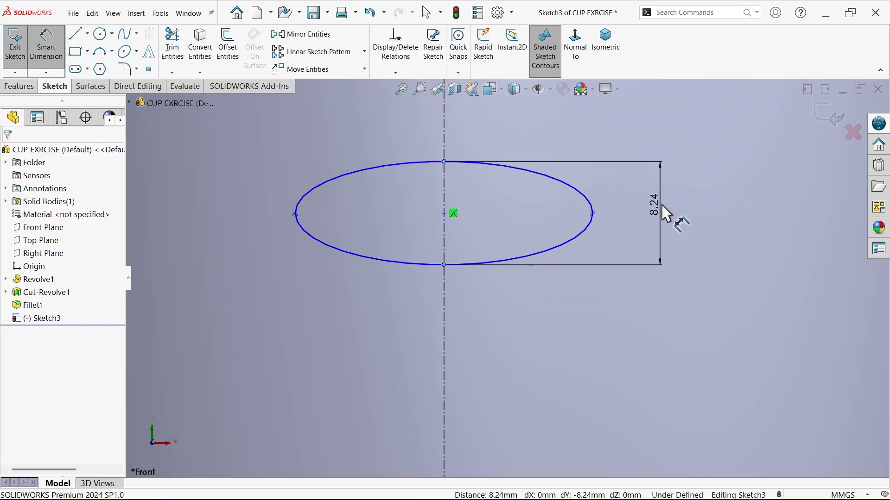
{"action": "left_click", "coordinate": [653, 214]}
{"action": "type", "text": "6"}
{"action": "left_click", "coordinate": [604, 185]}
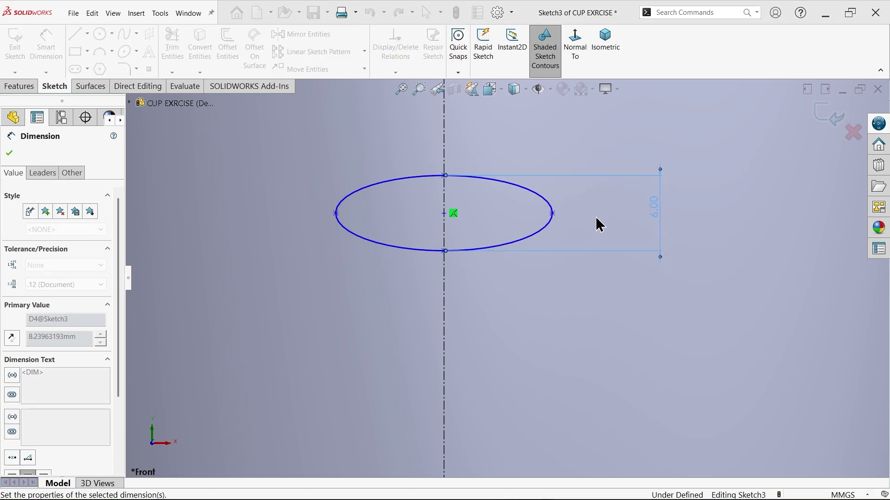
{"action": "left_click", "coordinate": [552, 213]}
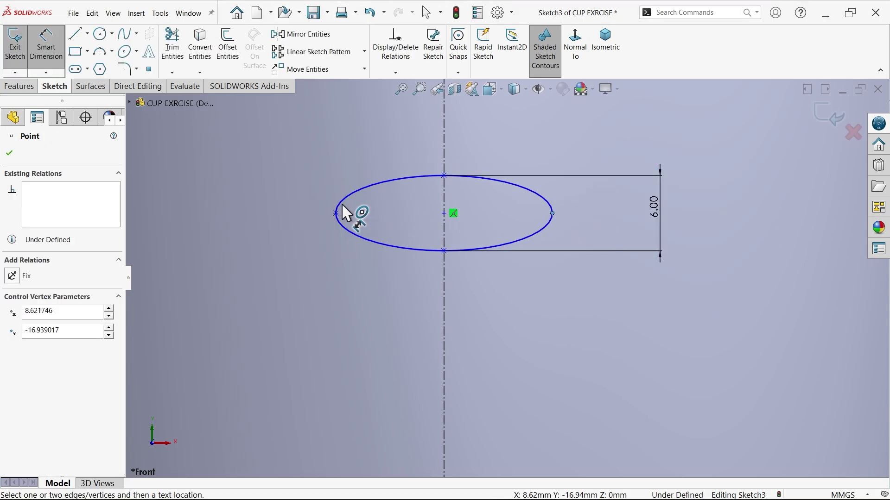
{"action": "left_click", "coordinate": [336, 213]}
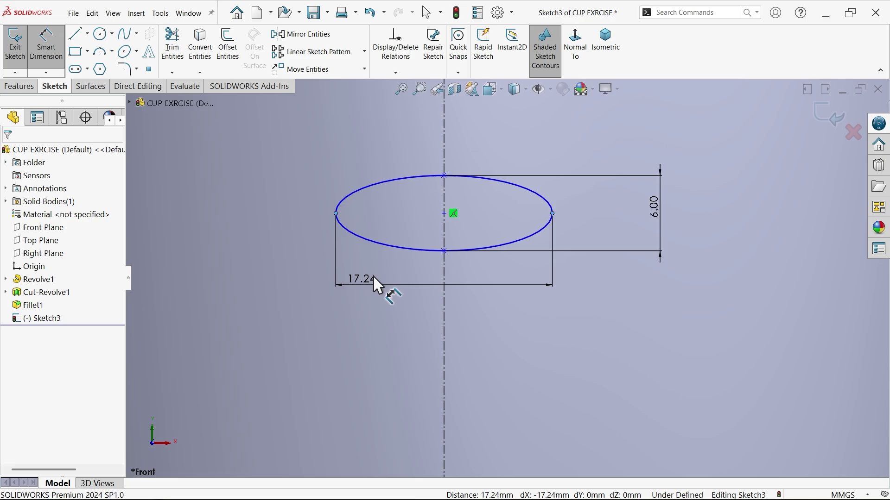
{"action": "left_click", "coordinate": [377, 286]}
{"action": "type", "text": "24"}
{"action": "left_click", "coordinate": [306, 268]}
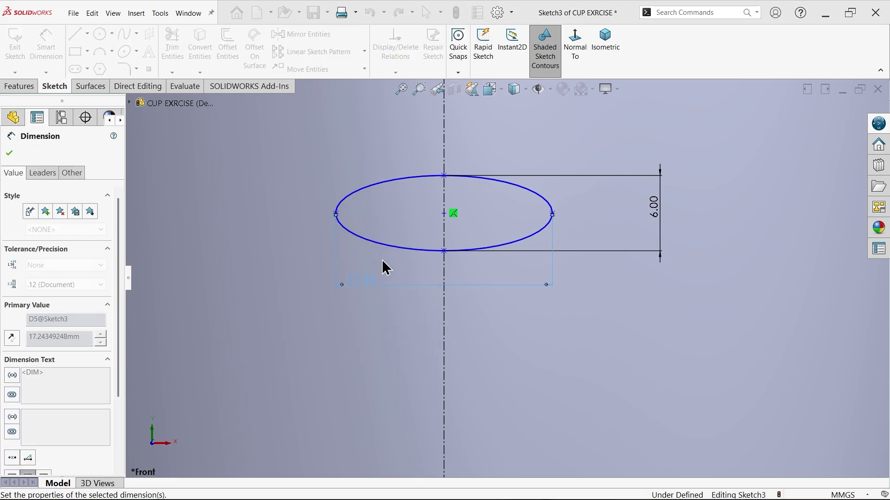
Dimension the upper ellipse centre 57.30 mm above the lower ellipse centre.
{"action": "left_click", "coordinate": [443, 249]}
{"action": "scroll", "coordinate": [404, 287], "scroll_direction": "up", "scroll_amount": 5}
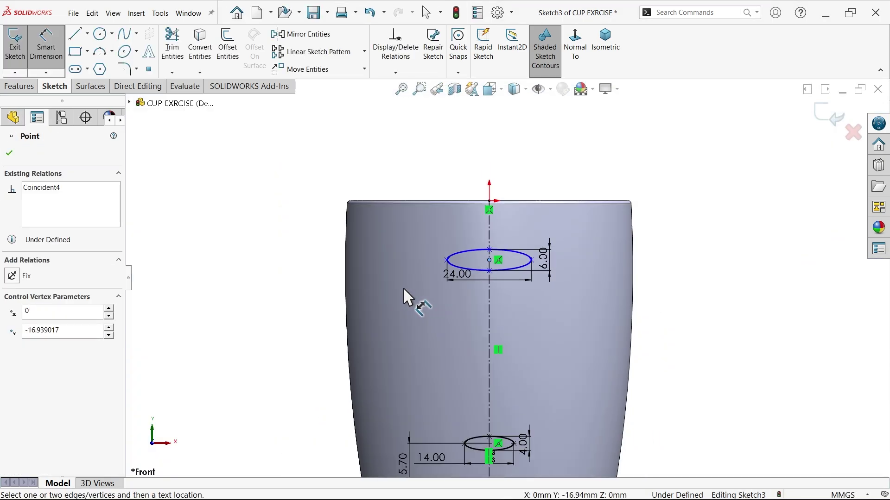
{"action": "scroll", "coordinate": [473, 355], "scroll_direction": "up", "scroll_amount": 2}
{"action": "scroll", "coordinate": [493, 389], "scroll_direction": "down", "scroll_amount": 6}
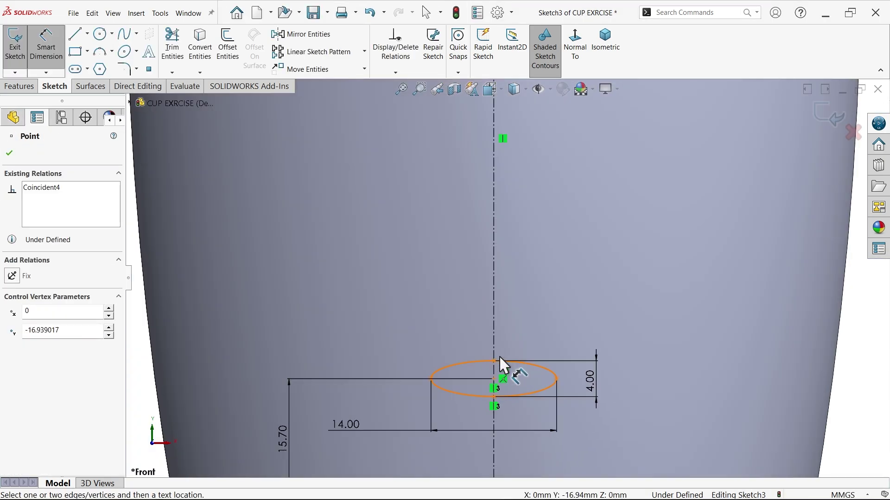
{"action": "left_click", "coordinate": [496, 388]}
{"action": "scroll", "coordinate": [392, 311], "scroll_direction": "up", "scroll_amount": 3}
{"action": "scroll", "coordinate": [379, 256], "scroll_direction": "up", "scroll_amount": 3}
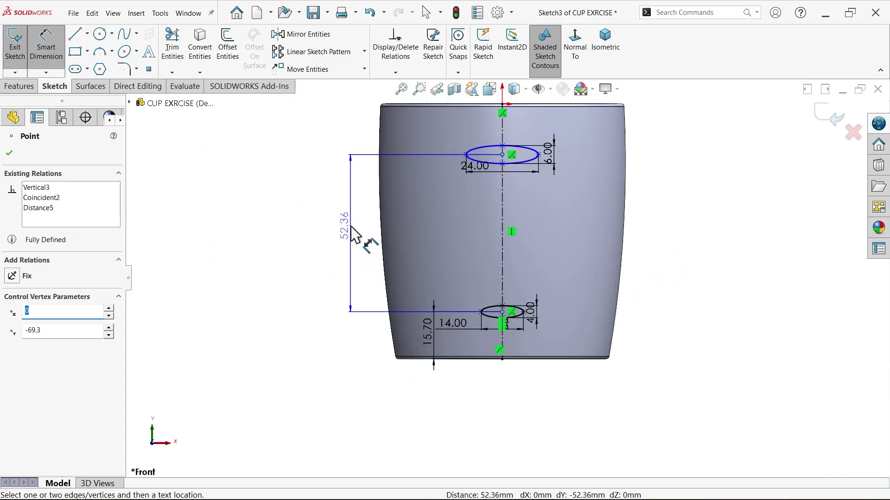
{"action": "left_click", "coordinate": [352, 233]}
{"action": "type", "text": "27"}
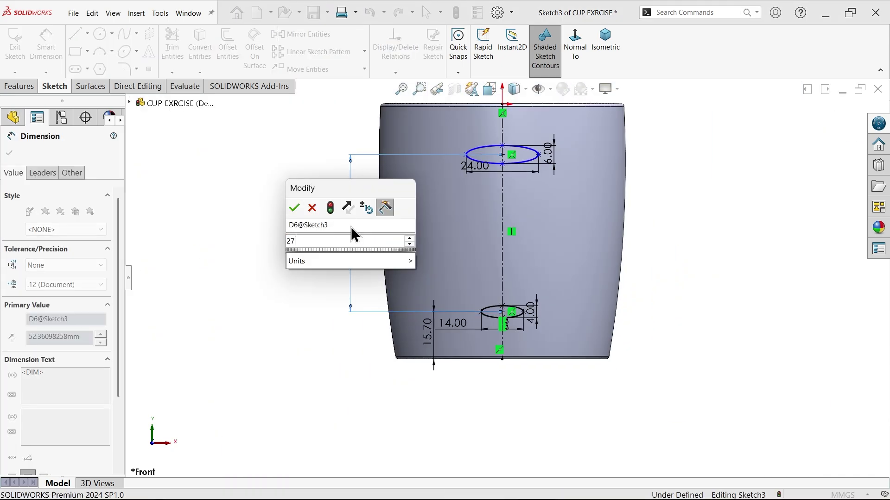
{"action": "key", "text": "BackSpace"}
{"action": "key", "text": "BackSpace"}
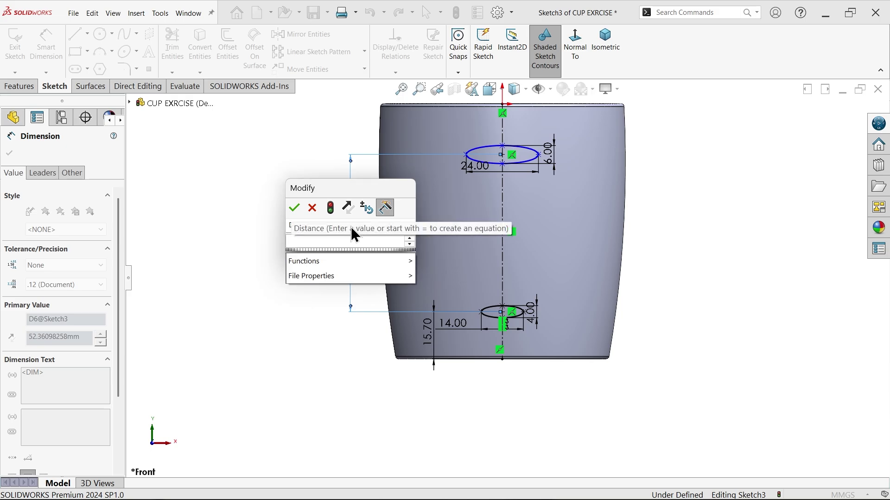
{"action": "type", "text": "57.5"}
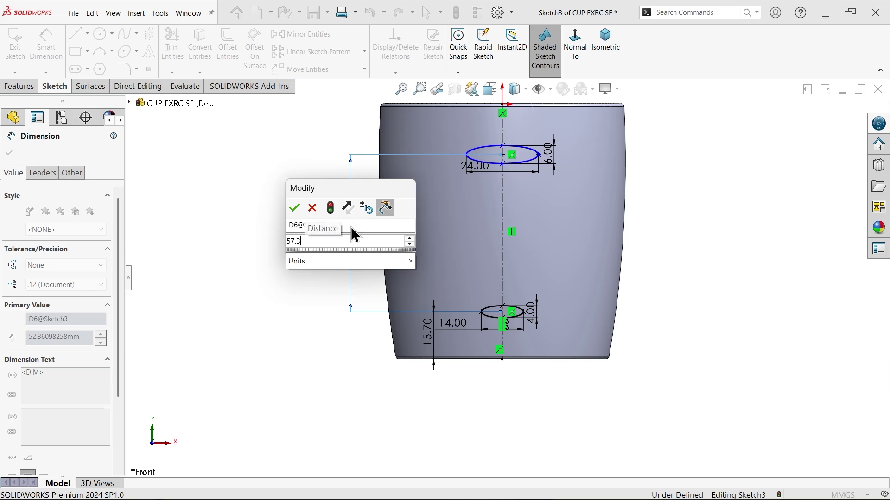
{"action": "left_click", "coordinate": [294, 208]}
{"action": "scroll", "coordinate": [520, 123], "scroll_direction": "down", "scroll_amount": 3}
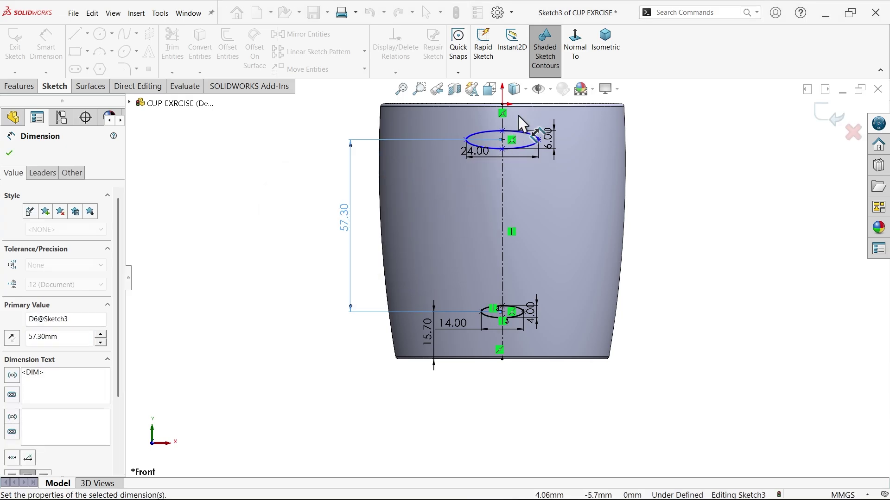
{"action": "scroll", "coordinate": [511, 129], "scroll_direction": "down", "scroll_amount": 3}
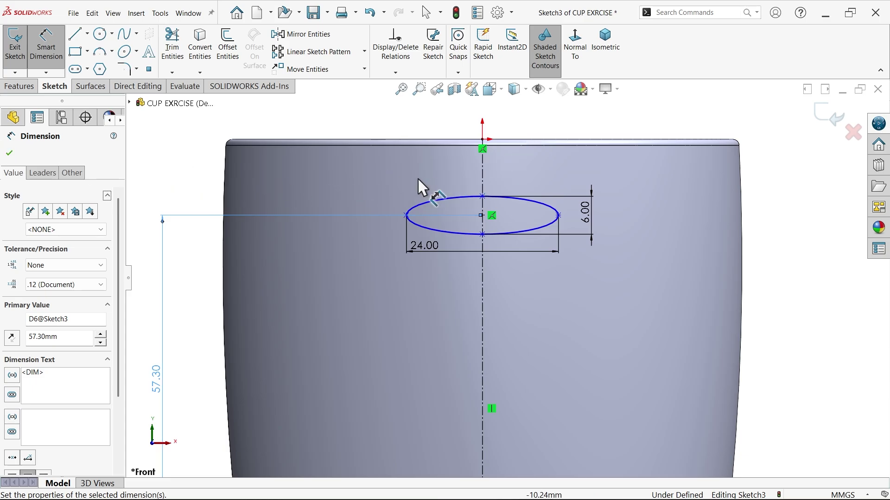
{"action": "scroll", "coordinate": [490, 191], "scroll_direction": "down", "scroll_amount": 2}
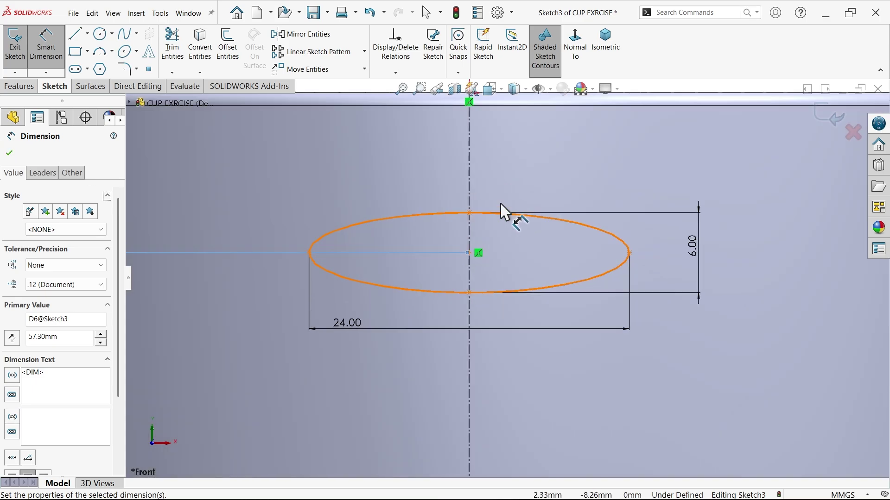
{"action": "left_click", "coordinate": [470, 214]}
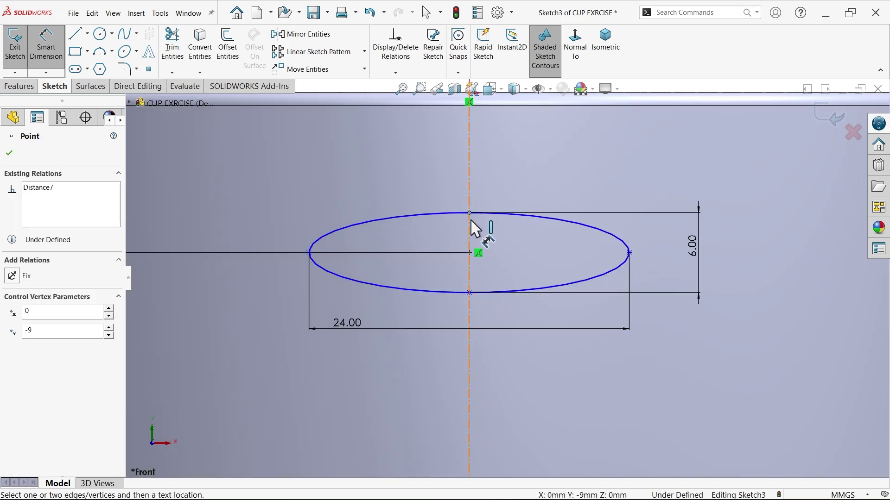
{"action": "left_click", "coordinate": [470, 253]}
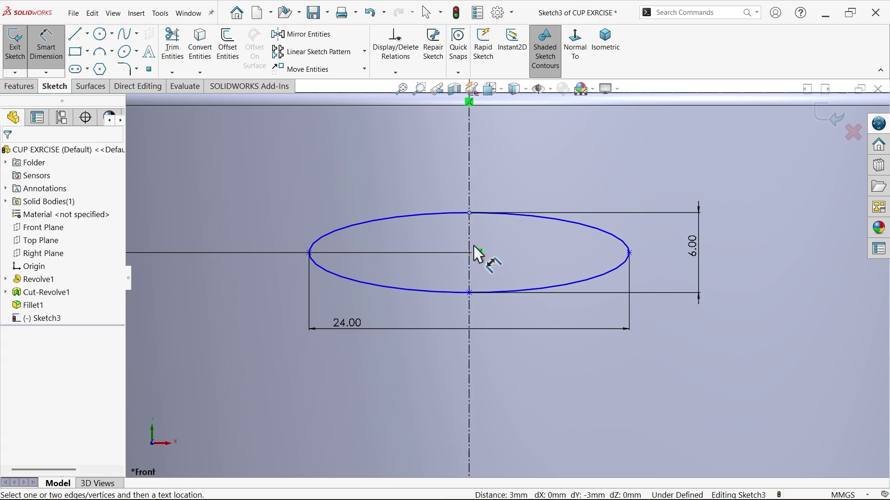
{"action": "key", "text": "Escape"}
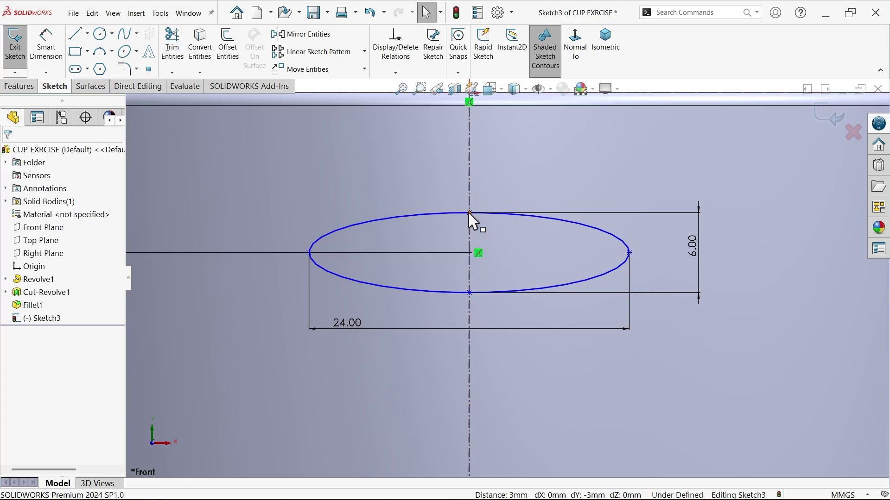
Make the upper ellipse's centre and top point Vertical, then view the cup isometrically.
{"action": "left_click", "coordinate": [471, 221]}
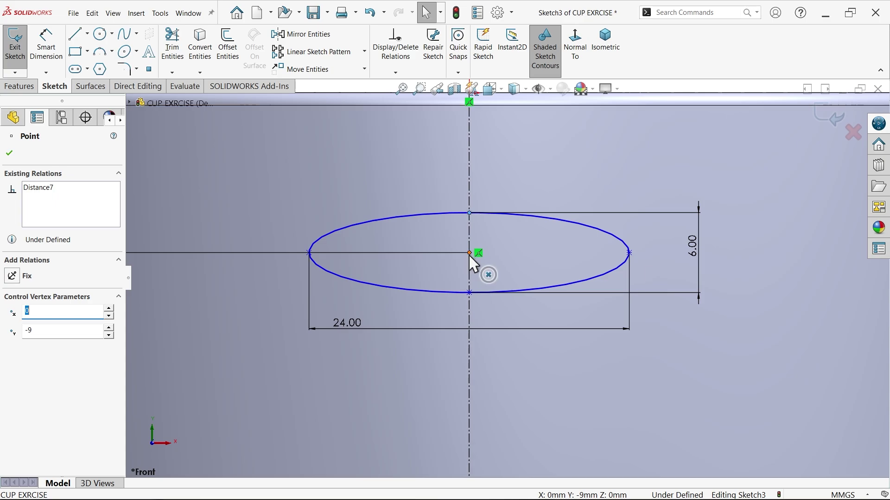
{"action": "left_click", "coordinate": [469, 254], "text": "ctrl"}
{"action": "left_click", "coordinate": [509, 214]}
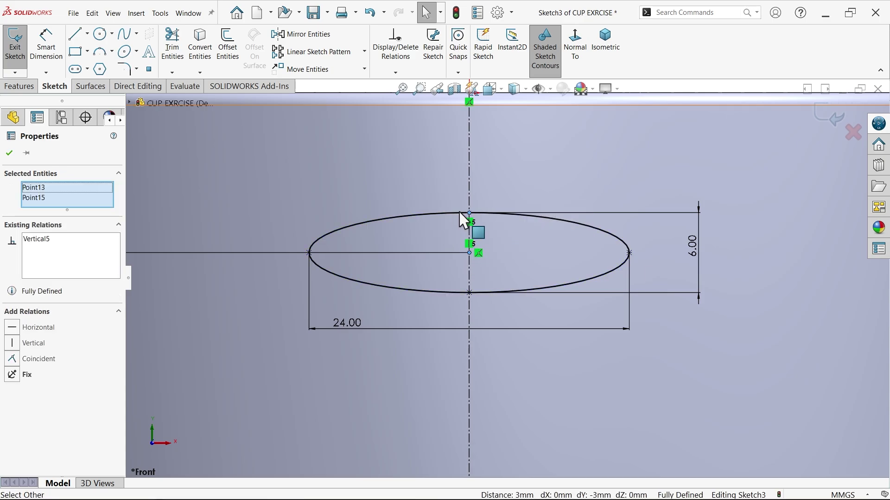
{"action": "scroll", "coordinate": [448, 234], "scroll_direction": "up", "scroll_amount": 5}
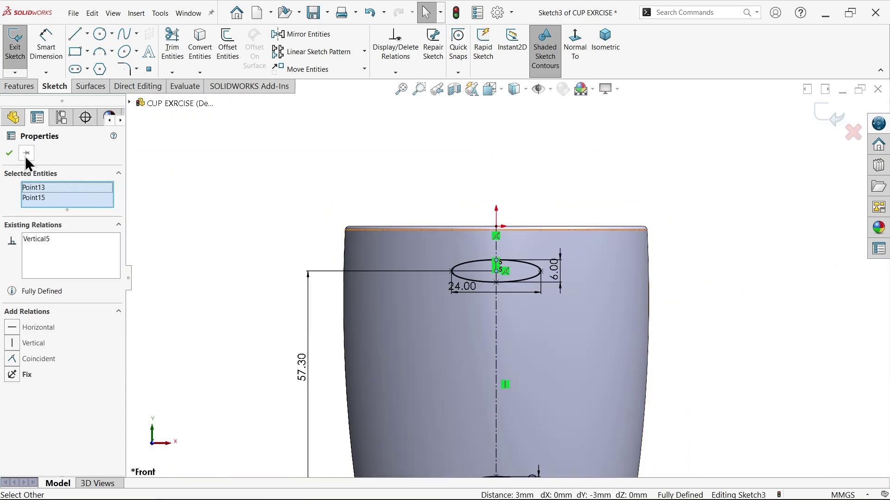
{"action": "left_click", "coordinate": [10, 153]}
{"action": "scroll", "coordinate": [539, 264], "scroll_direction": "down", "scroll_amount": 3}
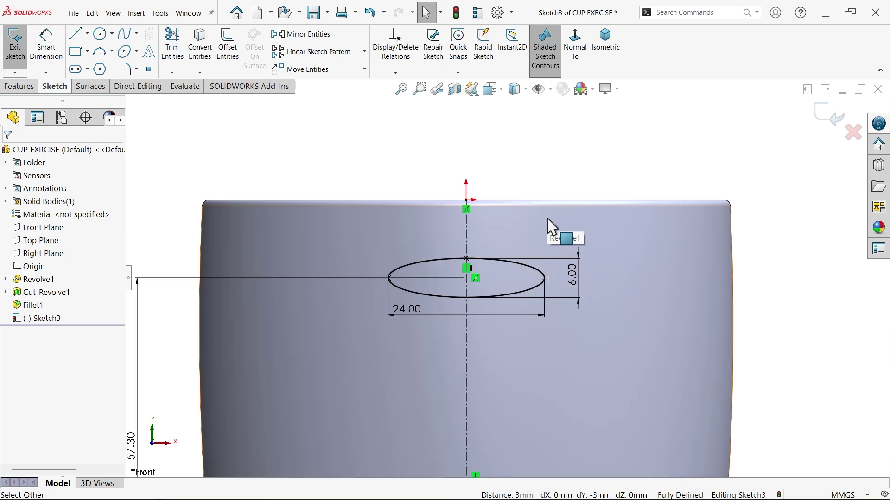
{"action": "left_click", "coordinate": [611, 53]}
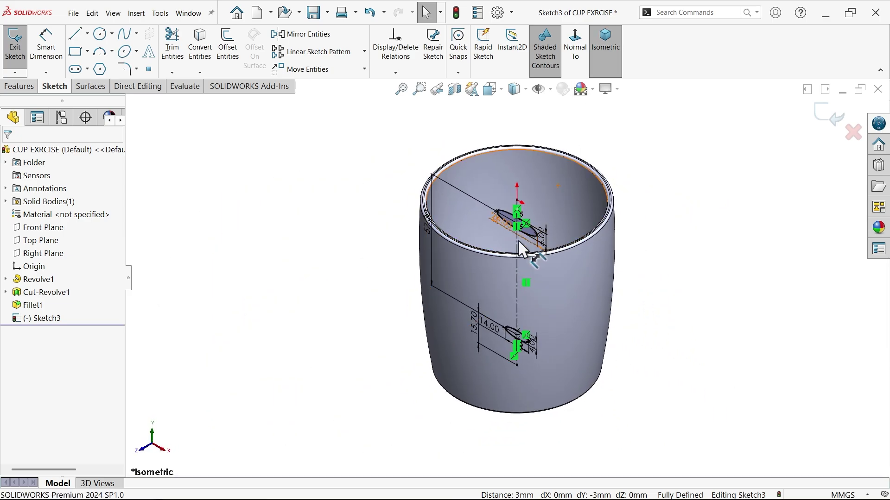
Create a single-direction projection split line of the ellipse profiles on the cup's outer face.
{"action": "left_click", "coordinate": [19, 86]}
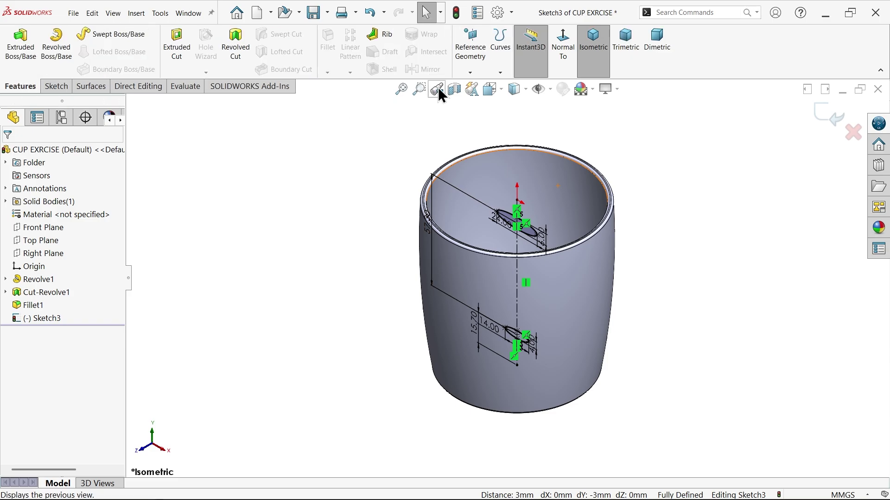
{"action": "left_click", "coordinate": [500, 72]}
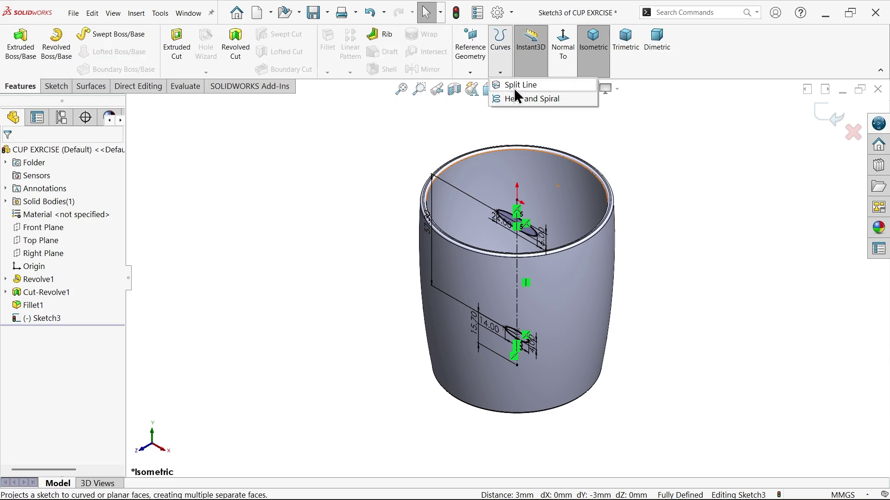
{"action": "left_click", "coordinate": [515, 89]}
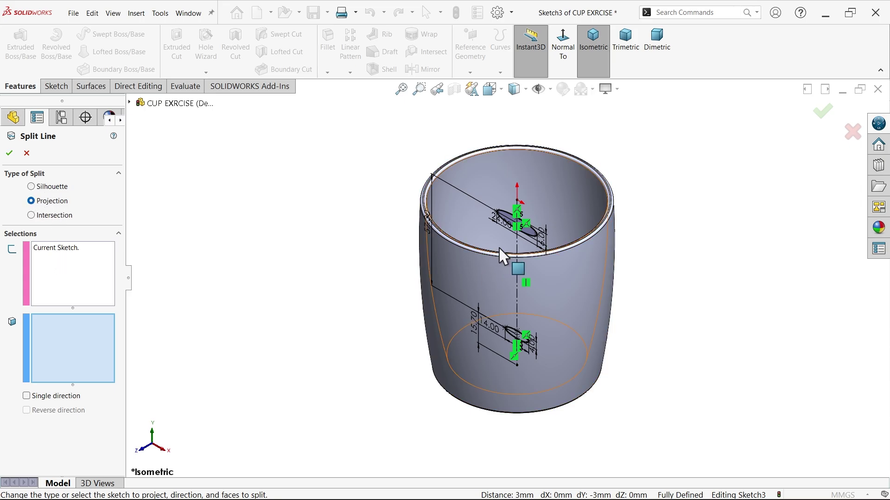
{"action": "left_click", "coordinate": [459, 287]}
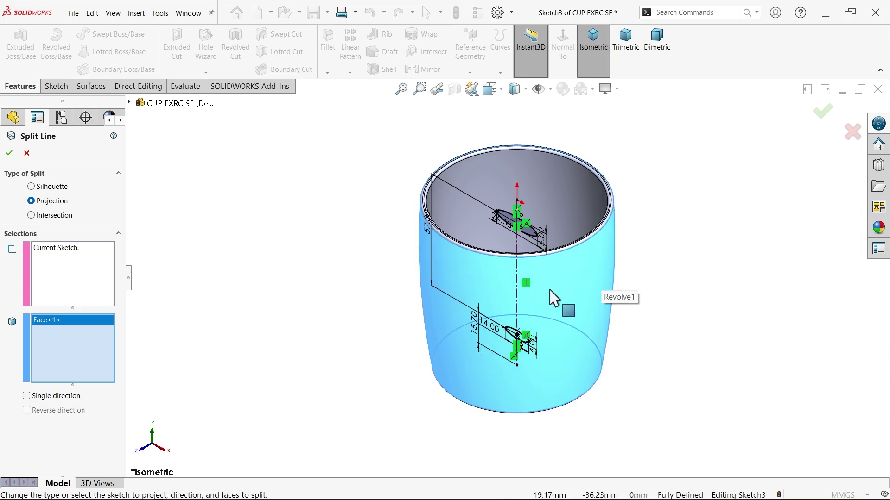
{"action": "scroll", "coordinate": [561, 308], "scroll_direction": "down", "scroll_amount": 2}
{"action": "left_click", "coordinate": [28, 396]}
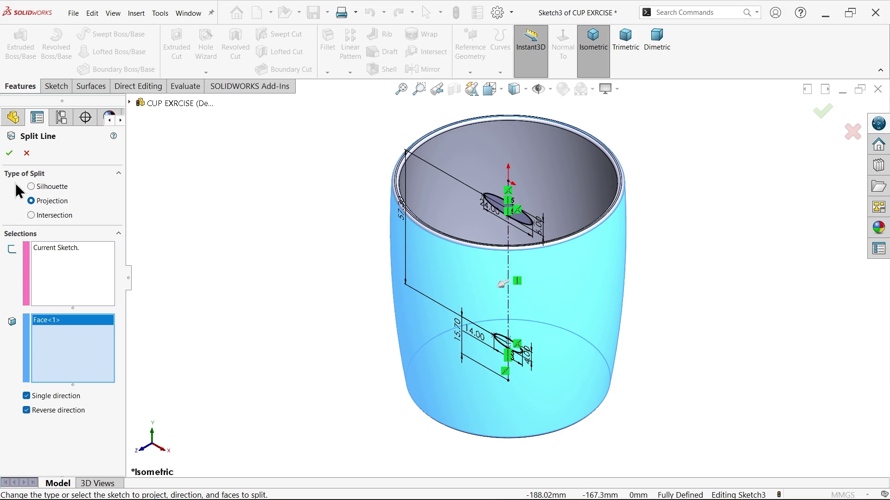
{"action": "left_click", "coordinate": [9, 154]}
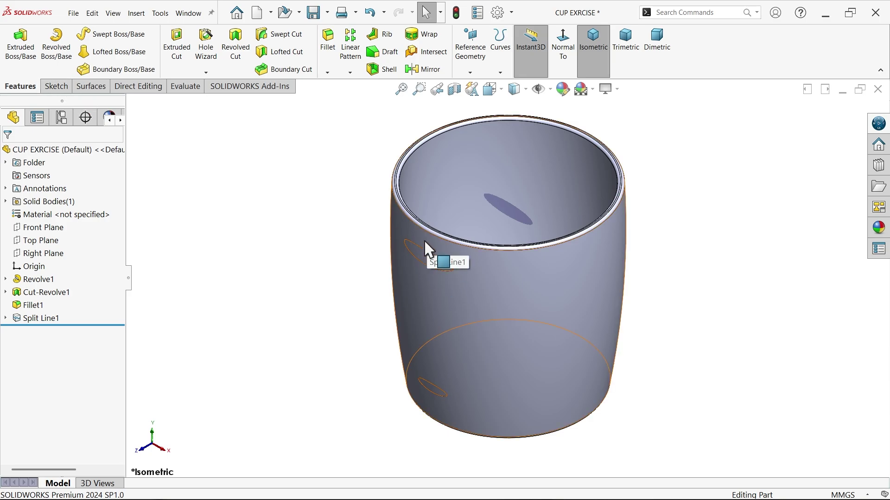
Start a new 3D sketch.
{"action": "left_click", "coordinate": [57, 85]}
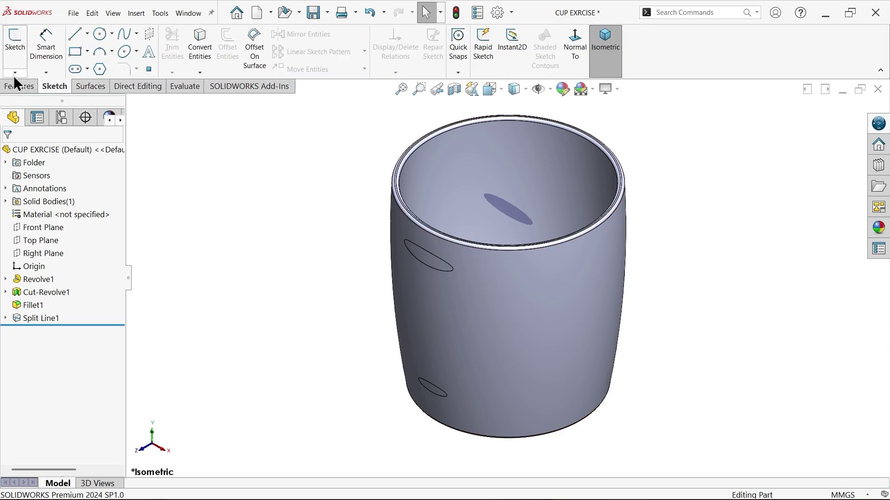
{"action": "left_click", "coordinate": [15, 73]}
{"action": "left_click", "coordinate": [37, 98]}
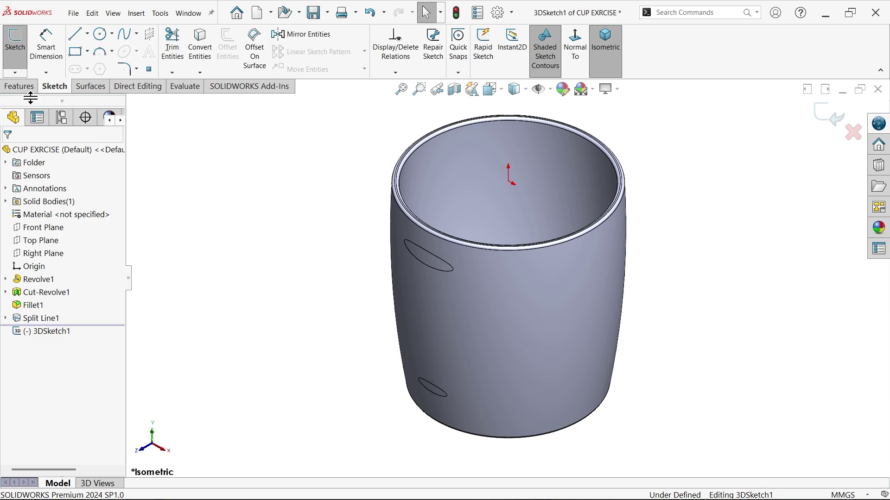
Create intersection curves between the Right Plane and the cup's outer face.
{"action": "left_click", "coordinate": [200, 73]}
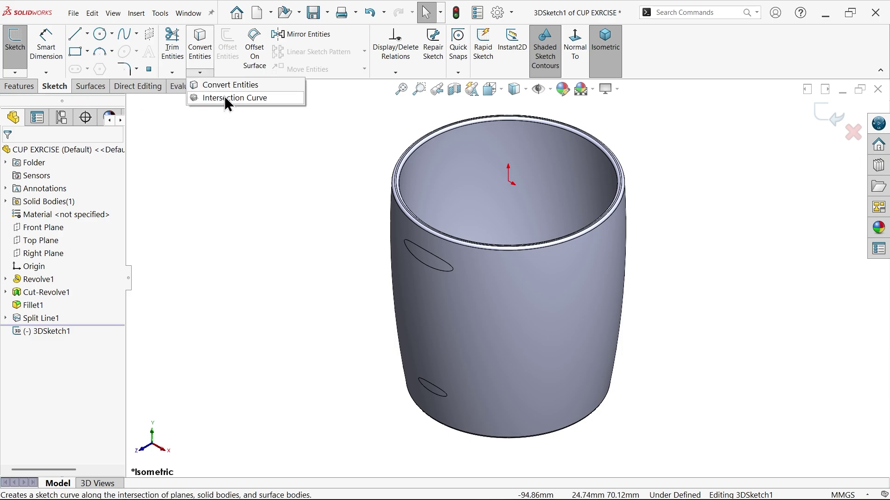
{"action": "left_click", "coordinate": [224, 98]}
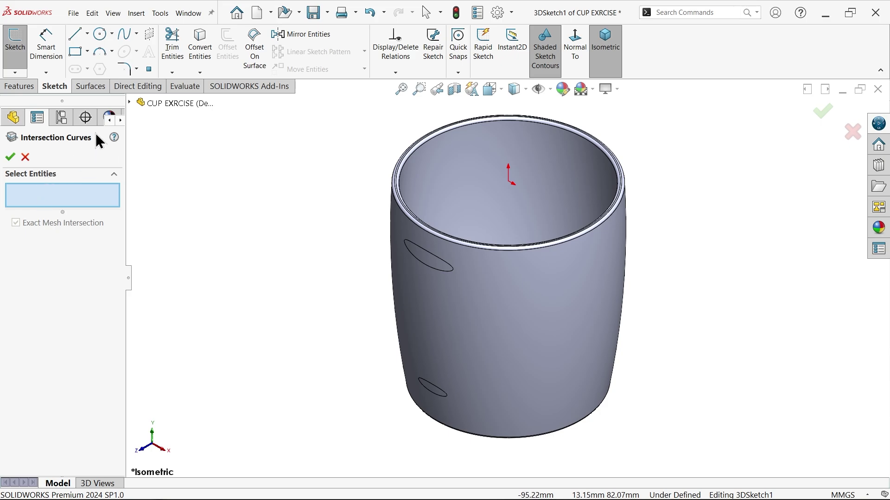
{"action": "left_click", "coordinate": [130, 103]}
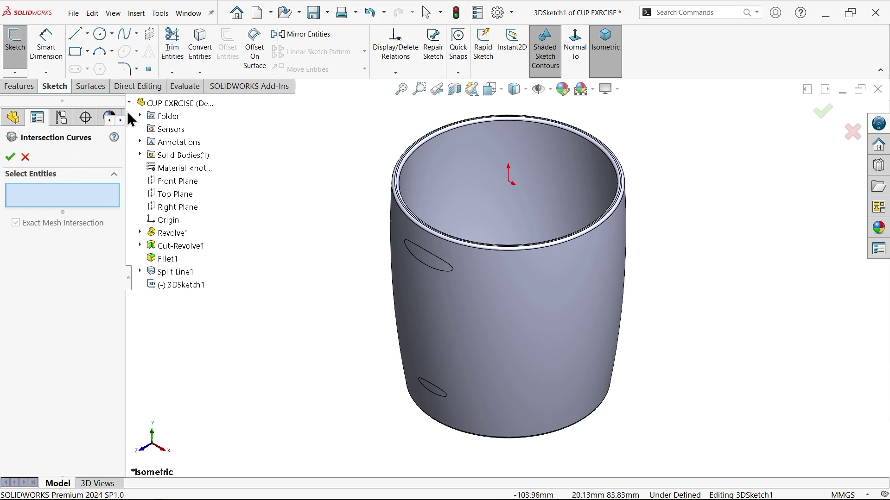
{"action": "left_click", "coordinate": [170, 208]}
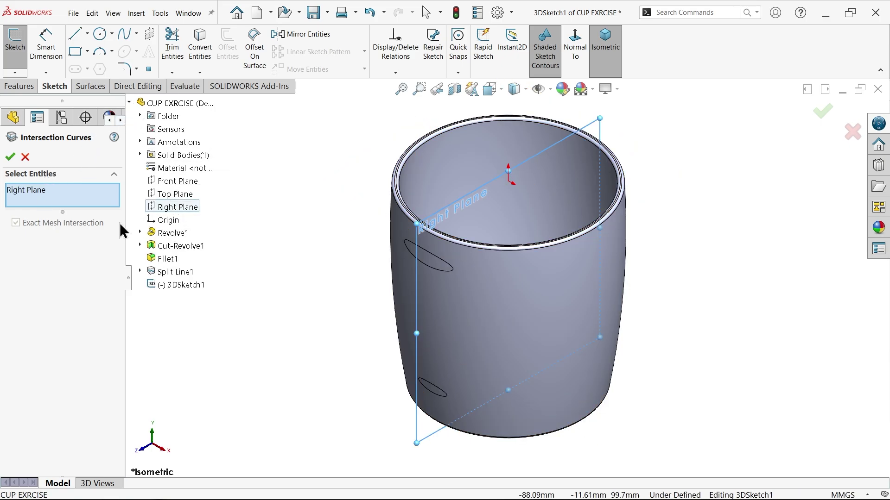
{"action": "left_click", "coordinate": [459, 308]}
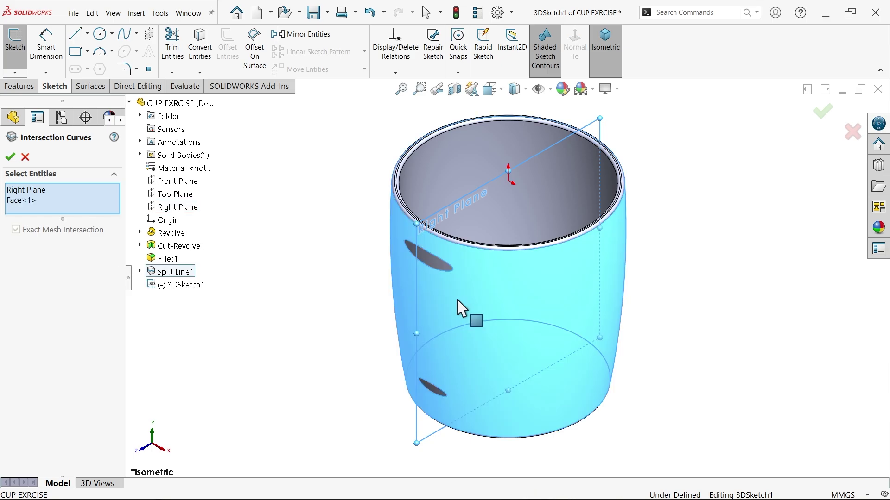
{"action": "left_click", "coordinate": [11, 159]}
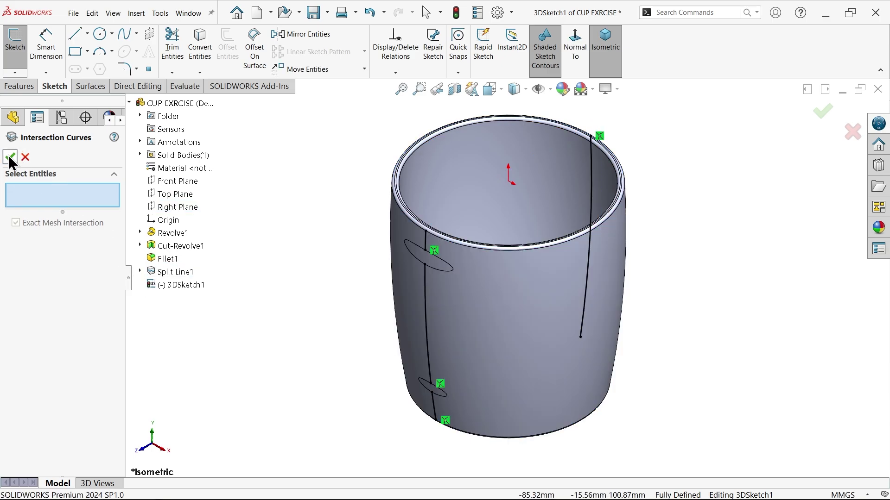
{"action": "scroll", "coordinate": [427, 251], "scroll_direction": "down", "scroll_amount": 5}
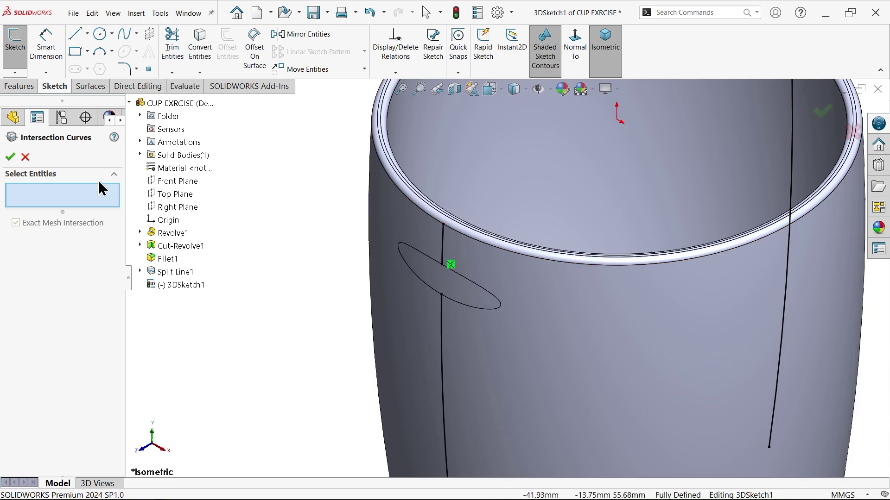
{"action": "left_click", "coordinate": [25, 158]}
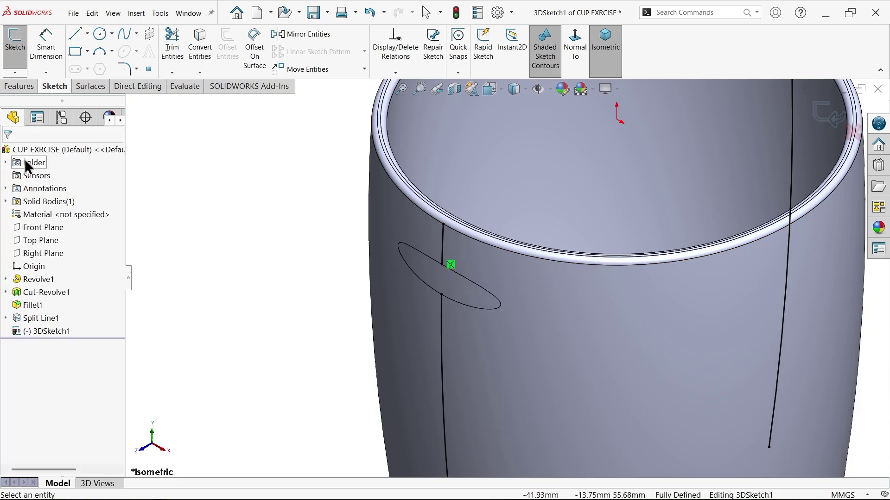
Exit the 3D sketch and add Plane1, offset 45 mm and flipped, from the cup's bottom rim face.
{"action": "left_click", "coordinate": [835, 114]}
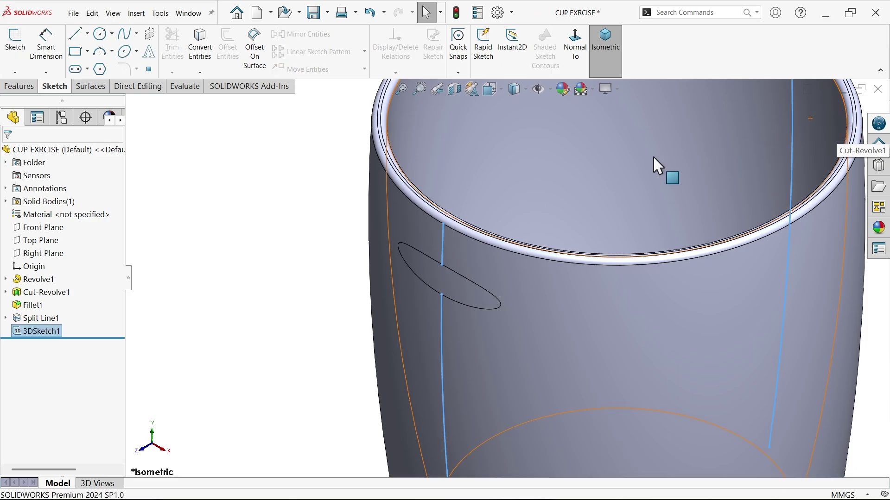
{"action": "scroll", "coordinate": [254, 260], "scroll_direction": "up", "scroll_amount": 3}
{"action": "scroll", "coordinate": [257, 262], "scroll_direction": "up", "scroll_amount": 2}
{"action": "scroll", "coordinate": [568, 350], "scroll_direction": "down", "scroll_amount": 2}
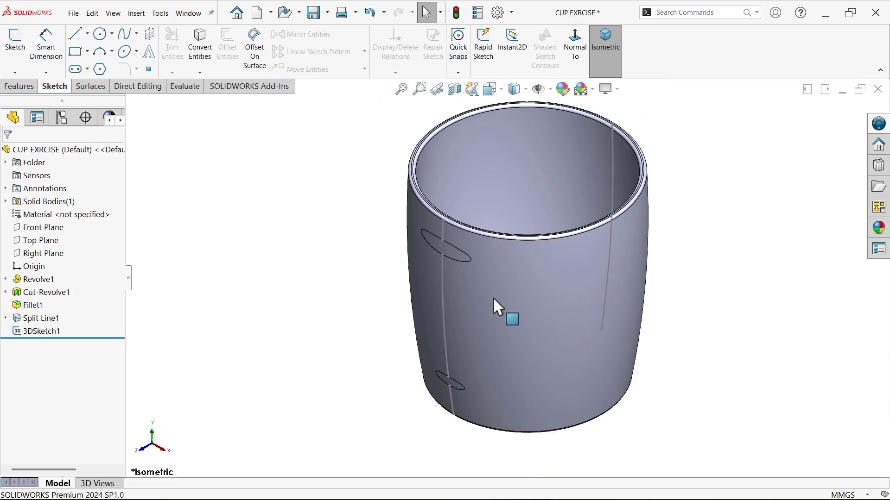
{"action": "left_click", "coordinate": [20, 87]}
{"action": "left_click", "coordinate": [470, 72]}
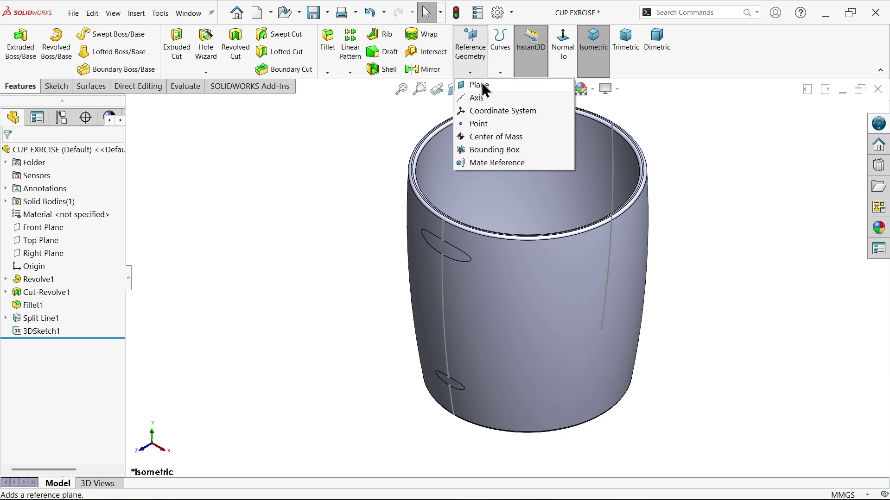
{"action": "left_click", "coordinate": [482, 89]}
{"action": "scroll", "coordinate": [322, 327], "scroll_direction": "up", "scroll_amount": 2}
{"action": "middle_click_drag", "start_coordinate": [322, 327], "coordinate": [338, 193]}
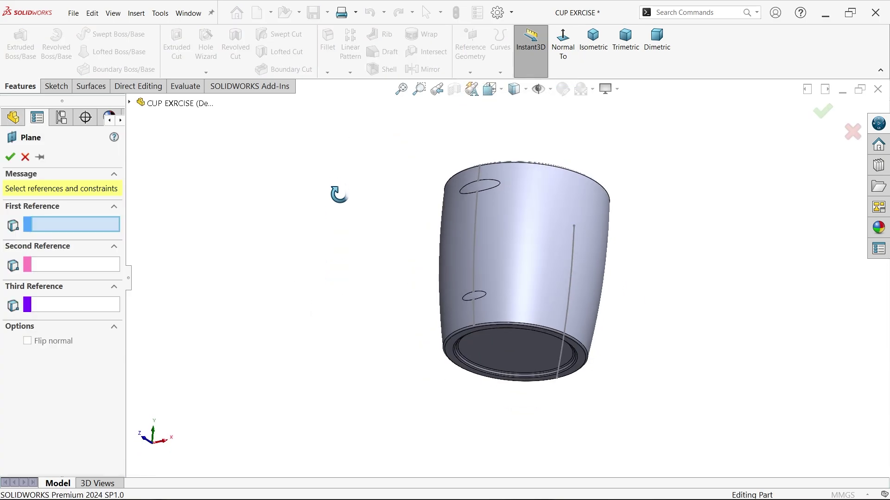
{"action": "scroll", "coordinate": [437, 327], "scroll_direction": "down", "scroll_amount": 3}
{"action": "left_click", "coordinate": [521, 366]}
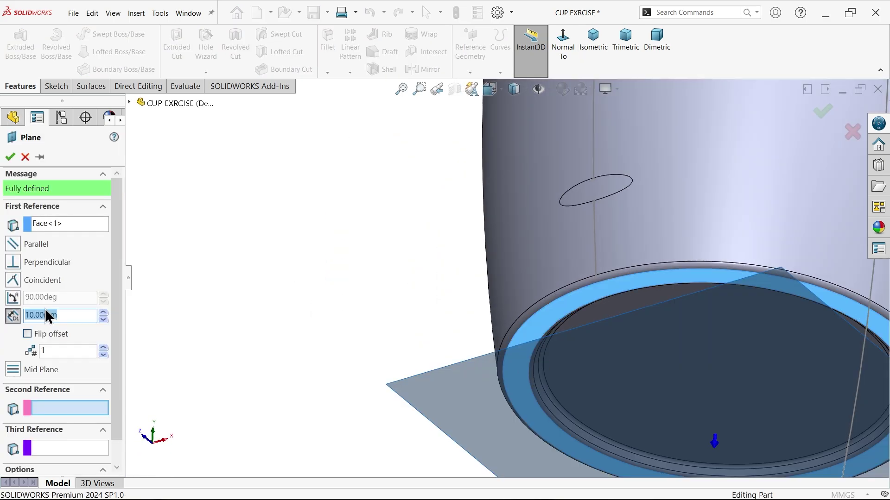
{"action": "type", "text": "45"}
{"action": "key", "text": "Return"}
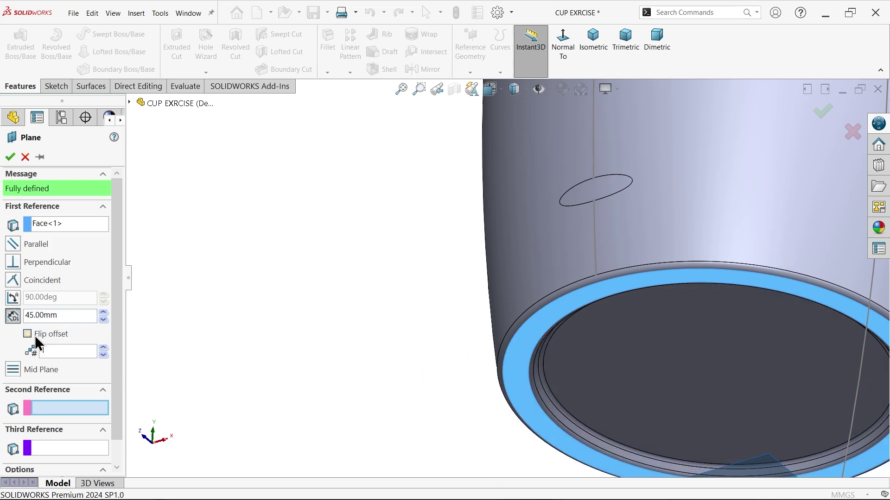
{"action": "left_click", "coordinate": [27, 335]}
{"action": "scroll", "coordinate": [175, 318], "scroll_direction": "up", "scroll_amount": 1}
{"action": "scroll", "coordinate": [310, 254], "scroll_direction": "up", "scroll_amount": 2}
{"action": "middle_click_drag", "start_coordinate": [310, 254], "coordinate": [435, 287]}
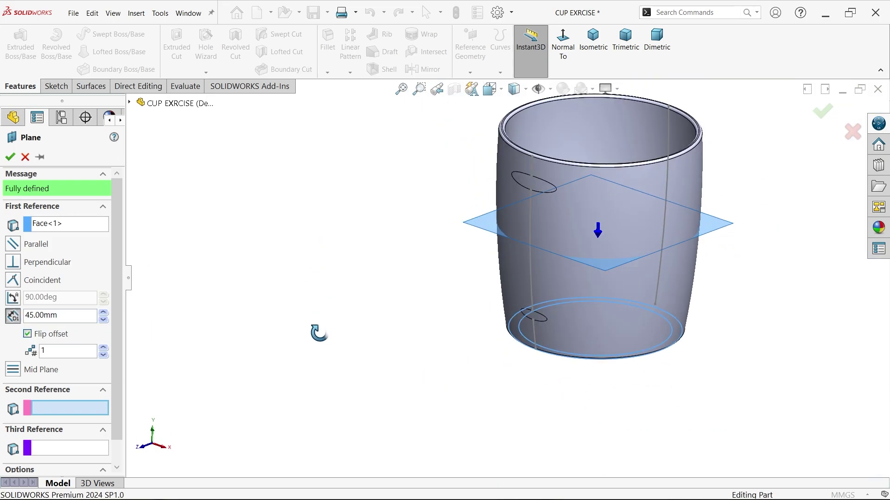
{"action": "left_click", "coordinate": [10, 157]}
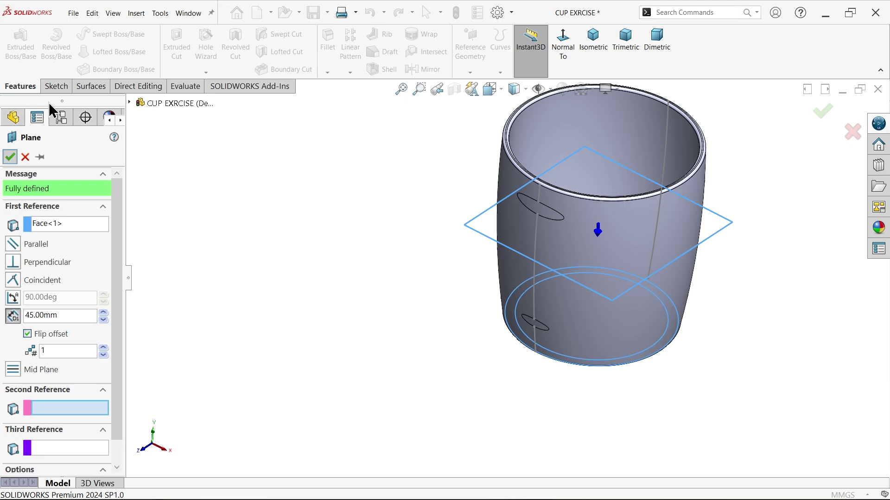
{"action": "left_click", "coordinate": [56, 86]}
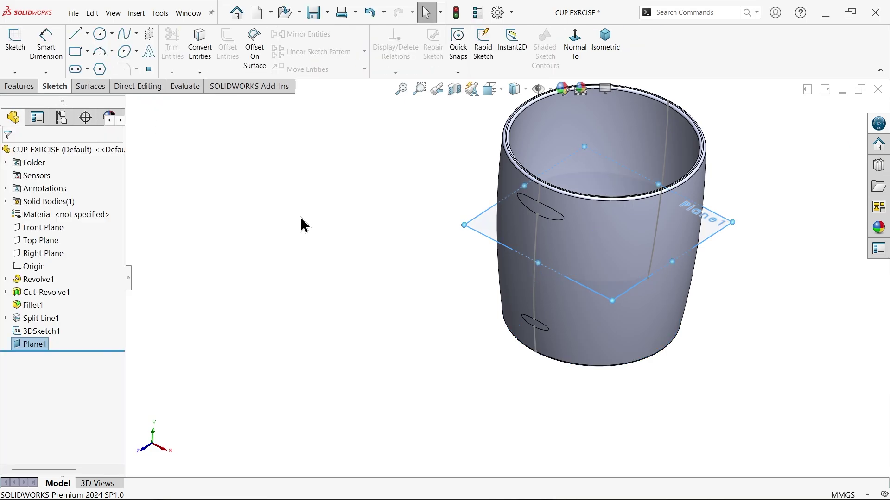
On Plane1, draw a vertical centerline down from the origin and start an ellipse at its end.
{"action": "left_click", "coordinate": [16, 54]}
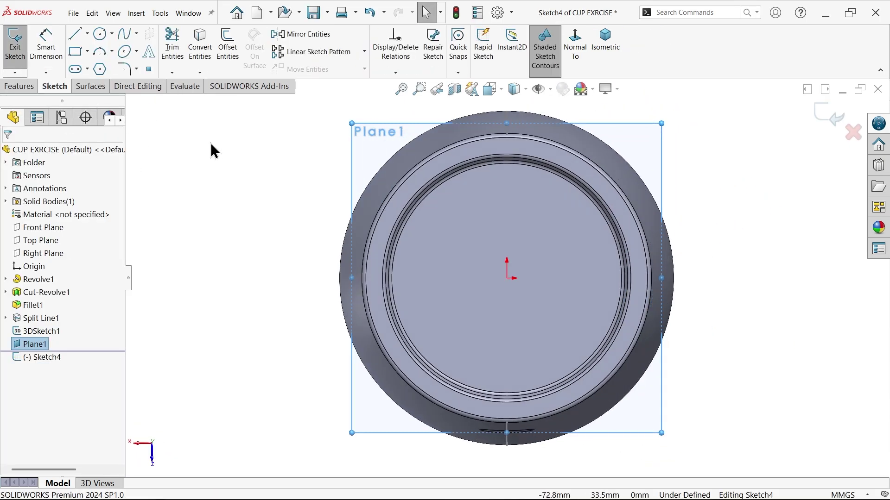
{"action": "scroll", "coordinate": [344, 255], "scroll_direction": "up", "scroll_amount": 3}
{"action": "scroll", "coordinate": [512, 401], "scroll_direction": "down", "scroll_amount": 1}
{"action": "scroll", "coordinate": [513, 401], "scroll_direction": "down", "scroll_amount": 2}
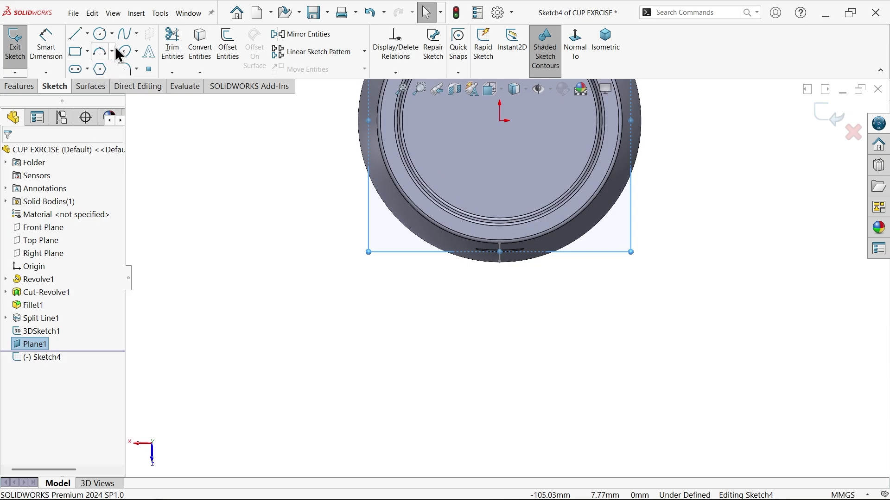
{"action": "left_click", "coordinate": [87, 33]}
{"action": "left_click", "coordinate": [89, 64]}
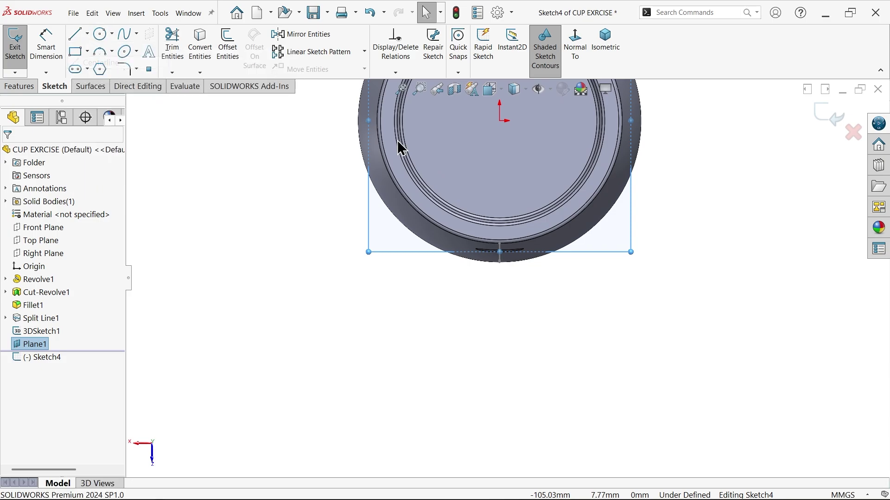
{"action": "left_click", "coordinate": [499, 121]}
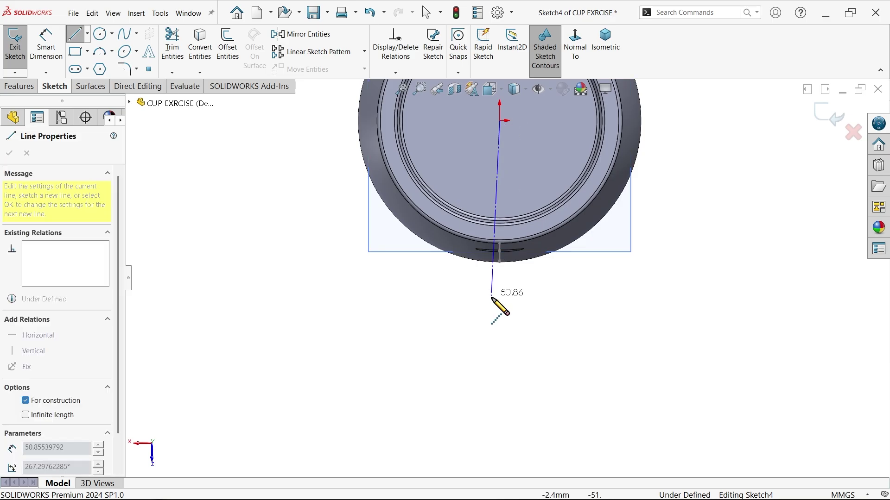
{"action": "left_click", "coordinate": [500, 328]}
{"action": "right_click", "coordinate": [549, 306]}
{"action": "left_click", "coordinate": [572, 322]}
{"action": "key", "text": "Escape"}
{"action": "scroll", "coordinate": [505, 247], "scroll_direction": "down", "scroll_amount": 3}
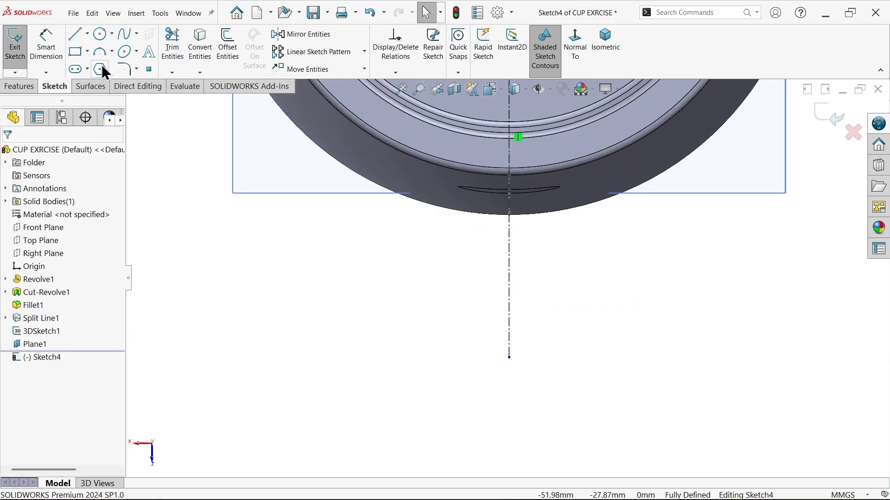
{"action": "scroll", "coordinate": [510, 371], "scroll_direction": "down", "scroll_amount": 2}
{"action": "scroll", "coordinate": [522, 359], "scroll_direction": "down", "scroll_amount": 2}
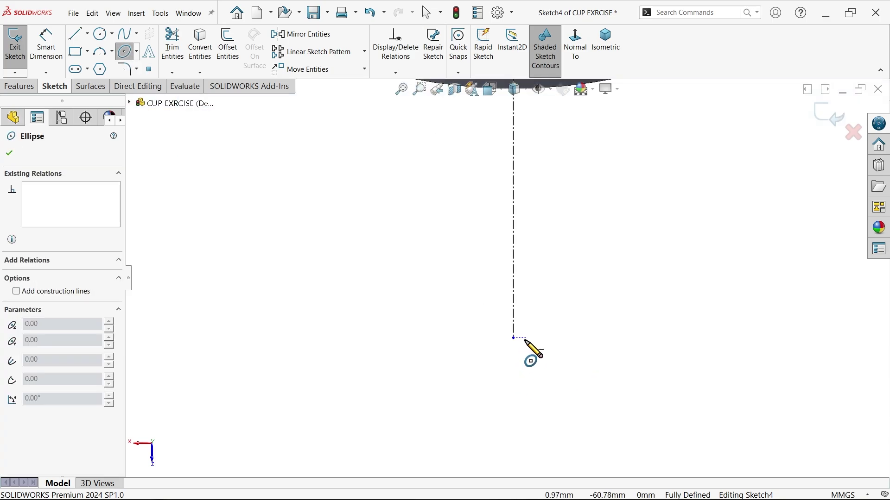
{"action": "left_click", "coordinate": [513, 339]}
{"action": "left_click", "coordinate": [586, 351]}
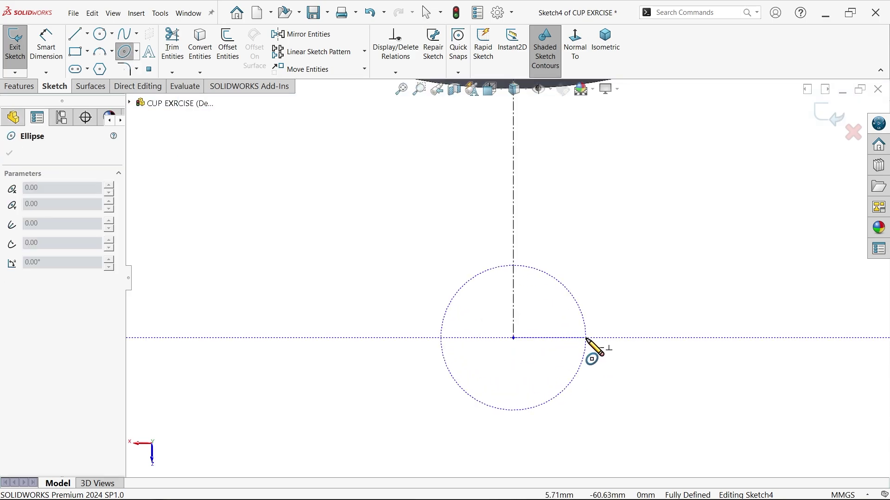
Finish the ellipse and dimension it 10 mm wide by 4 mm high.
{"action": "left_click", "coordinate": [589, 301]}
{"action": "left_click", "coordinate": [45, 53]}
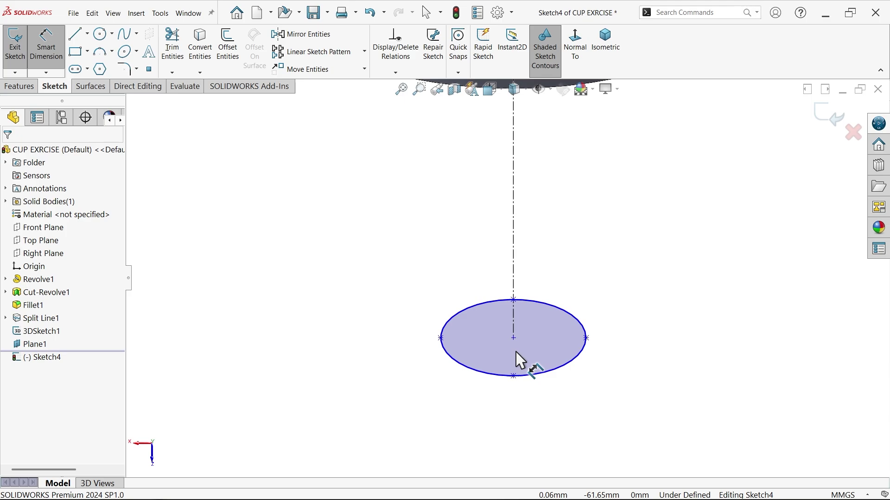
{"action": "left_click", "coordinate": [587, 338]}
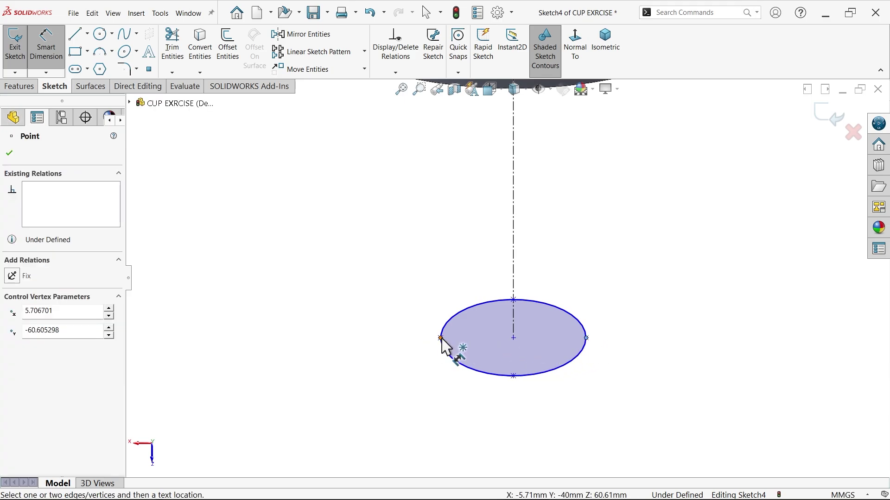
{"action": "left_click", "coordinate": [440, 338]}
{"action": "left_click", "coordinate": [453, 302]}
{"action": "type", "text": "10"}
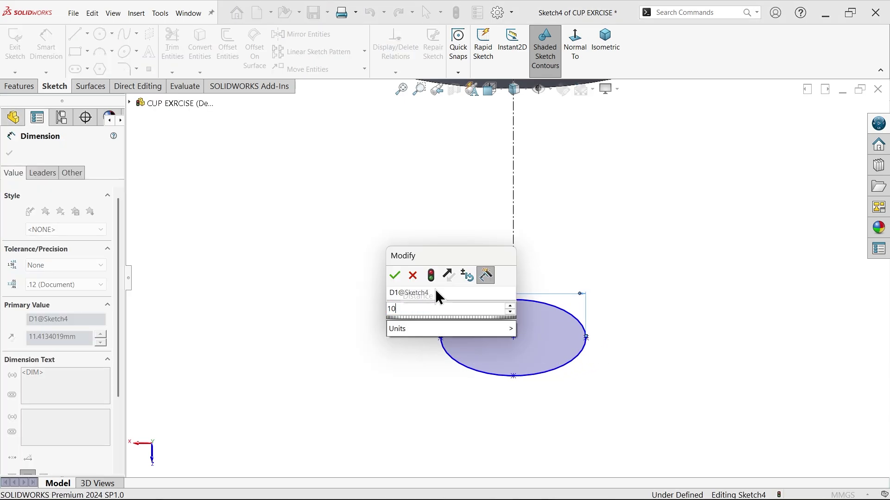
{"action": "key", "text": "Return"}
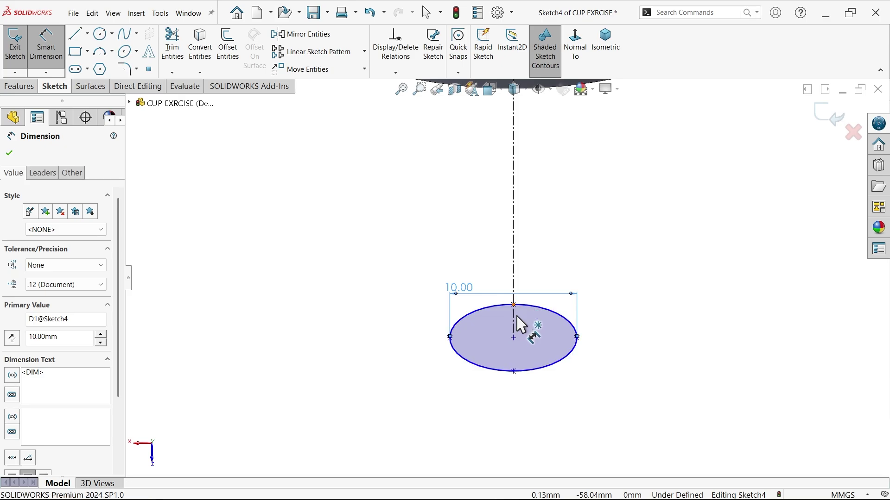
{"action": "left_click", "coordinate": [513, 372]}
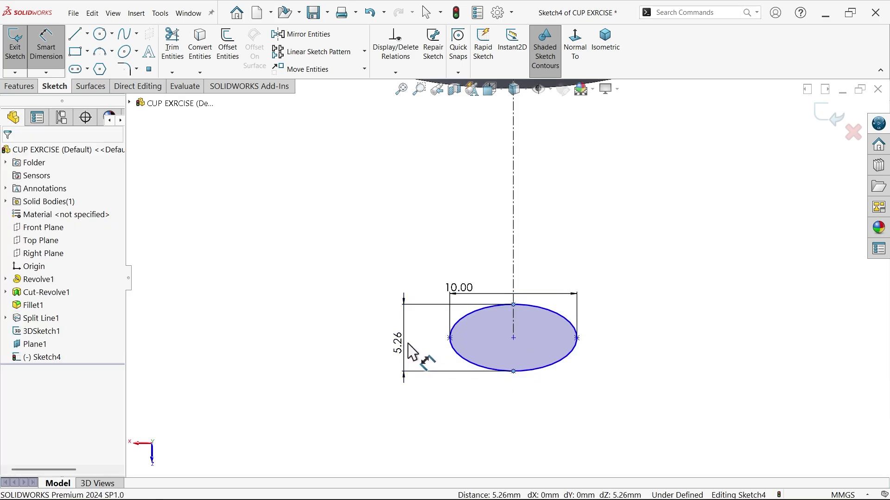
{"action": "left_click", "coordinate": [417, 360]}
{"action": "type", "text": "4"}
{"action": "left_click", "coordinate": [348, 324]}
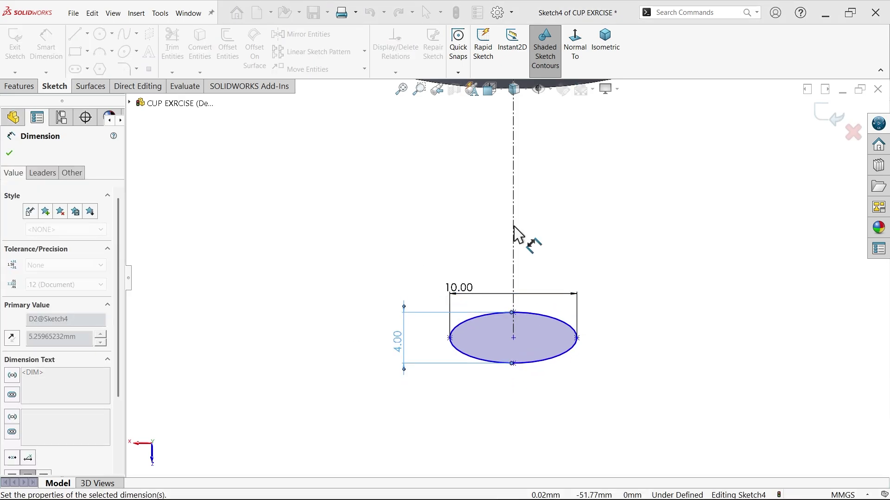
Dimension the centerline to 65 mm, placing the ellipse below the origin.
{"action": "left_click", "coordinate": [518, 194]}
{"action": "scroll", "coordinate": [434, 218], "scroll_direction": "up", "scroll_amount": 3}
{"action": "scroll", "coordinate": [423, 214], "scroll_direction": "up", "scroll_amount": 3}
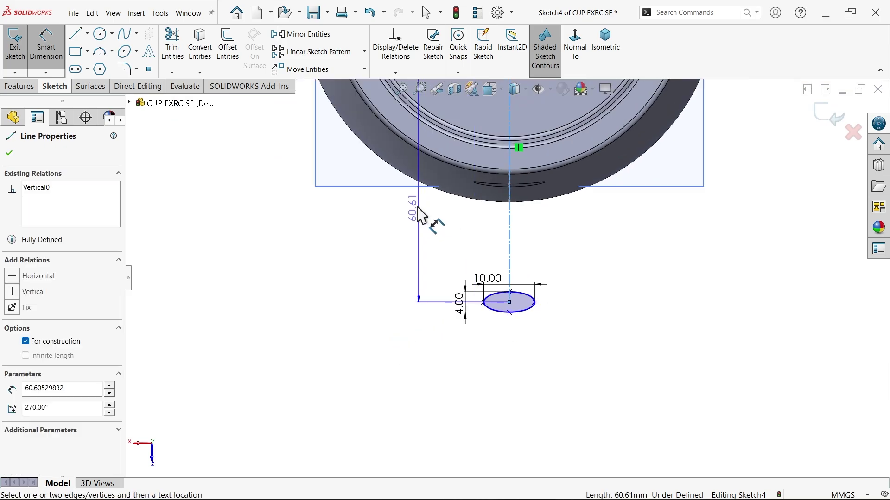
{"action": "scroll", "coordinate": [447, 212], "scroll_direction": "up", "scroll_amount": 2}
{"action": "scroll", "coordinate": [445, 208], "scroll_direction": "down", "scroll_amount": 2}
{"action": "left_click", "coordinate": [383, 221]}
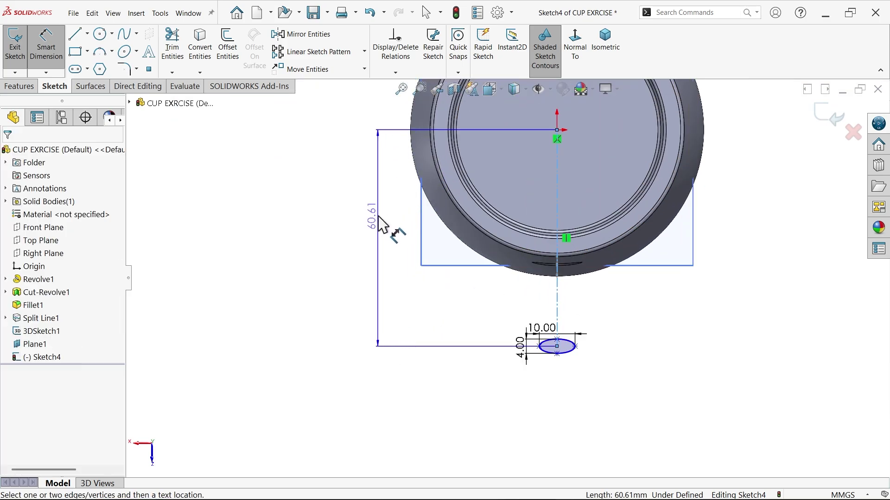
{"action": "left_click", "coordinate": [380, 223]}
{"action": "type", "text": "65"}
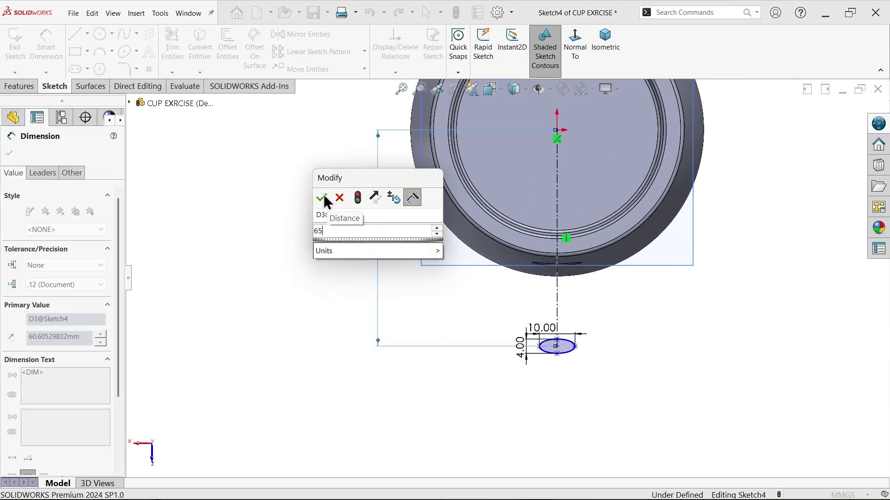
{"action": "left_click", "coordinate": [321, 199]}
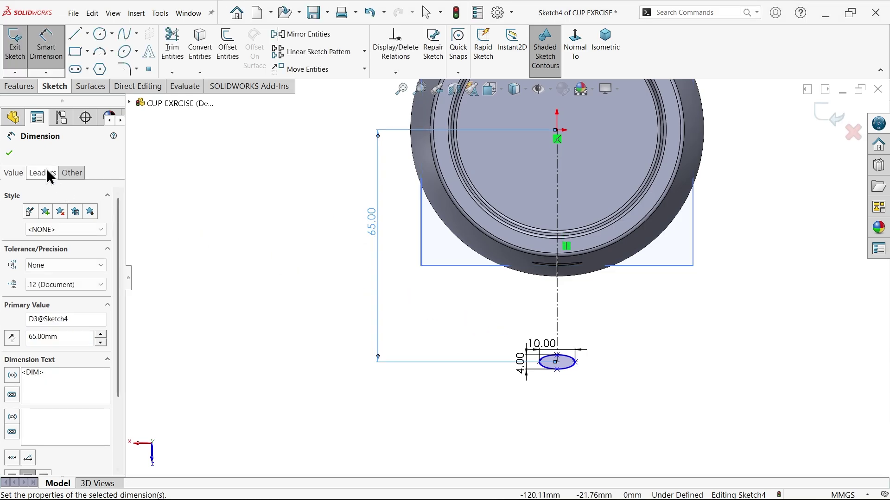
{"action": "left_click", "coordinate": [8, 154]}
{"action": "scroll", "coordinate": [566, 368], "scroll_direction": "down", "scroll_amount": 3}
{"action": "scroll", "coordinate": [546, 347], "scroll_direction": "down", "scroll_amount": 2}
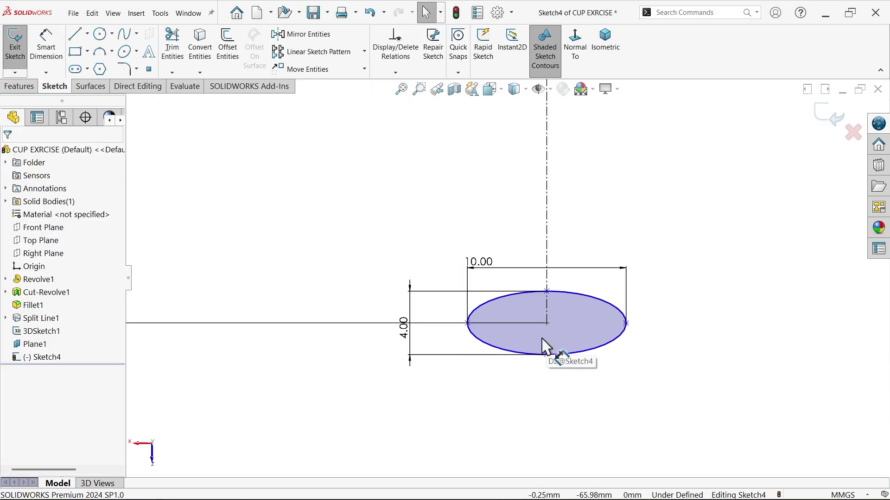
Make the ellipse's top point and centre vertical, then view the cup isometrically.
{"action": "left_click", "coordinate": [548, 292]}
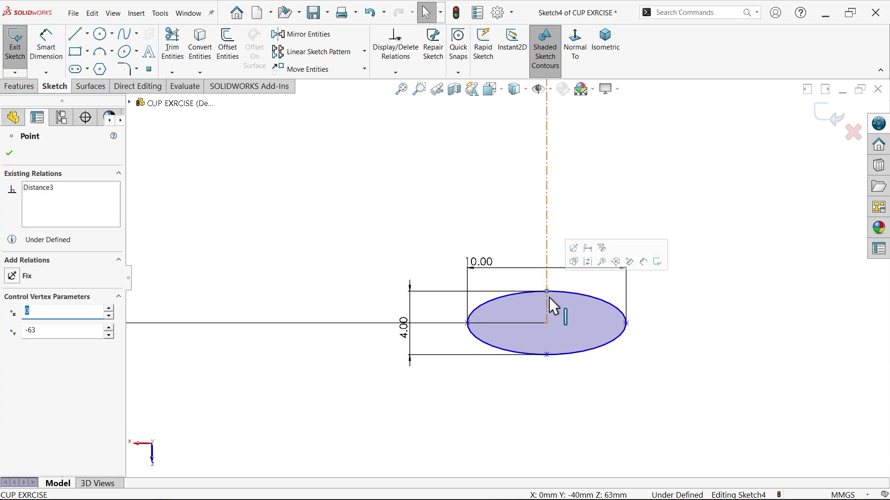
{"action": "left_click", "coordinate": [546, 323], "text": "ctrl"}
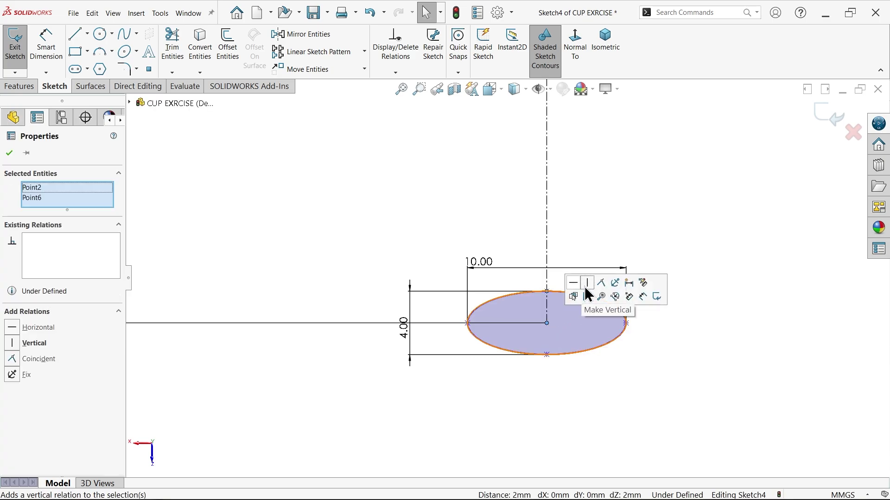
{"action": "left_click", "coordinate": [590, 290]}
{"action": "left_click", "coordinate": [630, 243]}
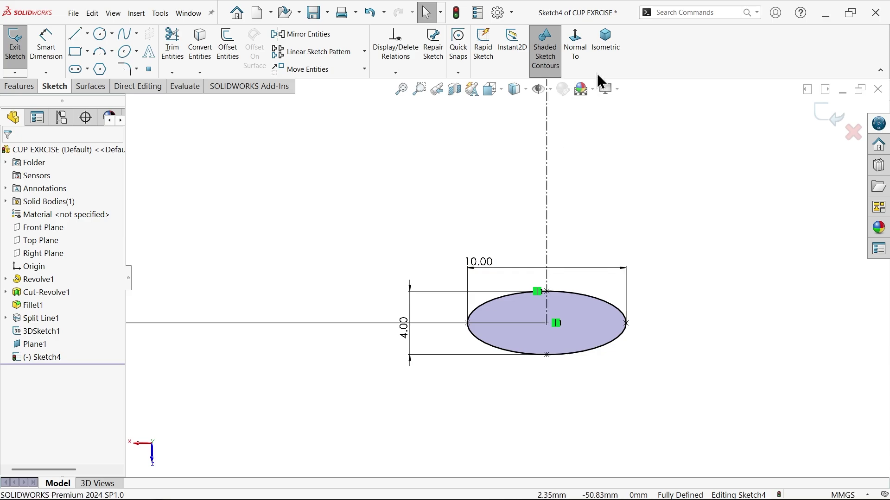
{"action": "left_click", "coordinate": [603, 59]}
{"action": "scroll", "coordinate": [505, 321], "scroll_direction": "down", "scroll_amount": 2}
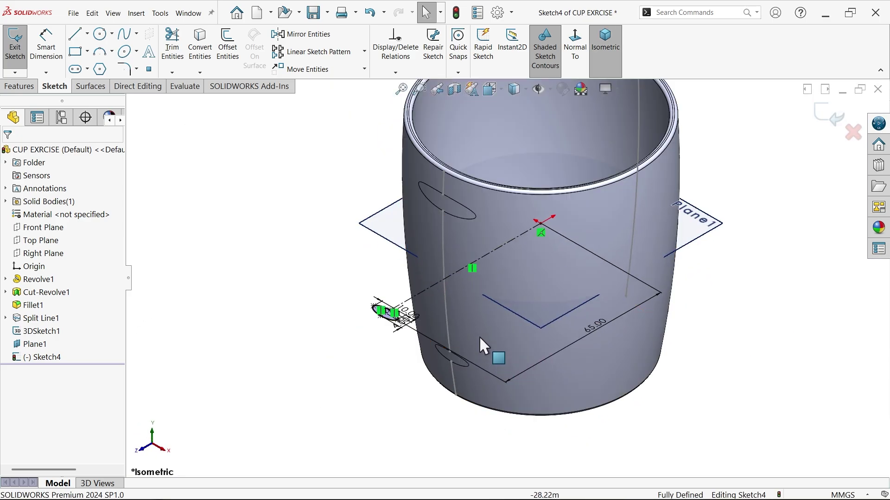
Exit Sketch4, hide Plane1, and start the Lofted Boss/Base command.
{"action": "left_click", "coordinate": [833, 117]}
{"action": "left_click", "coordinate": [716, 228]}
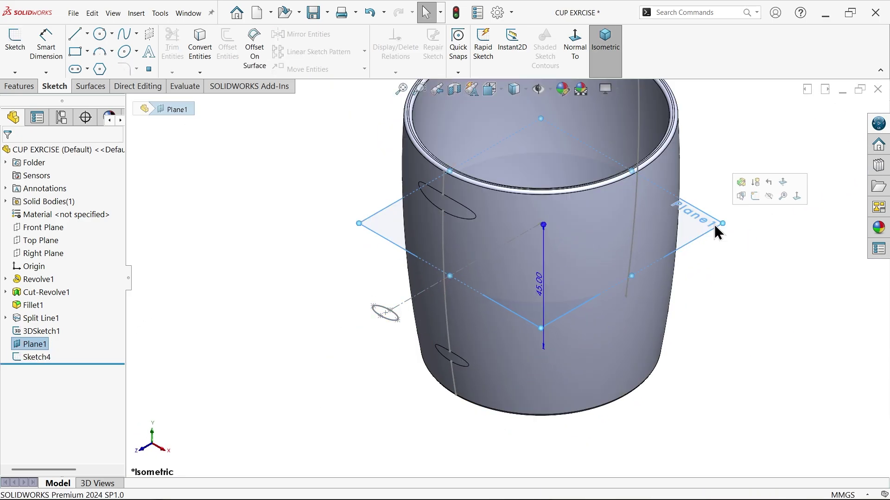
{"action": "left_click", "coordinate": [768, 195]}
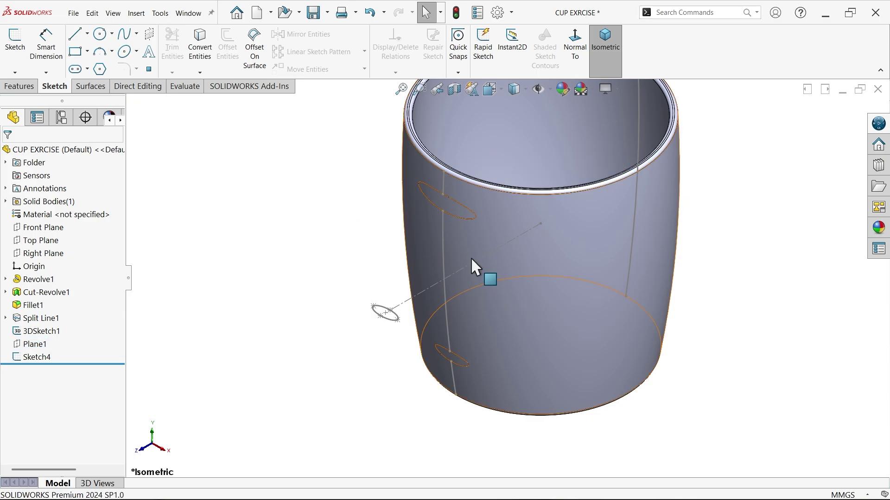
{"action": "left_click", "coordinate": [29, 88]}
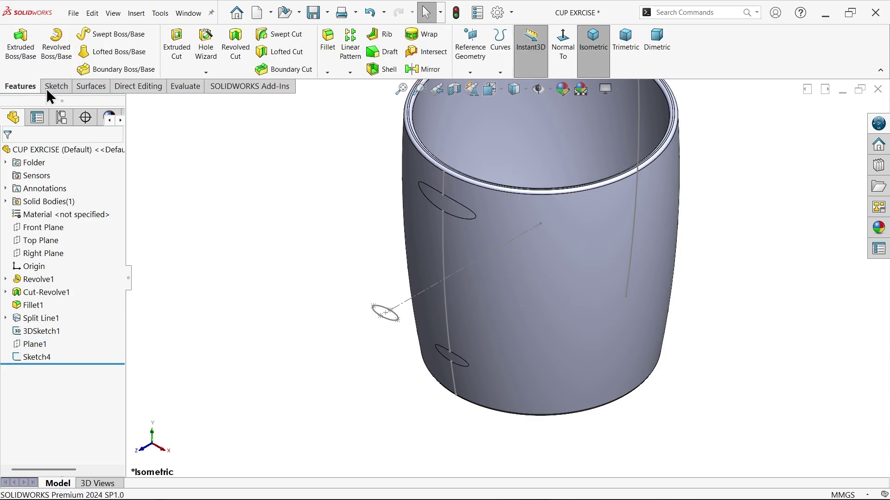
{"action": "left_click", "coordinate": [134, 52]}
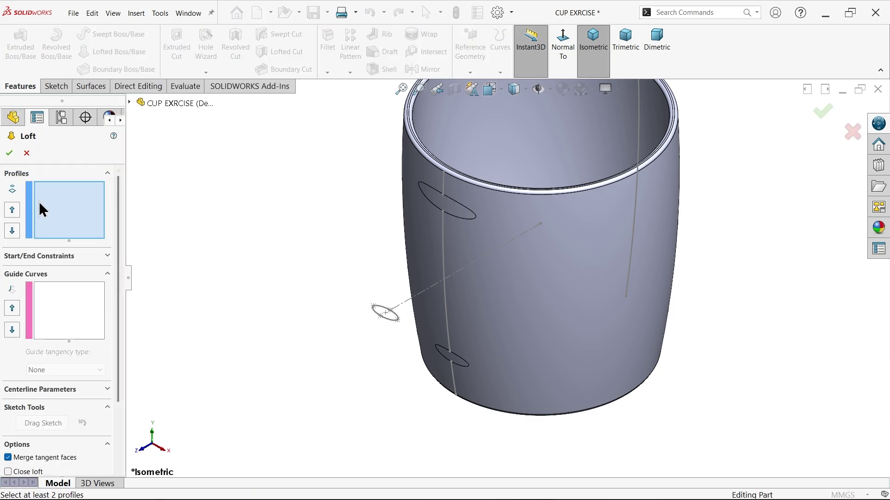
{"action": "scroll", "coordinate": [427, 254], "scroll_direction": "down", "scroll_amount": 3}
{"action": "scroll", "coordinate": [497, 197], "scroll_direction": "down", "scroll_amount": 3}
{"action": "scroll", "coordinate": [497, 195], "scroll_direction": "down", "scroll_amount": 3}
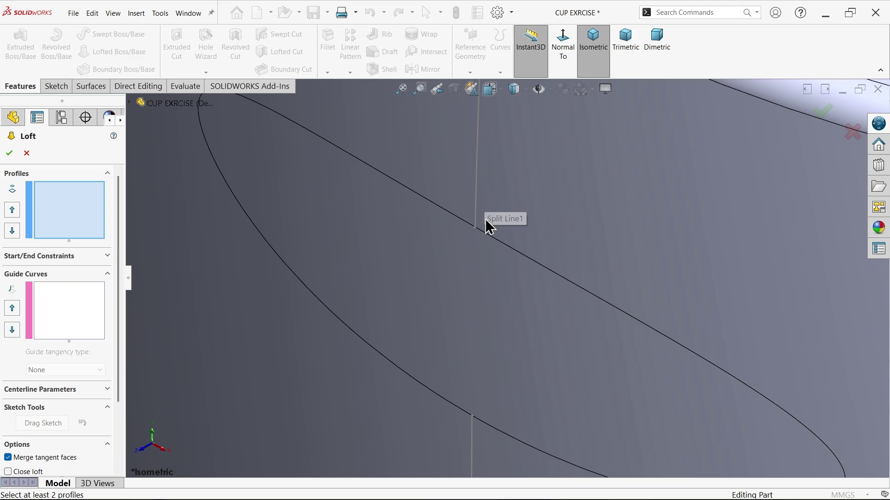
Select the upper wall edge, Sketch4 and the lower wall edge as loft profiles.
{"action": "left_click", "coordinate": [481, 230]}
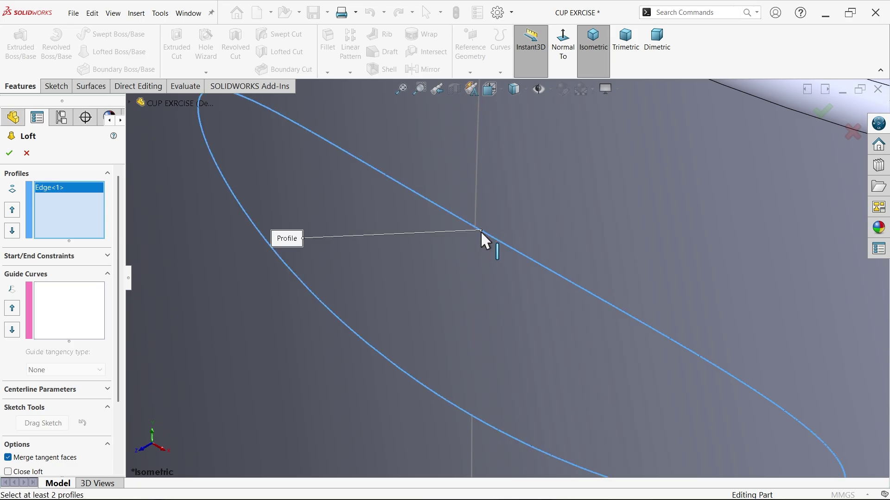
{"action": "scroll", "coordinate": [489, 325], "scroll_direction": "up", "scroll_amount": 3}
{"action": "scroll", "coordinate": [509, 406], "scroll_direction": "up", "scroll_amount": 2}
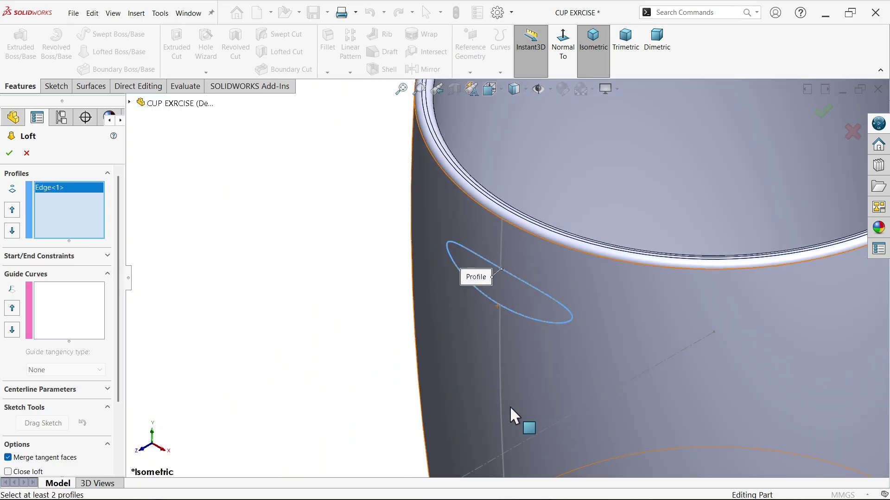
{"action": "scroll", "coordinate": [512, 341], "scroll_direction": "up", "scroll_amount": 2}
{"action": "scroll", "coordinate": [479, 257], "scroll_direction": "down", "scroll_amount": 3}
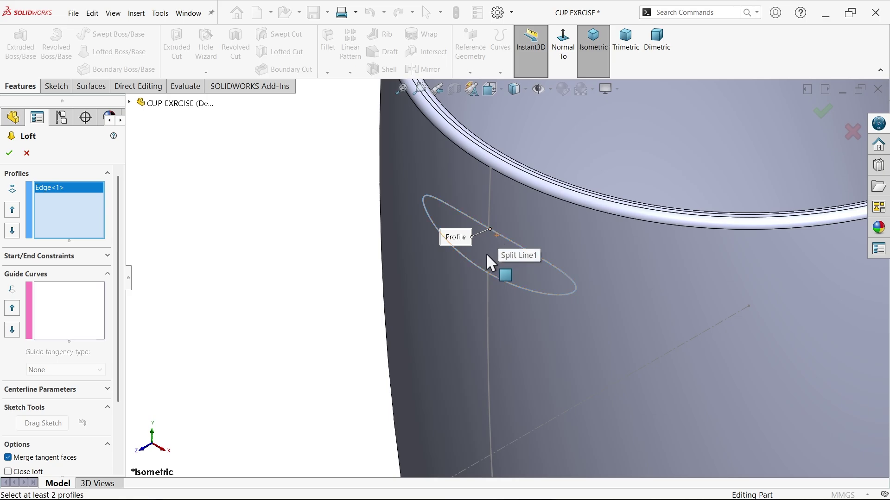
{"action": "scroll", "coordinate": [490, 264], "scroll_direction": "up", "scroll_amount": 3}
{"action": "scroll", "coordinate": [462, 387], "scroll_direction": "down", "scroll_amount": 2}
{"action": "scroll", "coordinate": [425, 382], "scroll_direction": "down", "scroll_amount": 2}
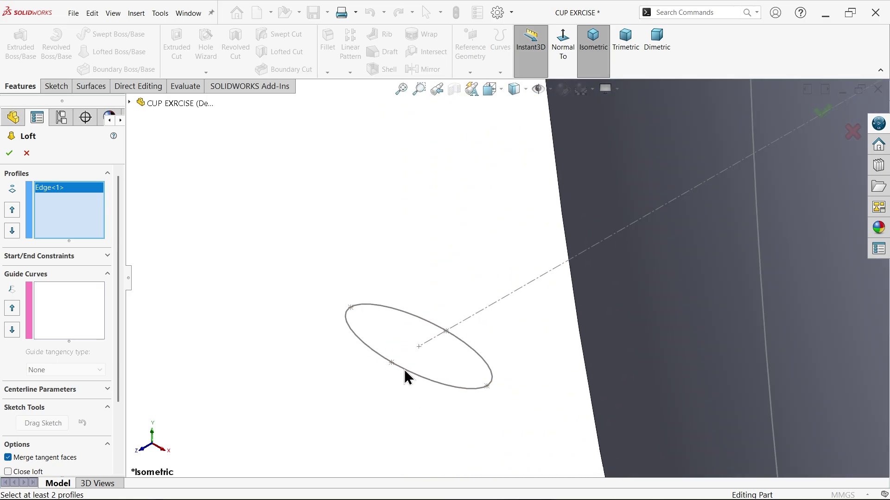
{"action": "scroll", "coordinate": [405, 377], "scroll_direction": "down", "scroll_amount": 2}
{"action": "left_click", "coordinate": [410, 355]}
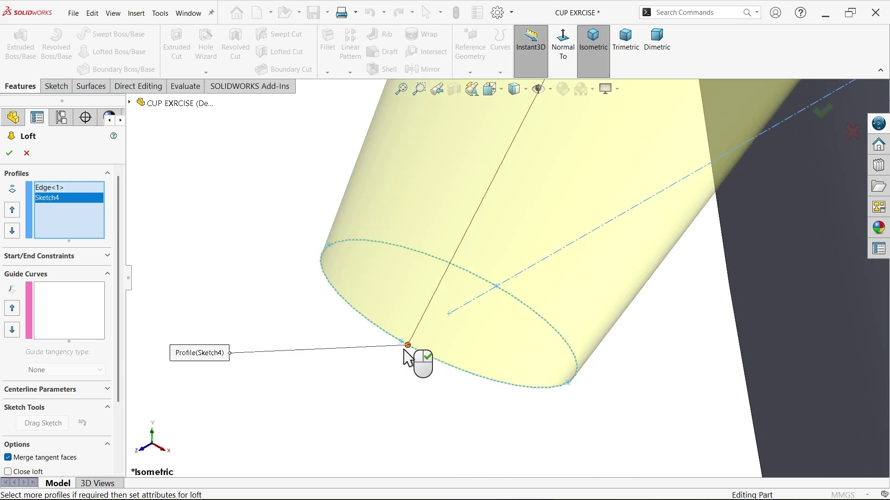
{"action": "scroll", "coordinate": [389, 316], "scroll_direction": "up", "scroll_amount": 3}
{"action": "scroll", "coordinate": [490, 345], "scroll_direction": "down", "scroll_amount": 3}
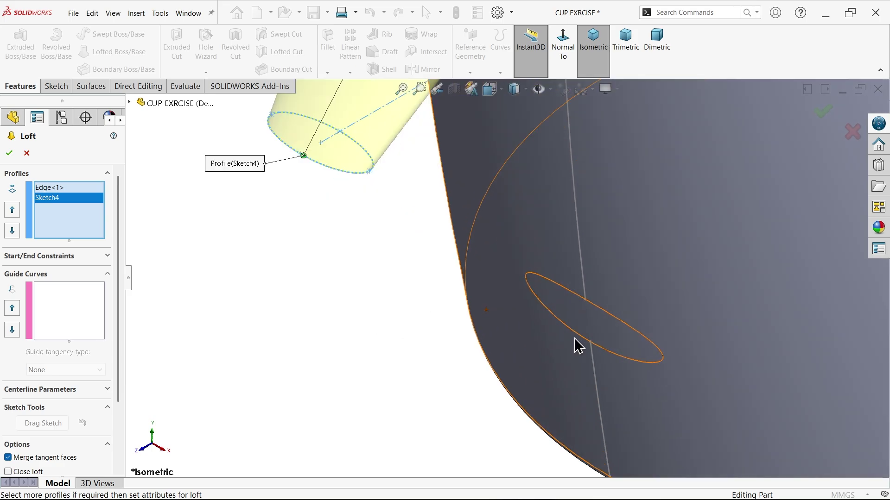
{"action": "scroll", "coordinate": [576, 344], "scroll_direction": "down", "scroll_amount": 2}
{"action": "scroll", "coordinate": [581, 342], "scroll_direction": "down", "scroll_amount": 1}
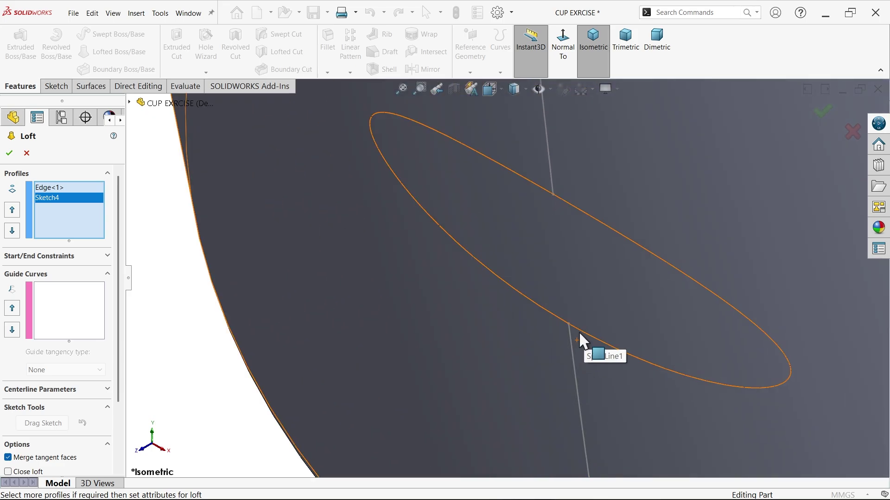
{"action": "left_click", "coordinate": [582, 341]}
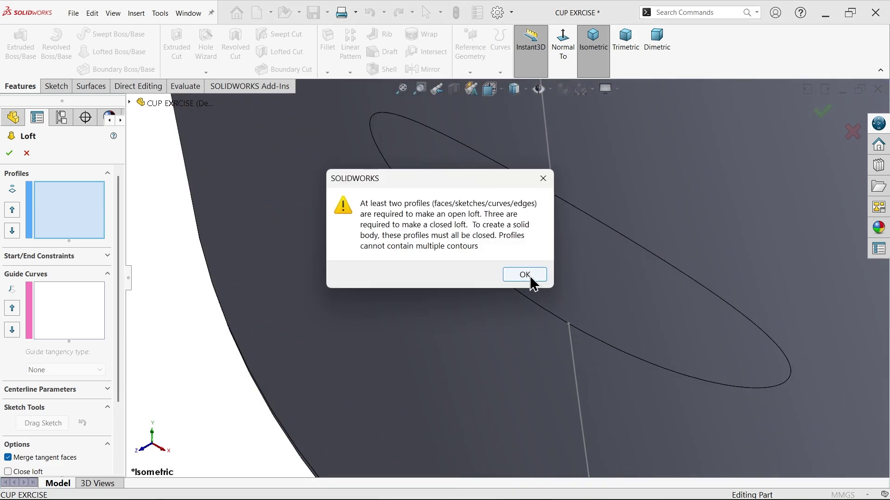
{"action": "left_click", "coordinate": [525, 275]}
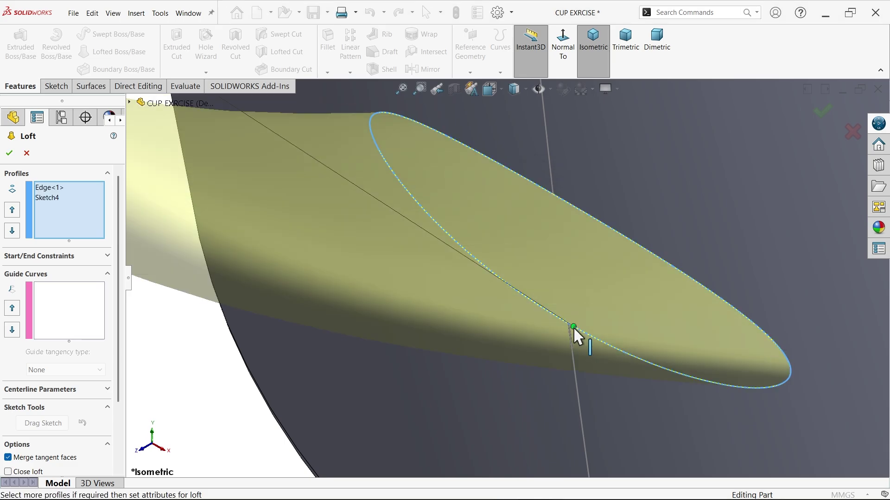
{"action": "left_click", "coordinate": [570, 327]}
{"action": "scroll", "coordinate": [556, 327], "scroll_direction": "down", "scroll_amount": 3}
{"action": "scroll", "coordinate": [586, 303], "scroll_direction": "down", "scroll_amount": 2}
{"action": "scroll", "coordinate": [586, 303], "scroll_direction": "down", "scroll_amount": 2}
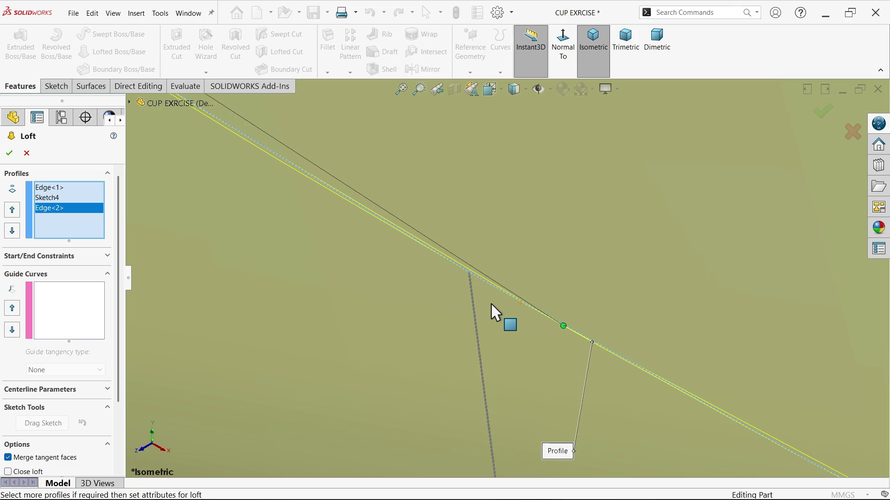
{"action": "scroll", "coordinate": [493, 312], "scroll_direction": "down", "scroll_amount": 2}
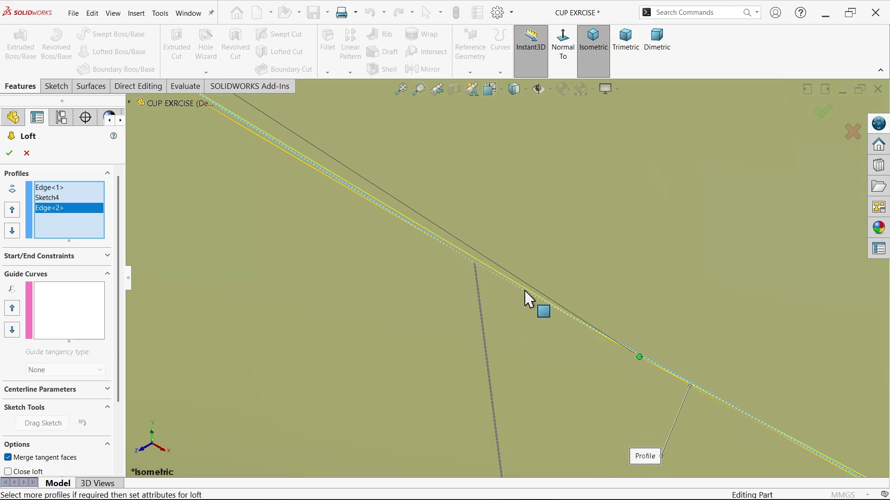
Drag the loft connector points onto the split-line edges to align the handle.
{"action": "left_click_drag", "start_coordinate": [640, 359], "coordinate": [480, 273]}
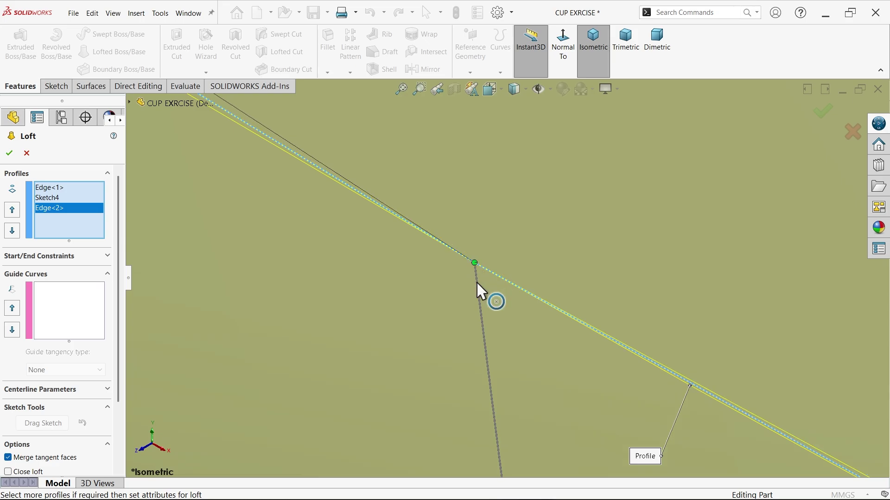
{"action": "scroll", "coordinate": [456, 293], "scroll_direction": "down", "scroll_amount": 3}
{"action": "scroll", "coordinate": [456, 285], "scroll_direction": "down", "scroll_amount": 3}
{"action": "scroll", "coordinate": [457, 285], "scroll_direction": "up", "scroll_amount": 2}
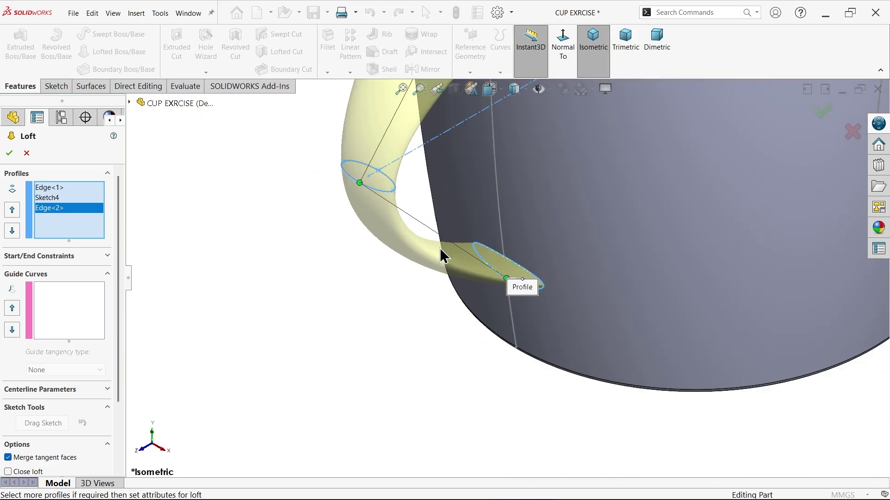
{"action": "scroll", "coordinate": [356, 194], "scroll_direction": "down", "scroll_amount": 2}
{"action": "scroll", "coordinate": [451, 230], "scroll_direction": "down", "scroll_amount": 3}
{"action": "scroll", "coordinate": [471, 255], "scroll_direction": "down", "scroll_amount": 3}
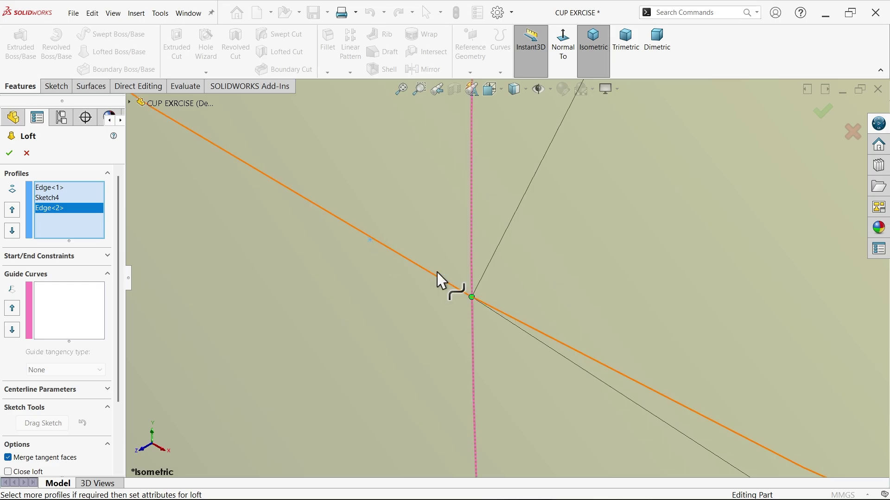
{"action": "left_click_drag", "start_coordinate": [471, 299], "coordinate": [369, 242]}
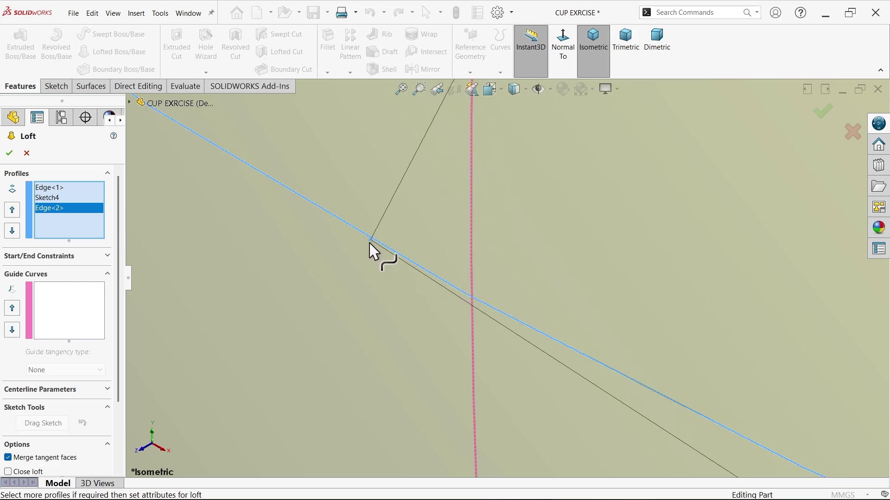
{"action": "scroll", "coordinate": [424, 280], "scroll_direction": "up", "scroll_amount": 1}
{"action": "scroll", "coordinate": [468, 288], "scroll_direction": "up", "scroll_amount": 3}
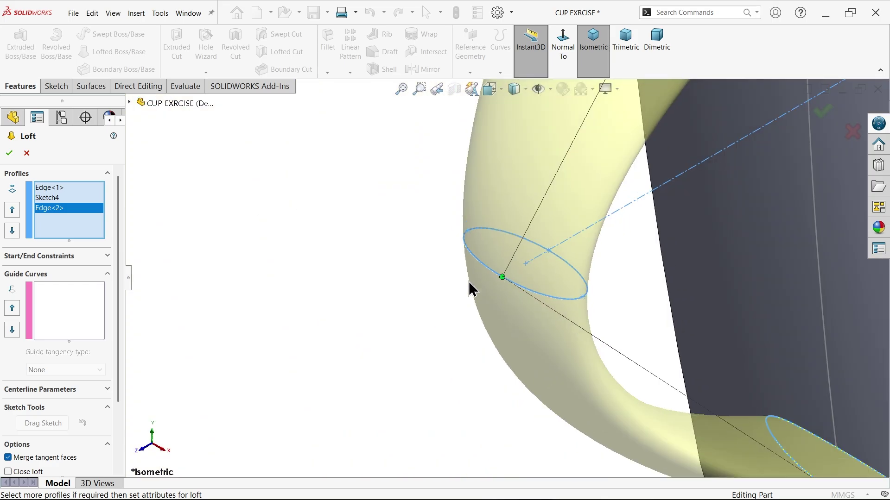
{"action": "scroll", "coordinate": [499, 265], "scroll_direction": "up", "scroll_amount": 2}
{"action": "scroll", "coordinate": [587, 142], "scroll_direction": "down", "scroll_amount": 3}
{"action": "scroll", "coordinate": [566, 169], "scroll_direction": "down", "scroll_amount": 3}
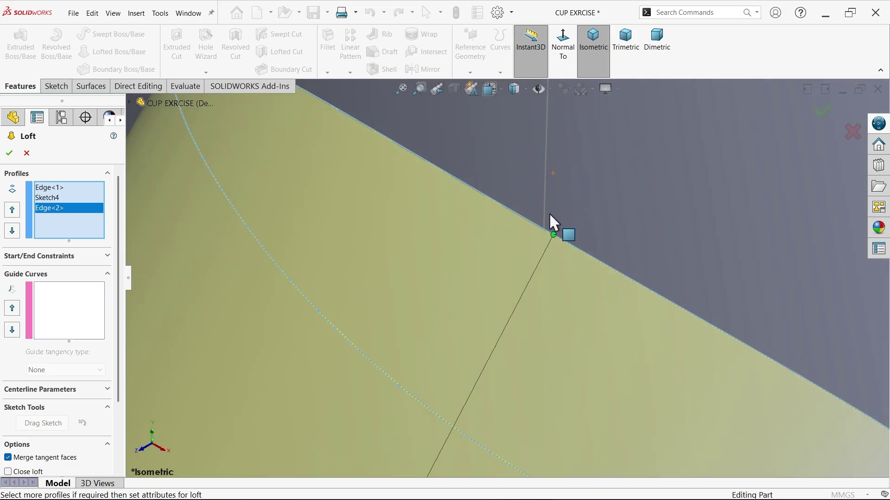
{"action": "scroll", "coordinate": [550, 223], "scroll_direction": "down", "scroll_amount": 2}
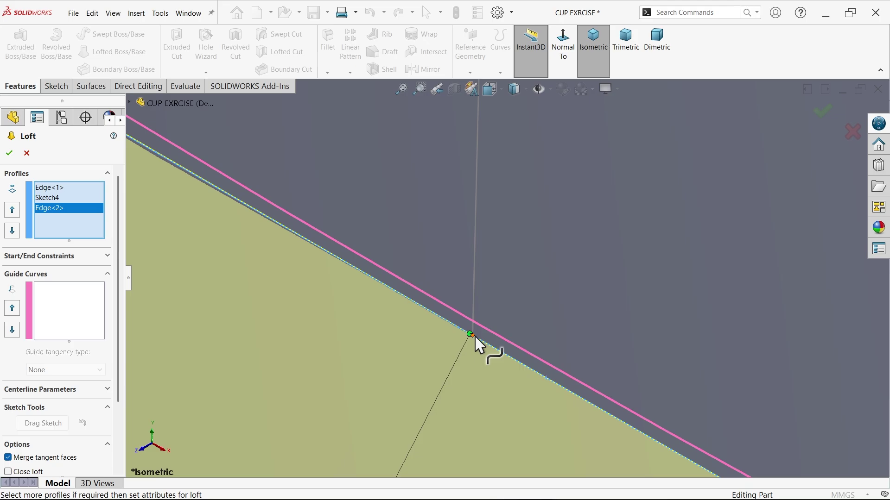
{"action": "mouse_move", "coordinate": [475, 340]}
{"action": "middle_mouse_down"}
{"action": "mouse_move", "coordinate": [508, 312]}
{"action": "mouse_move", "coordinate": [491, 301]}
{"action": "middle_mouse_up"}
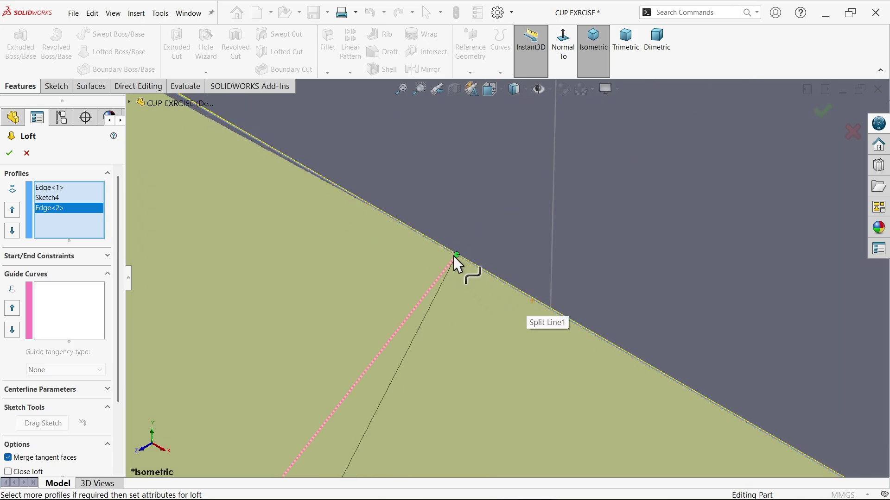
{"action": "mouse_move", "coordinate": [453, 257]}
{"action": "left_mouse_down"}
{"action": "mouse_move", "coordinate": [562, 324]}
{"action": "mouse_move", "coordinate": [558, 312]}
{"action": "left_mouse_up"}
{"action": "mouse_move", "coordinate": [558, 312]}
{"action": "middle_mouse_down"}
{"action": "mouse_move", "coordinate": [472, 302]}
{"action": "mouse_move", "coordinate": [431, 261]}
{"action": "middle_mouse_up"}
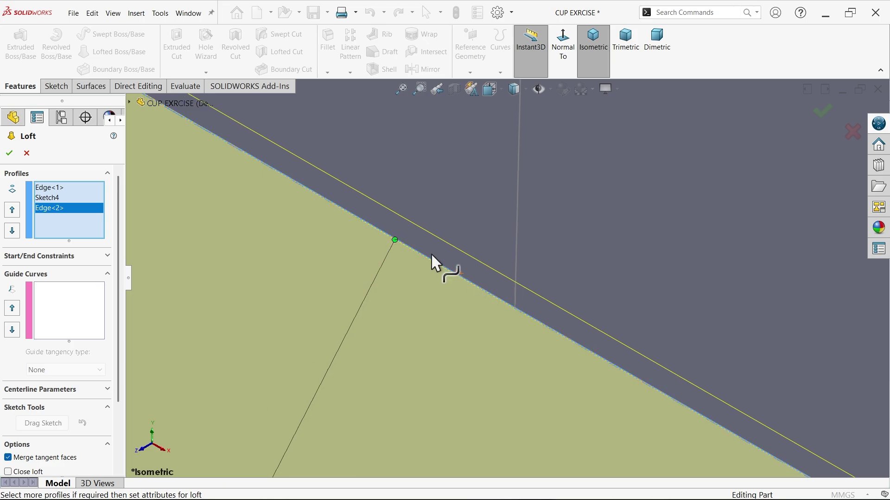
{"action": "mouse_move", "coordinate": [395, 241]}
{"action": "left_mouse_down"}
{"action": "mouse_move", "coordinate": [532, 334]}
{"action": "mouse_move", "coordinate": [526, 332]}
{"action": "left_mouse_up"}
{"action": "middle_click_drag", "start_coordinate": [526, 331], "coordinate": [449, 299]}
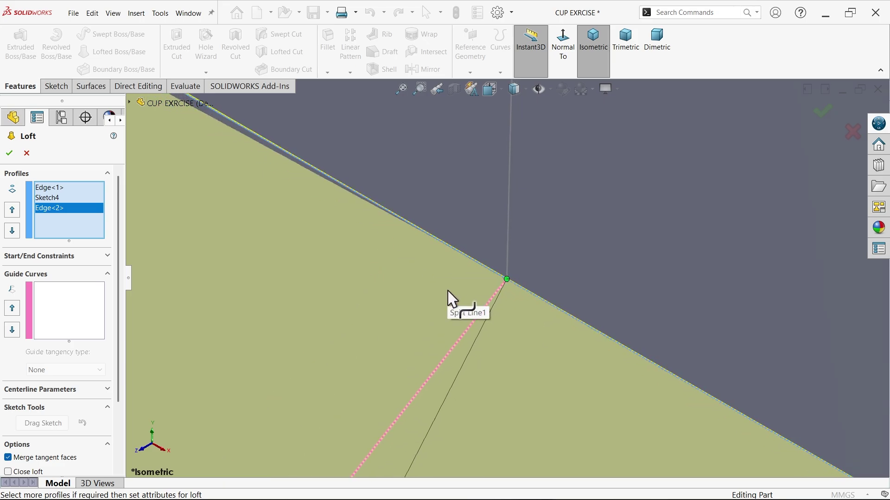
{"action": "scroll", "coordinate": [448, 299], "scroll_direction": "up", "scroll_amount": 2}
{"action": "scroll", "coordinate": [470, 308], "scroll_direction": "up", "scroll_amount": 3}
{"action": "scroll", "coordinate": [471, 308], "scroll_direction": "up", "scroll_amount": 2}
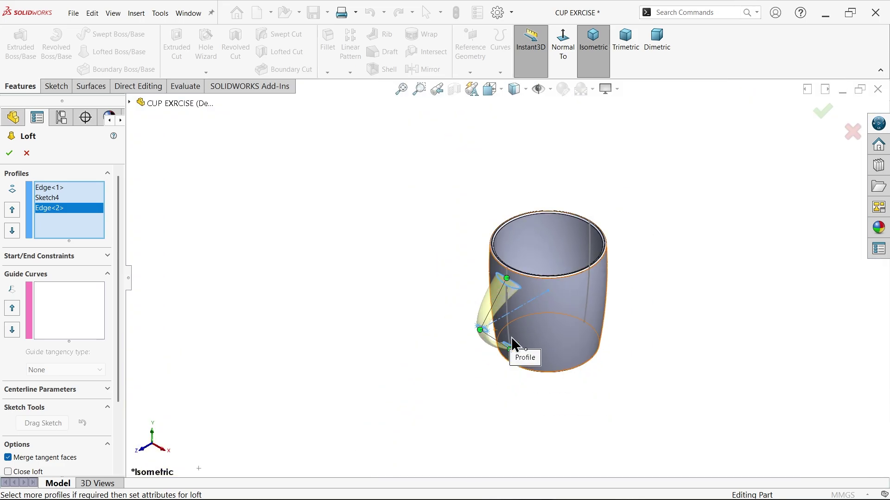
{"action": "scroll", "coordinate": [513, 343], "scroll_direction": "down", "scroll_amount": 3}
{"action": "scroll", "coordinate": [508, 298], "scroll_direction": "down", "scroll_amount": 3}
{"action": "middle_click_drag", "start_coordinate": [309, 366], "coordinate": [264, 292]}
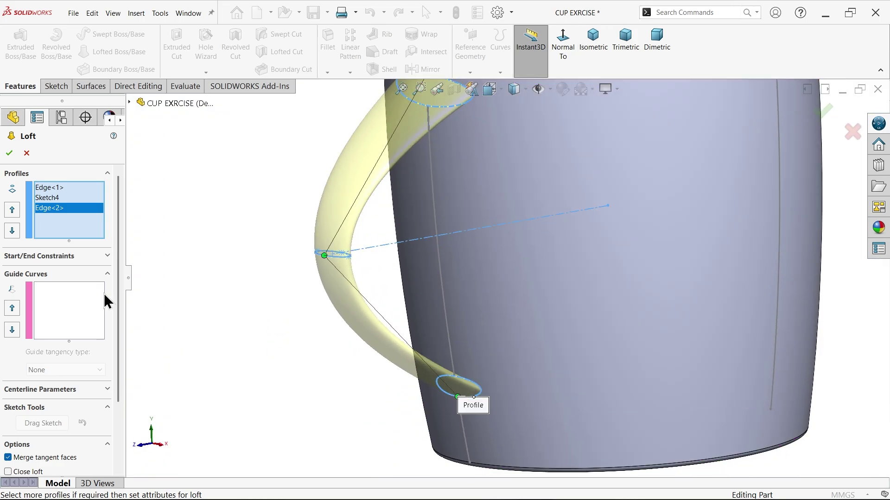
{"action": "mouse_move", "coordinate": [227, 316]}
{"action": "middle_mouse_down"}
{"action": "mouse_move", "coordinate": [192, 288]}
{"action": "mouse_move", "coordinate": [237, 328]}
{"action": "mouse_move", "coordinate": [283, 338]}
{"action": "mouse_move", "coordinate": [296, 330]}
{"action": "mouse_move", "coordinate": [277, 360]}
{"action": "middle_mouse_up"}
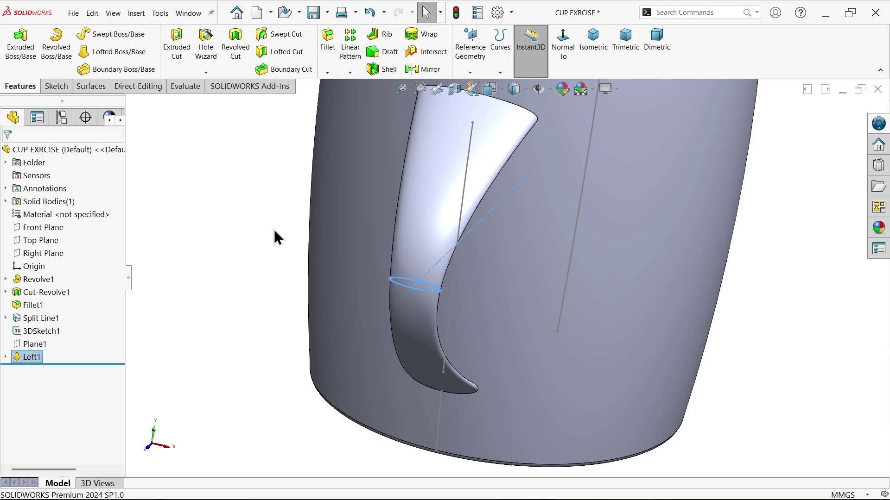
Hide the 3DSketch1 intersection curves, leaving the lofted handle visible.
{"action": "mouse_move", "coordinate": [254, 264]}
{"action": "middle_mouse_down"}
{"action": "mouse_move", "coordinate": [175, 213]}
{"action": "mouse_move", "coordinate": [212, 266]}
{"action": "middle_mouse_up"}
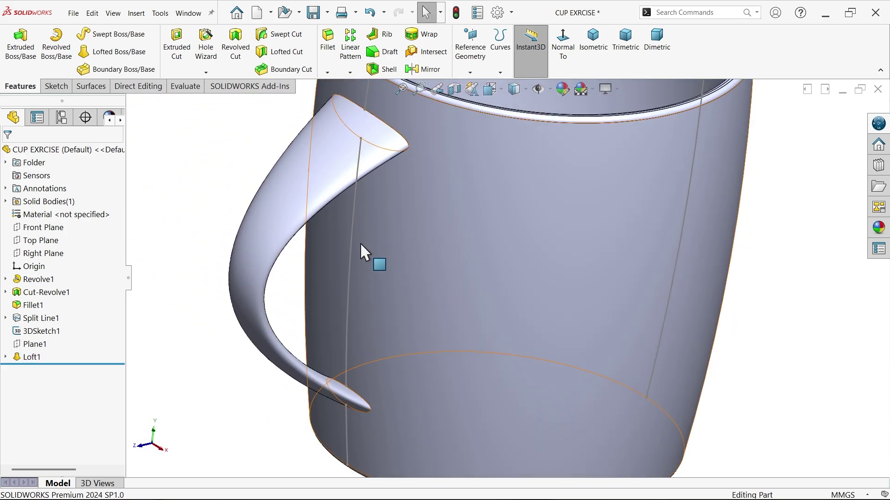
{"action": "left_click", "coordinate": [33, 329]}
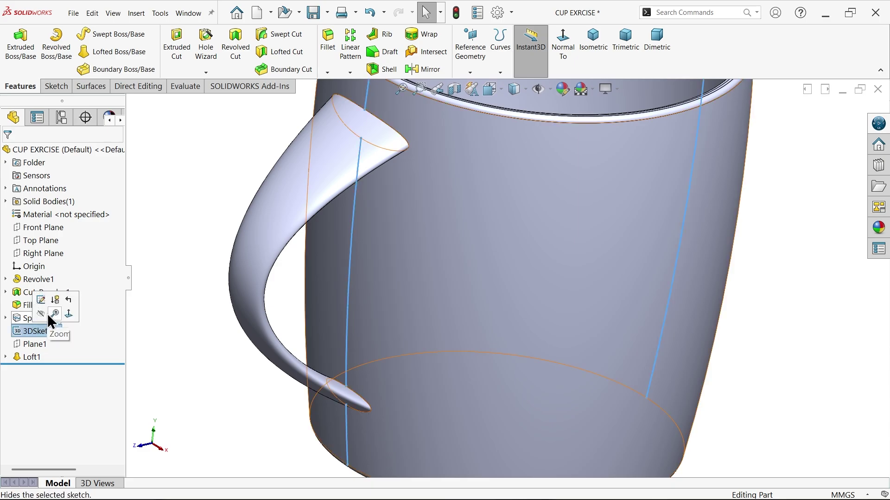
{"action": "left_click", "coordinate": [42, 314]}
{"action": "scroll", "coordinate": [209, 267], "scroll_direction": "up", "scroll_amount": 3}
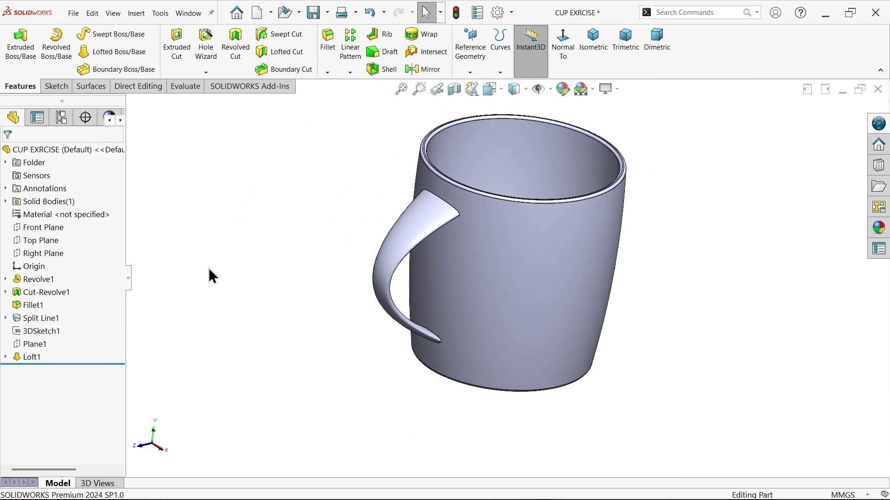
{"action": "scroll", "coordinate": [486, 250], "scroll_direction": "down", "scroll_amount": 2}
{"action": "scroll", "coordinate": [445, 223], "scroll_direction": "down", "scroll_amount": 2}
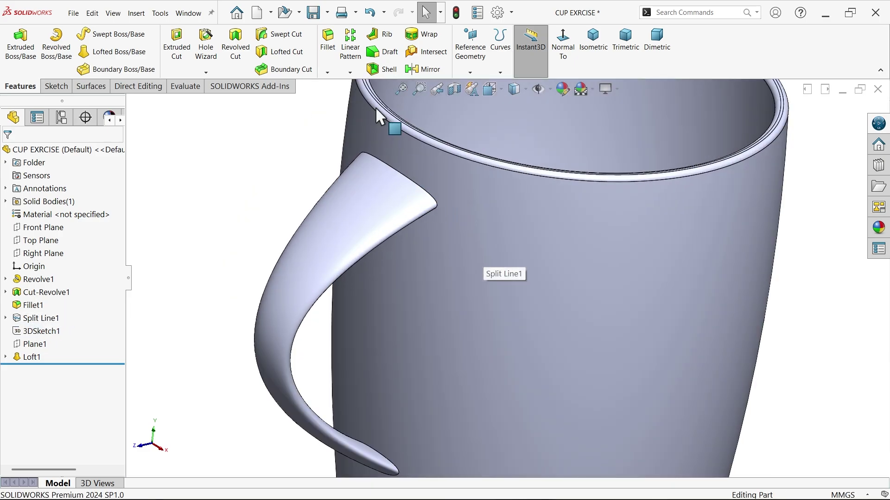
Fillet both handle-to-cup edges at 2 mm and turn on RealView Graphics.
{"action": "left_click", "coordinate": [329, 43]}
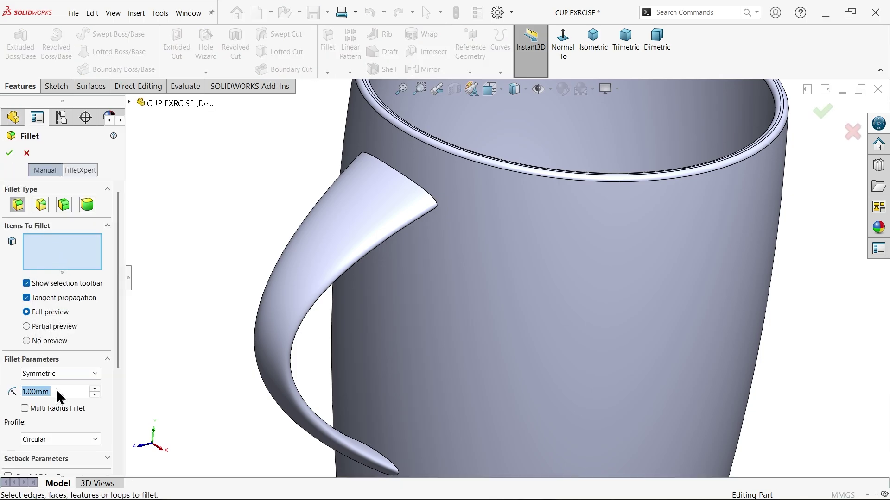
{"action": "type", "text": "2"}
{"action": "key", "text": "Return"}
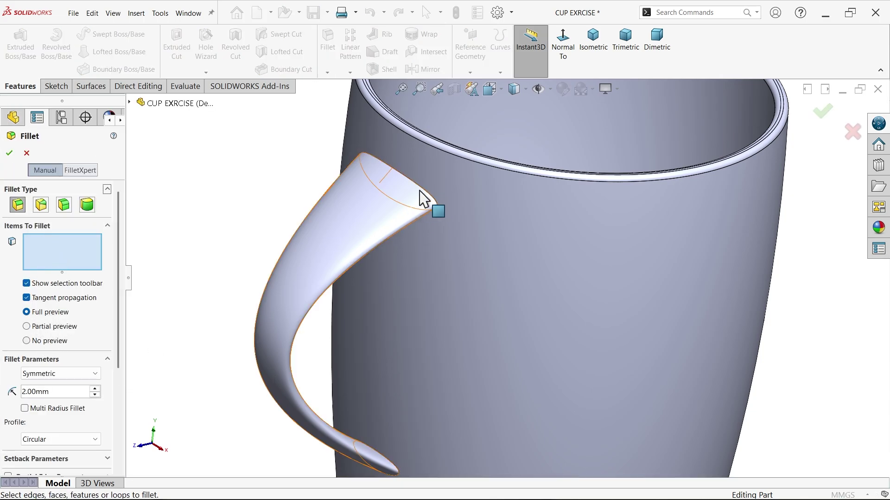
{"action": "left_click", "coordinate": [422, 198]}
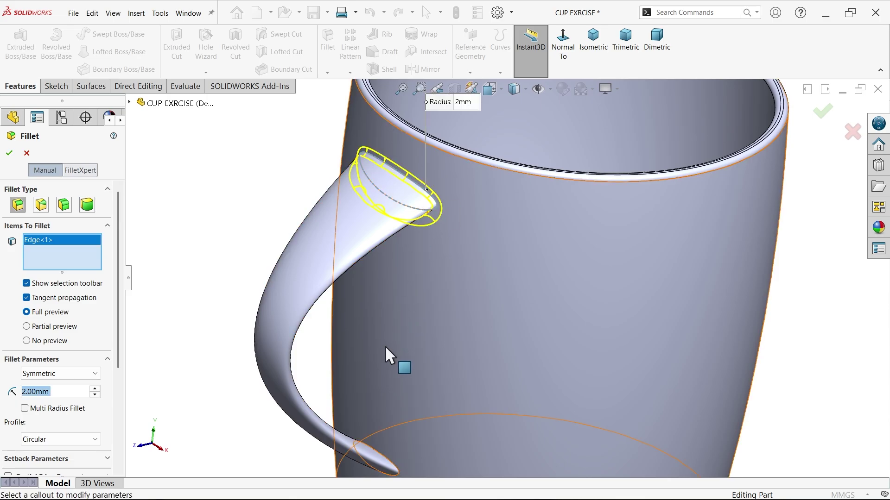
{"action": "middle_click_drag", "start_coordinate": [431, 203], "coordinate": [401, 436]}
{"action": "scroll", "coordinate": [401, 436], "scroll_direction": "down", "scroll_amount": 3}
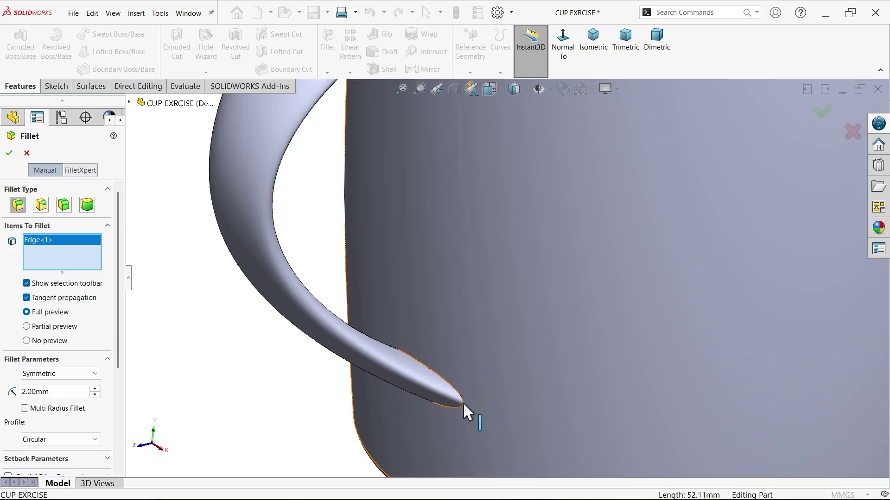
{"action": "left_click", "coordinate": [463, 403]}
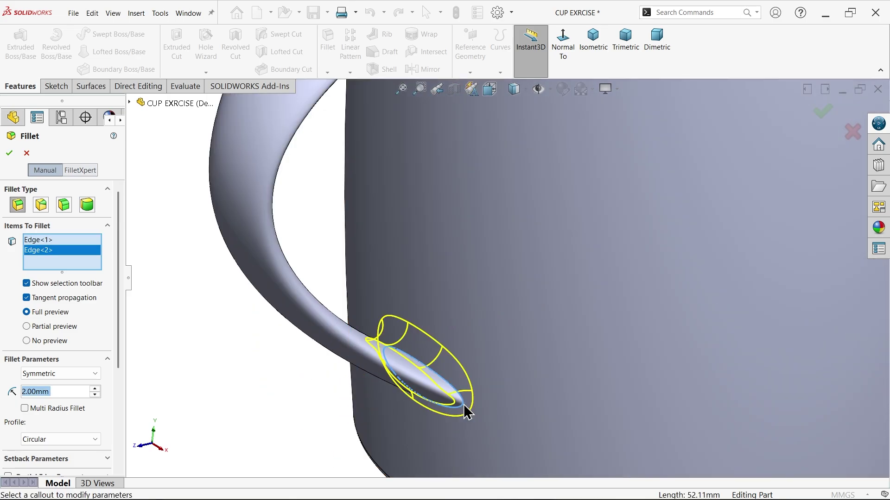
{"action": "left_click", "coordinate": [10, 153]}
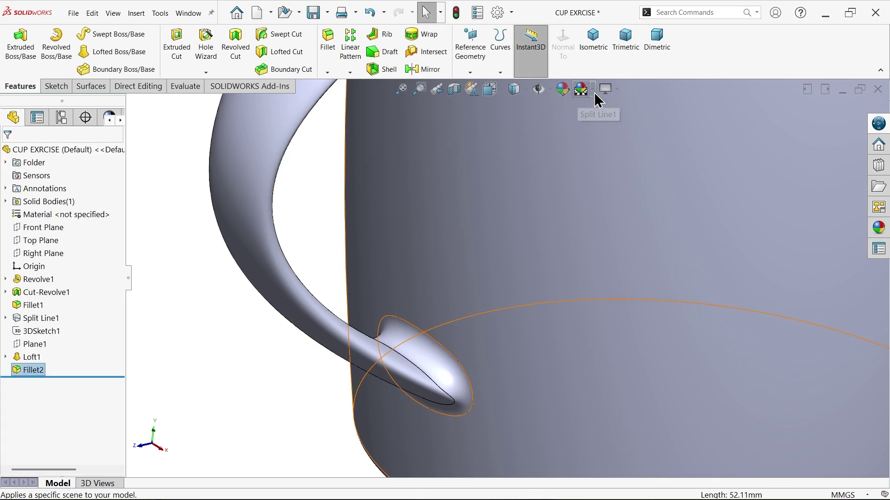
{"action": "left_click", "coordinate": [619, 88]}
{"action": "left_click", "coordinate": [619, 108]}
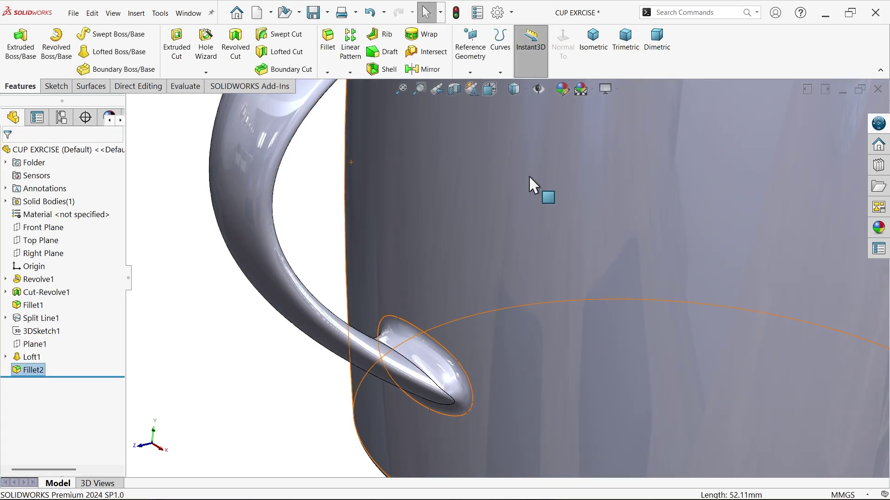
Apply the Stoneware bone china appearance to the cup and change its colour to red.
{"action": "left_click", "coordinate": [595, 46]}
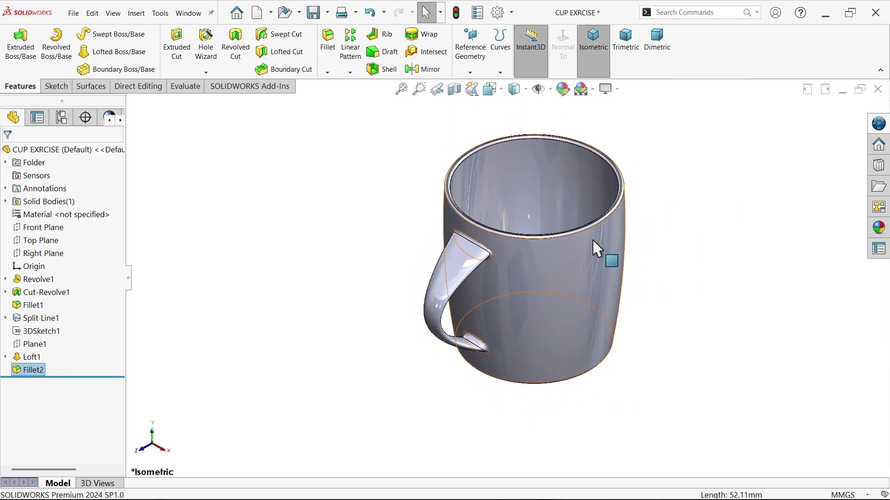
{"action": "left_click", "coordinate": [880, 230]}
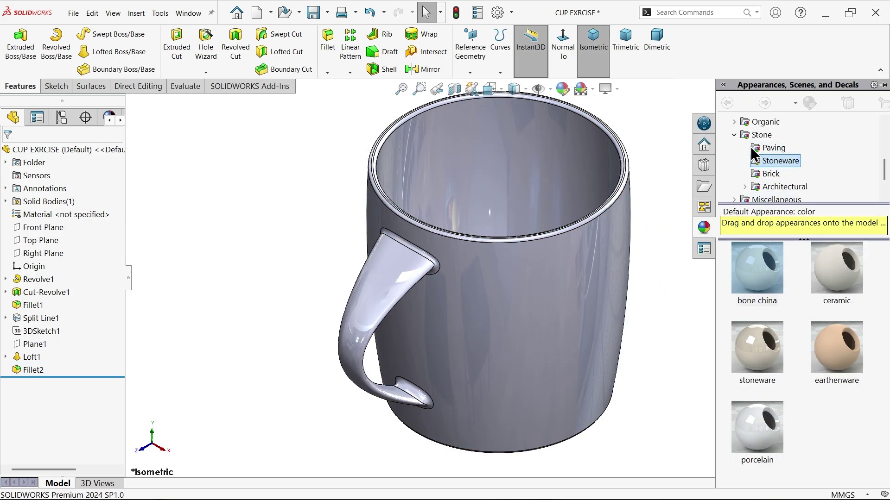
{"action": "left_click", "coordinate": [771, 162]}
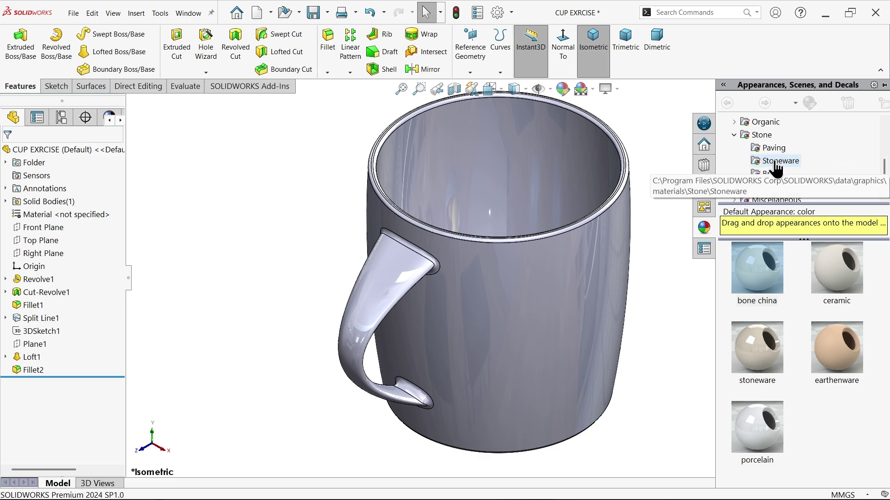
{"action": "double_click", "coordinate": [761, 285]}
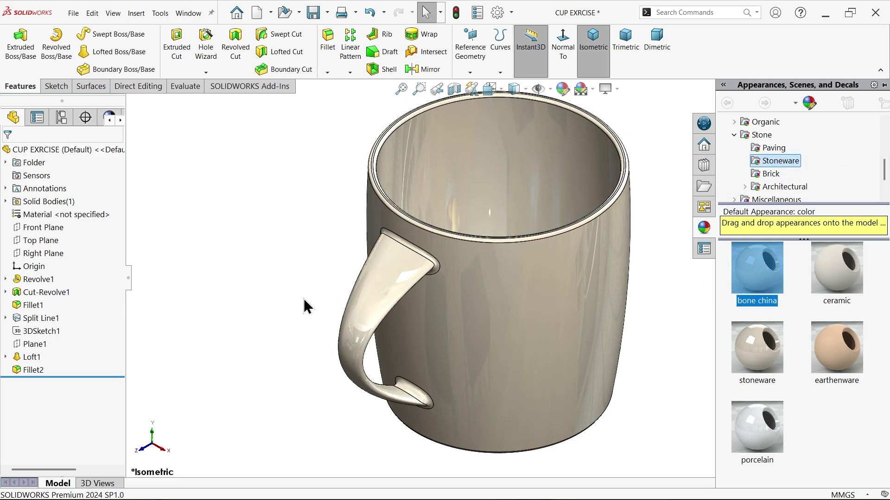
{"action": "left_click", "coordinate": [563, 87]}
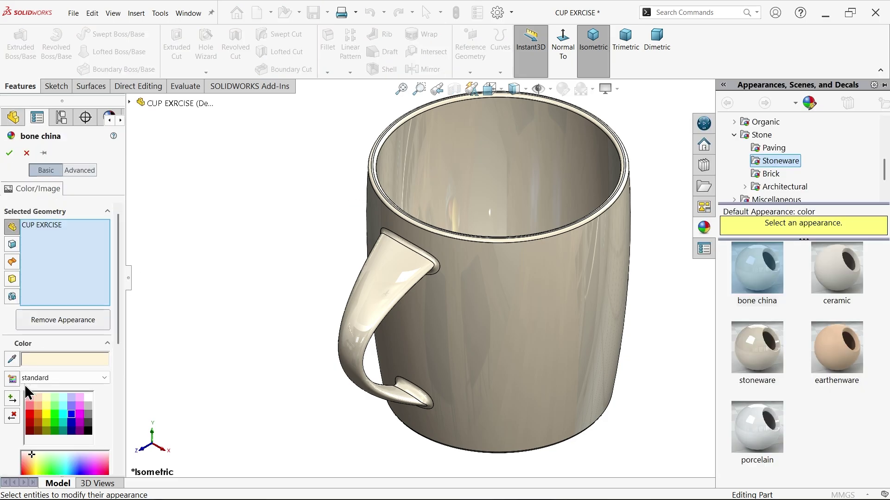
{"action": "left_click", "coordinate": [32, 421]}
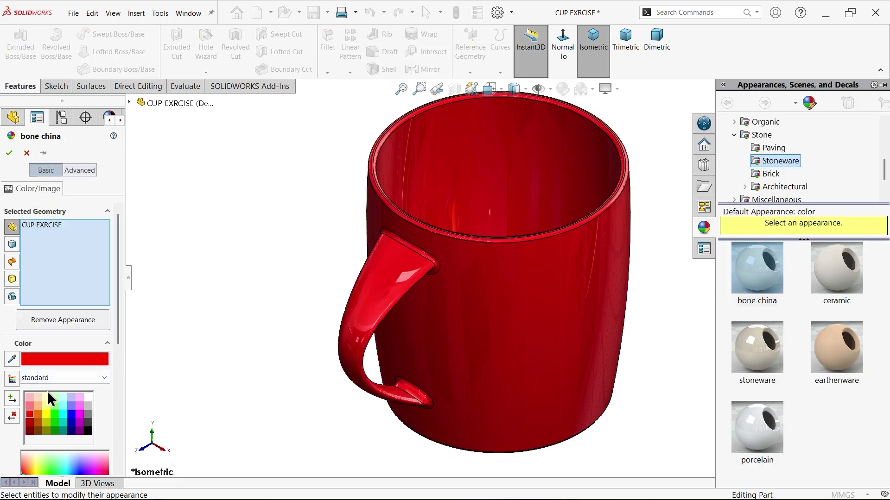
{"action": "left_click", "coordinate": [10, 154]}
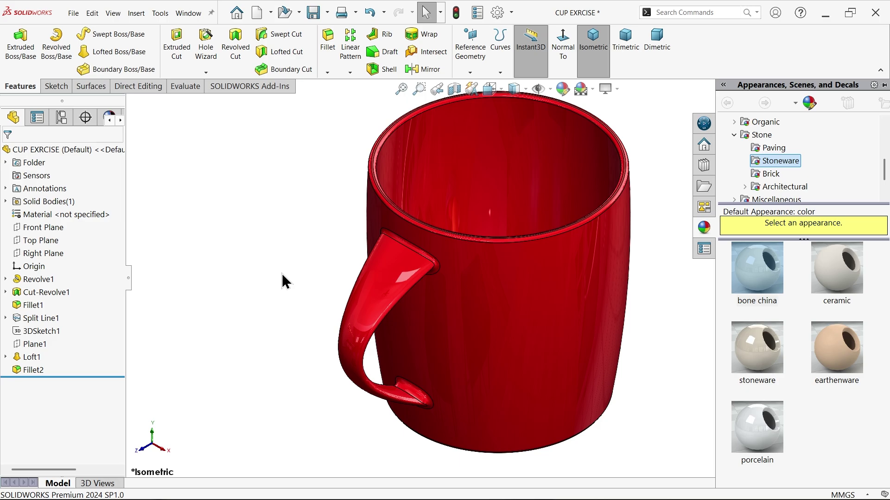
{"action": "middle_click_drag", "start_coordinate": [286, 272], "coordinate": [292, 264]}
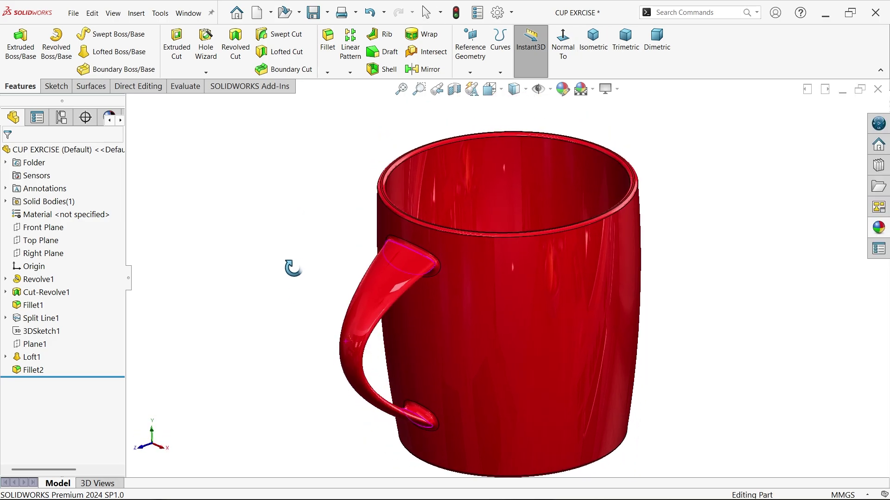
{"action": "left_click", "coordinate": [43, 253]}
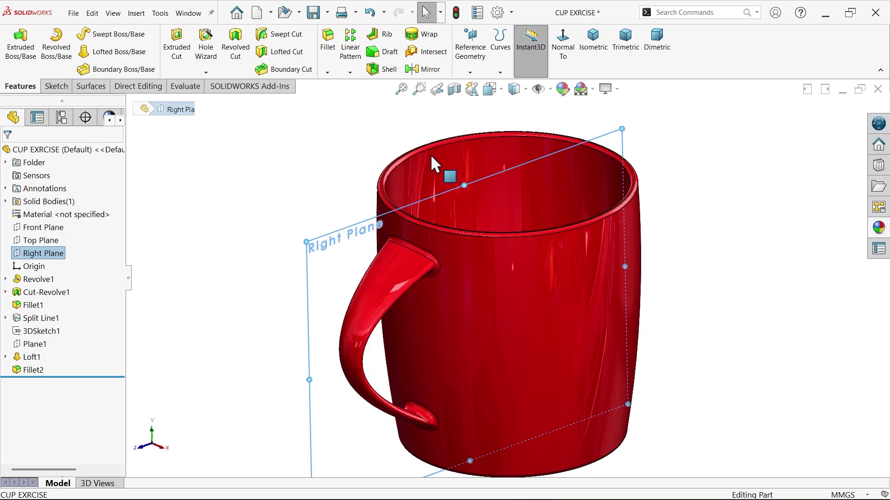
{"action": "left_click", "coordinate": [454, 89]}
{"action": "left_click", "coordinate": [563, 48]}
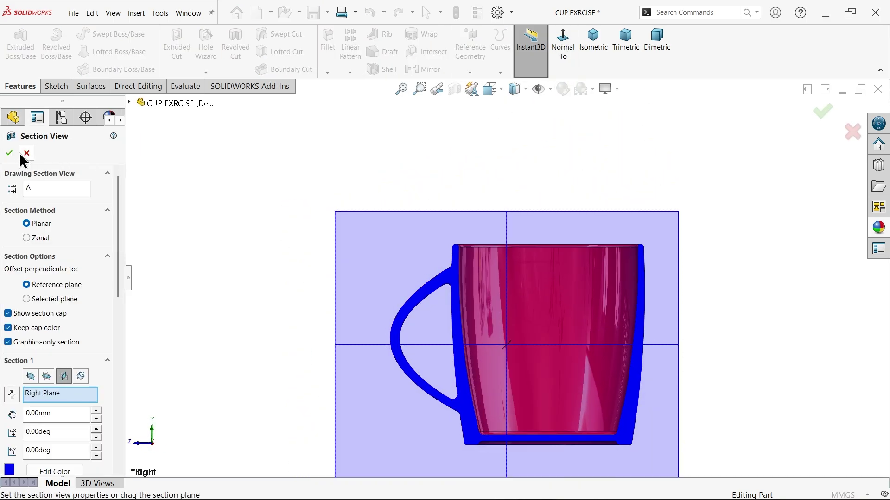
{"action": "left_click", "coordinate": [26, 153]}
{"action": "scroll", "coordinate": [491, 250], "scroll_direction": "down", "scroll_amount": 1}
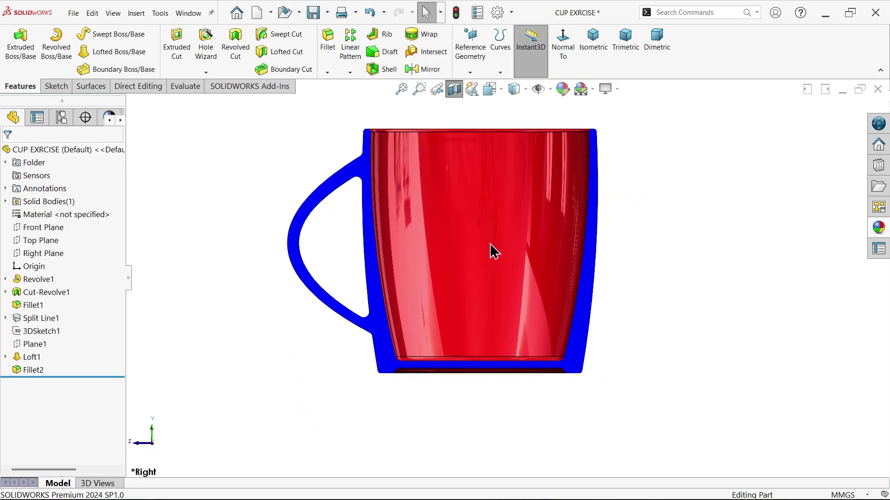
{"action": "scroll", "coordinate": [467, 164], "scroll_direction": "down", "scroll_amount": 1}
{"action": "scroll", "coordinate": [468, 165], "scroll_direction": "down", "scroll_amount": 2}
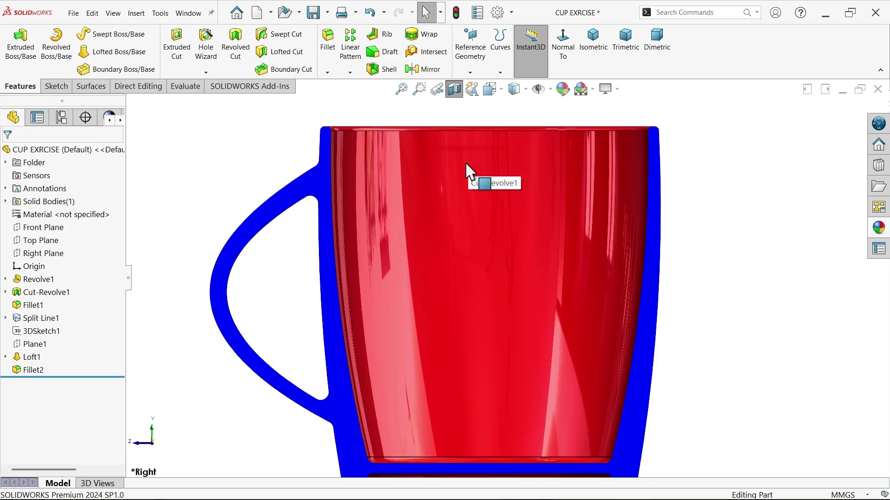
{"action": "left_click", "coordinate": [452, 91]}
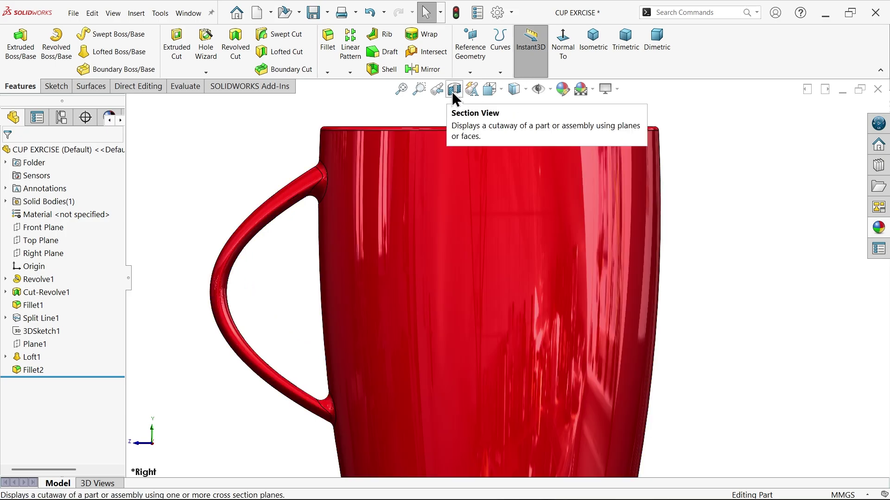
{"action": "left_click", "coordinate": [594, 42]}
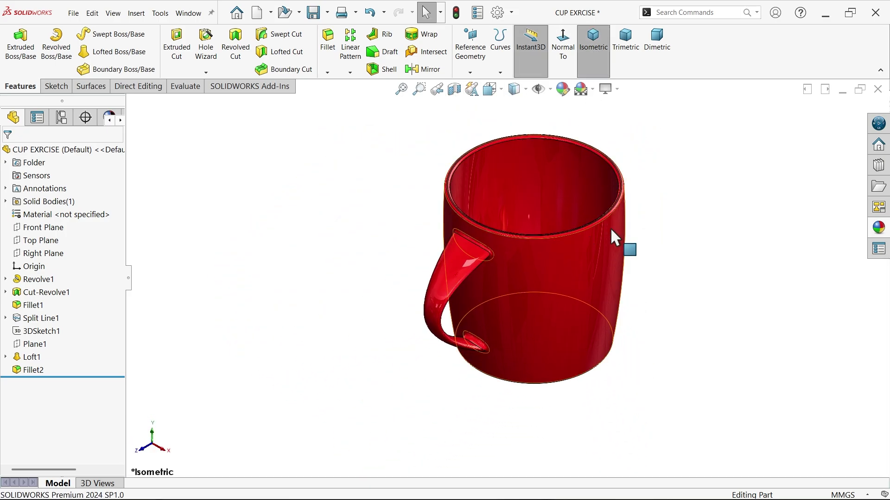
{"action": "scroll", "coordinate": [611, 229], "scroll_direction": "down", "scroll_amount": 2}
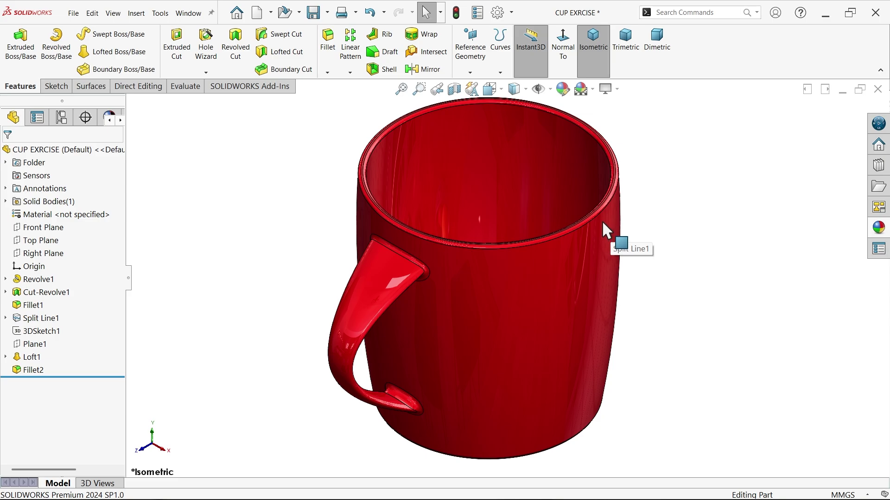